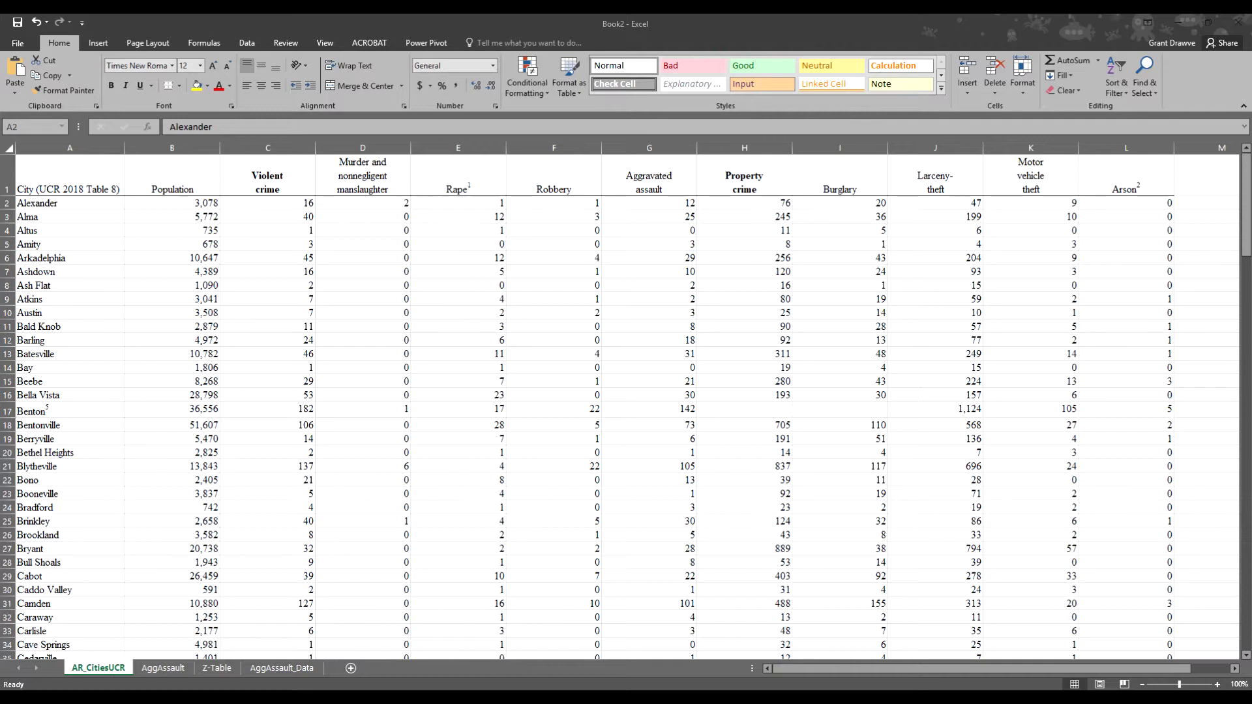
- Go to the AggAssault sheet and select cell E1 for a new column header
click(163, 668)
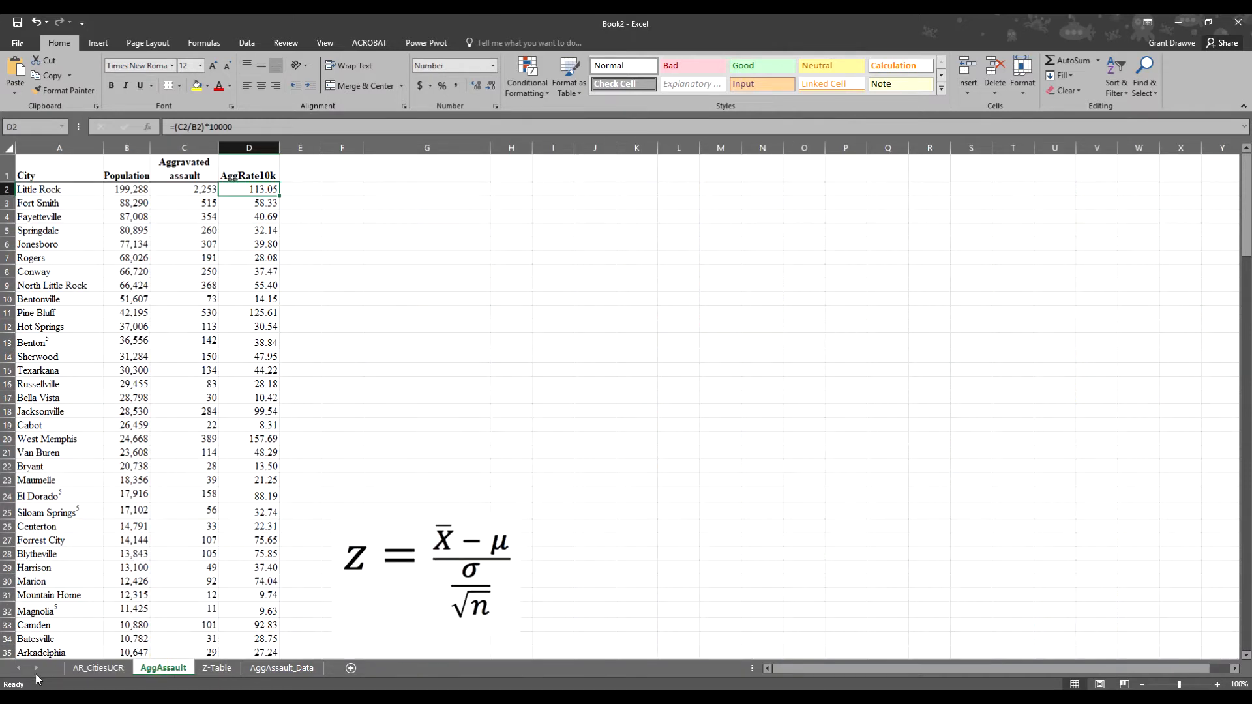
click(91, 669)
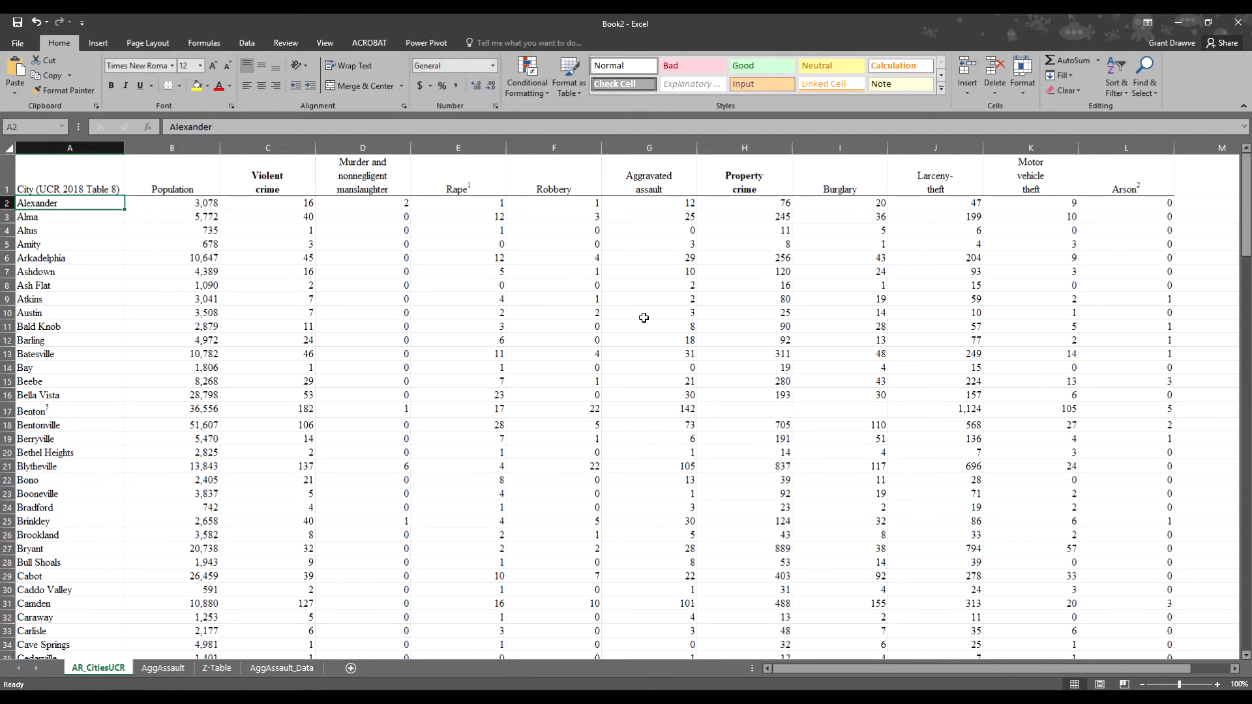
click(160, 669)
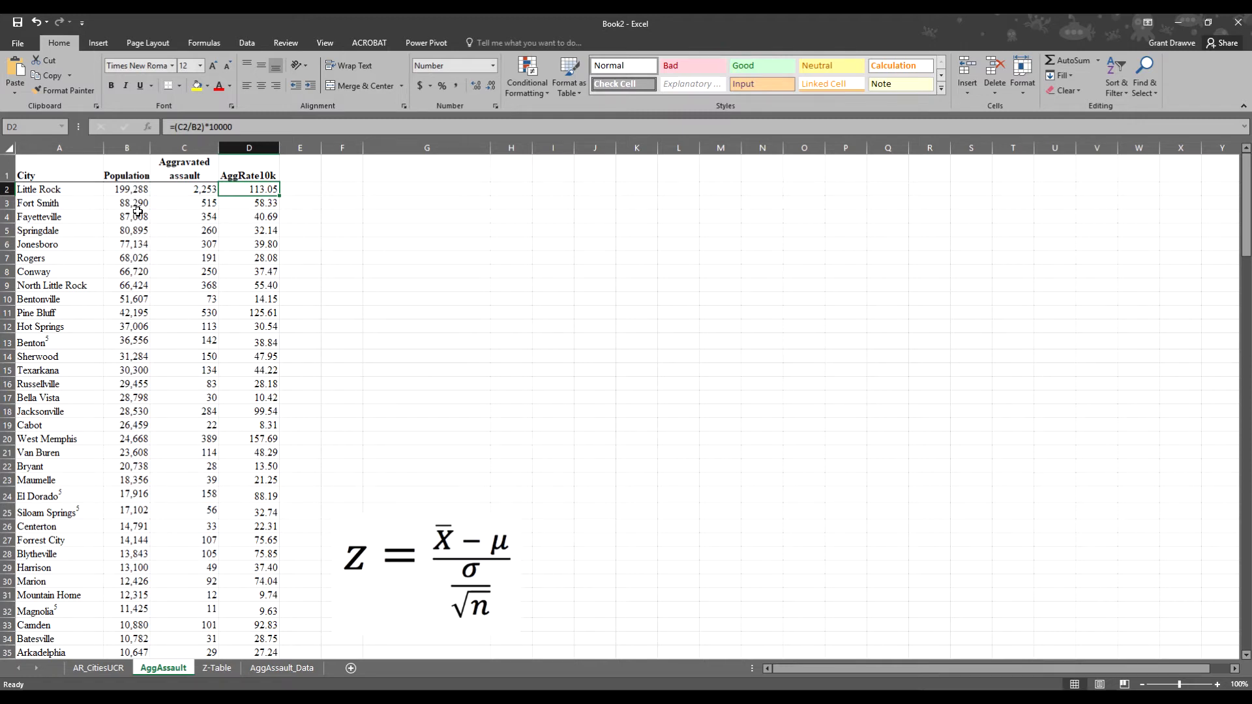
key(alt+Tab)
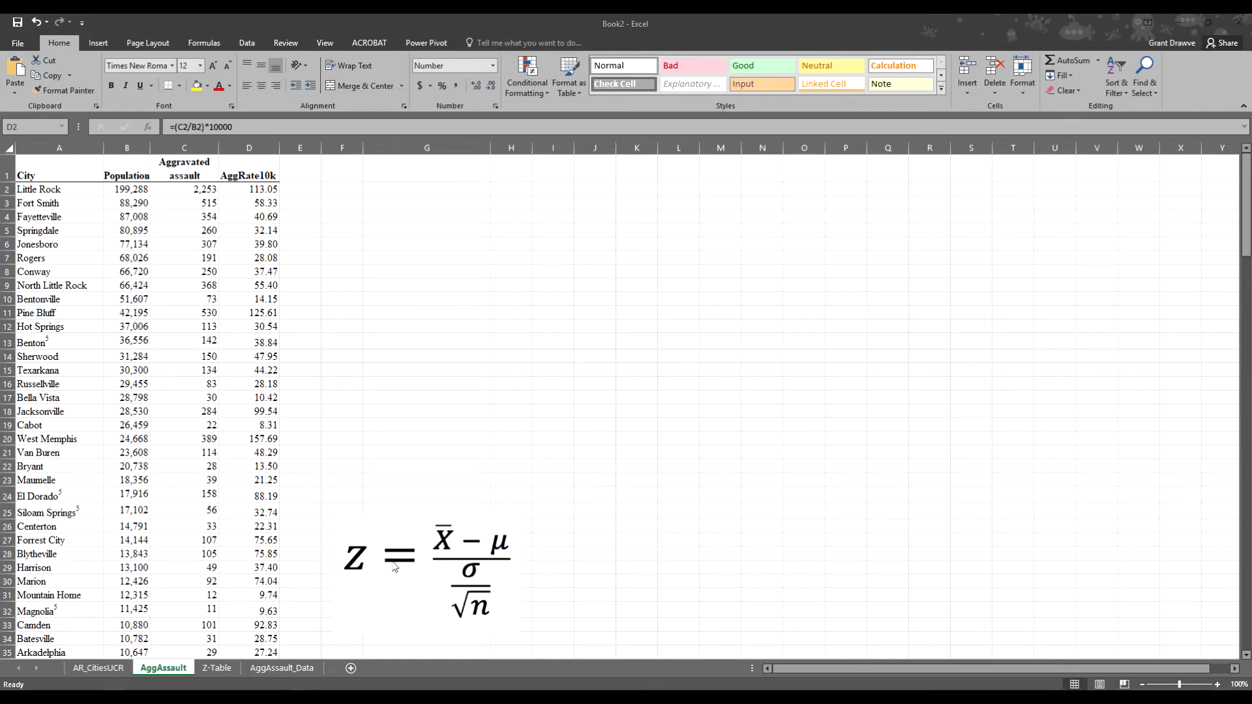
click(295, 171)
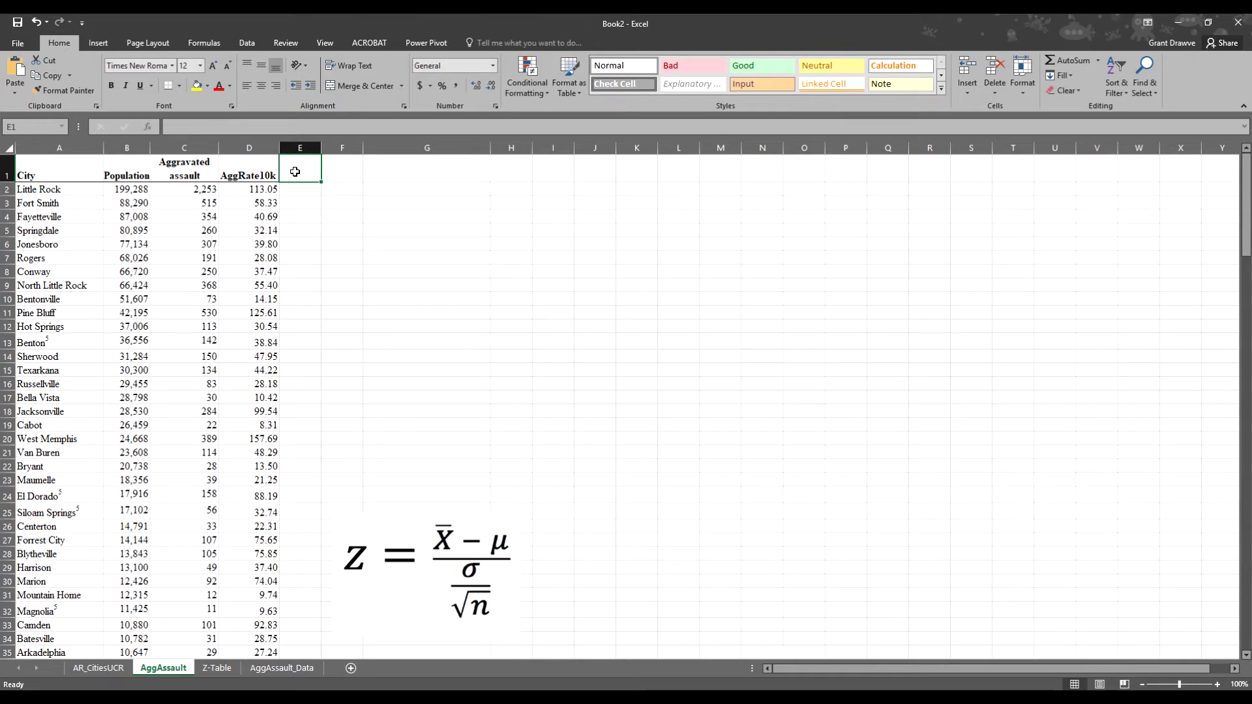
- Add the Over20k header in E1 and fill 1 from E2 down to E22
text(Over20k)
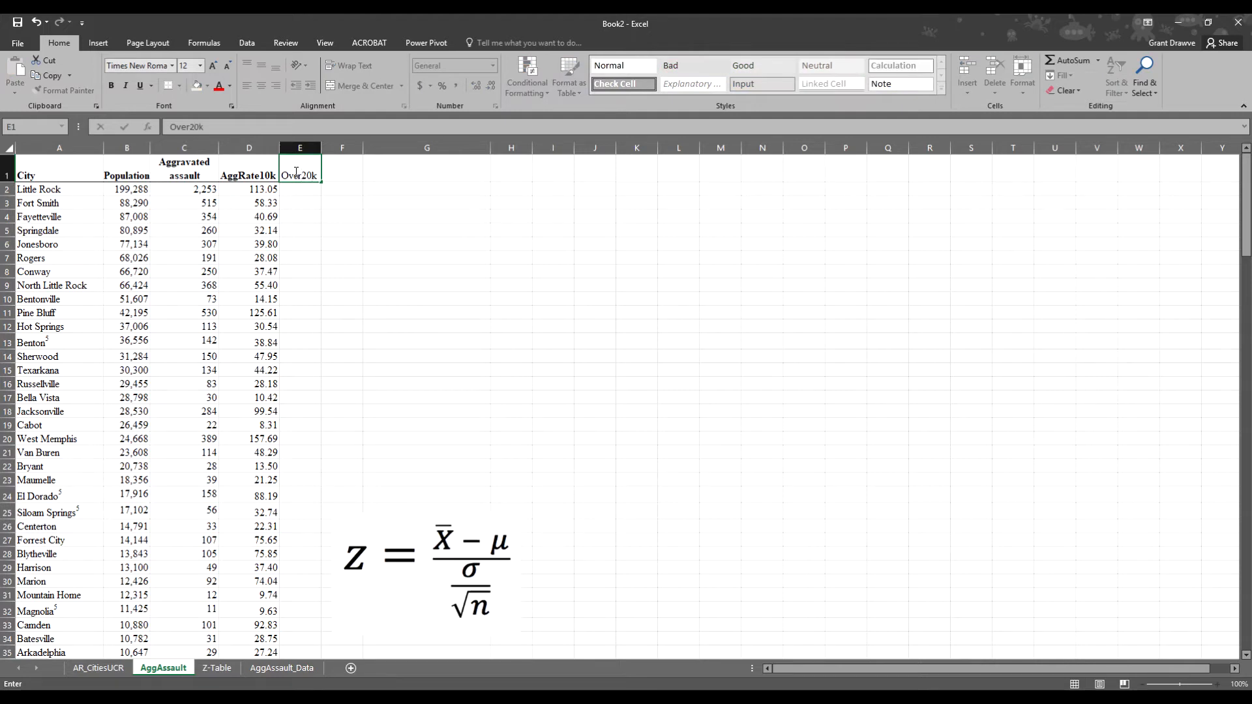
key(Return)
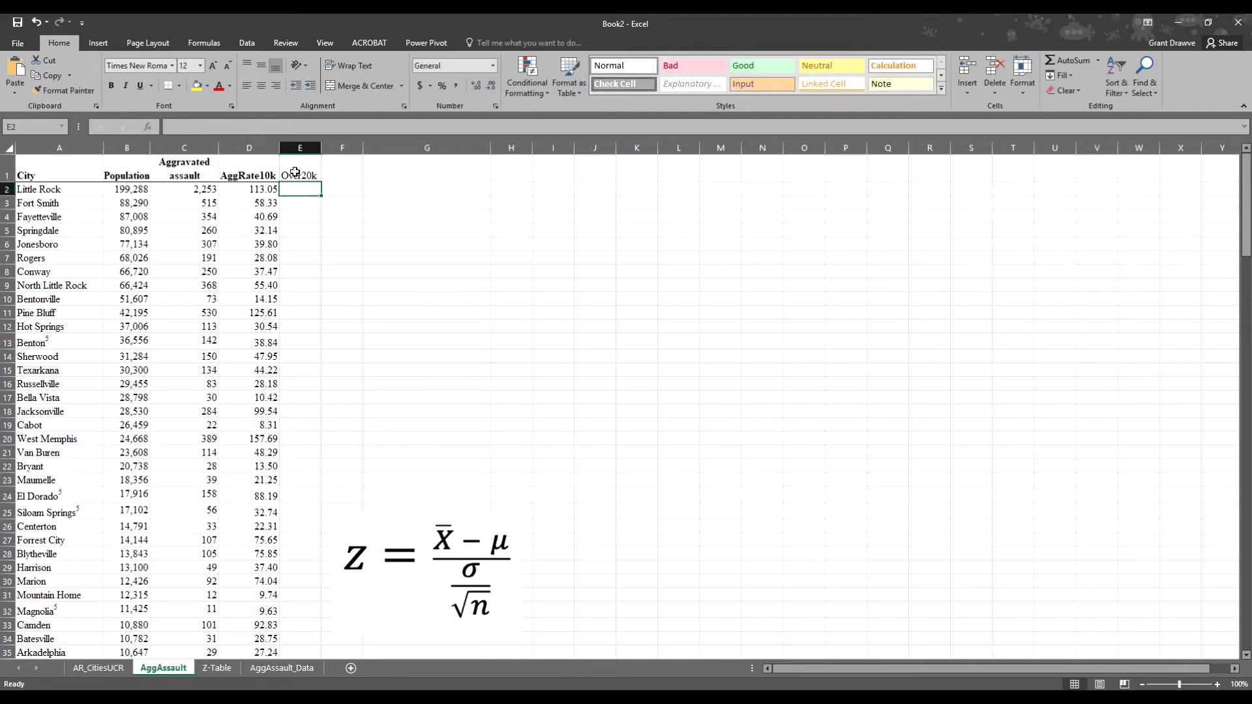
text(1)
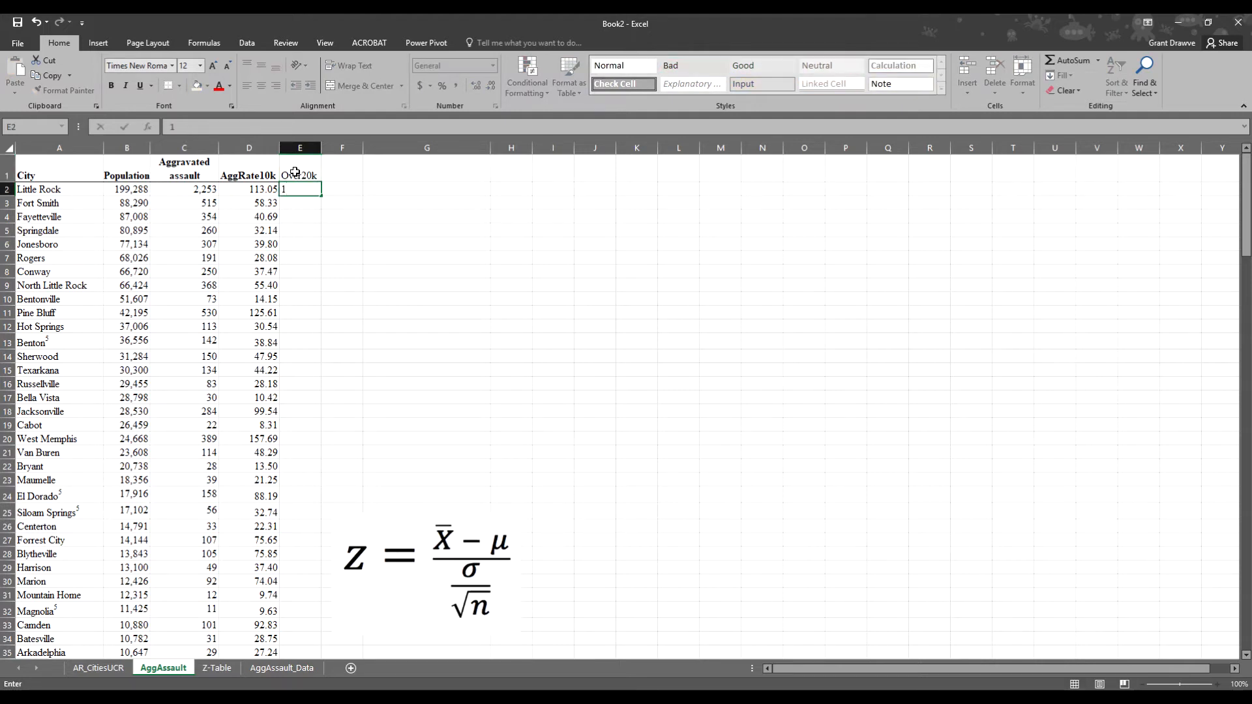
key(ctrl+Return)
drag(321, 195, 319, 467)
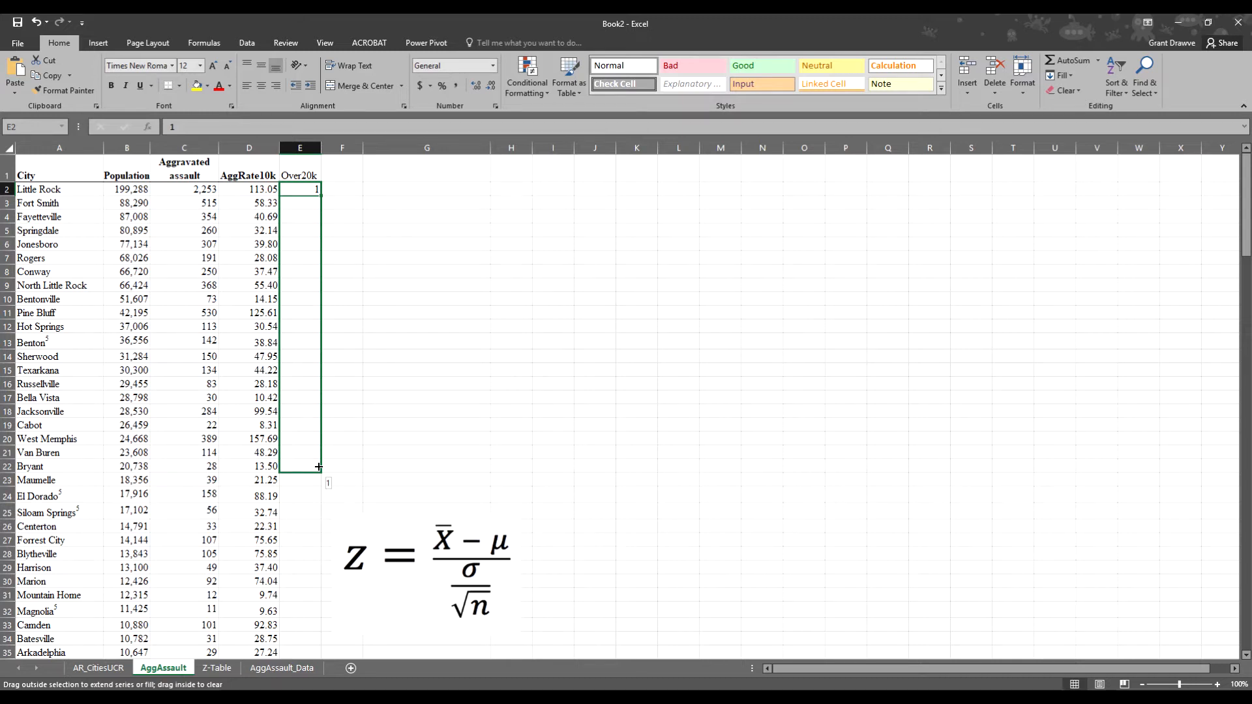
drag(319, 467, 319, 467)
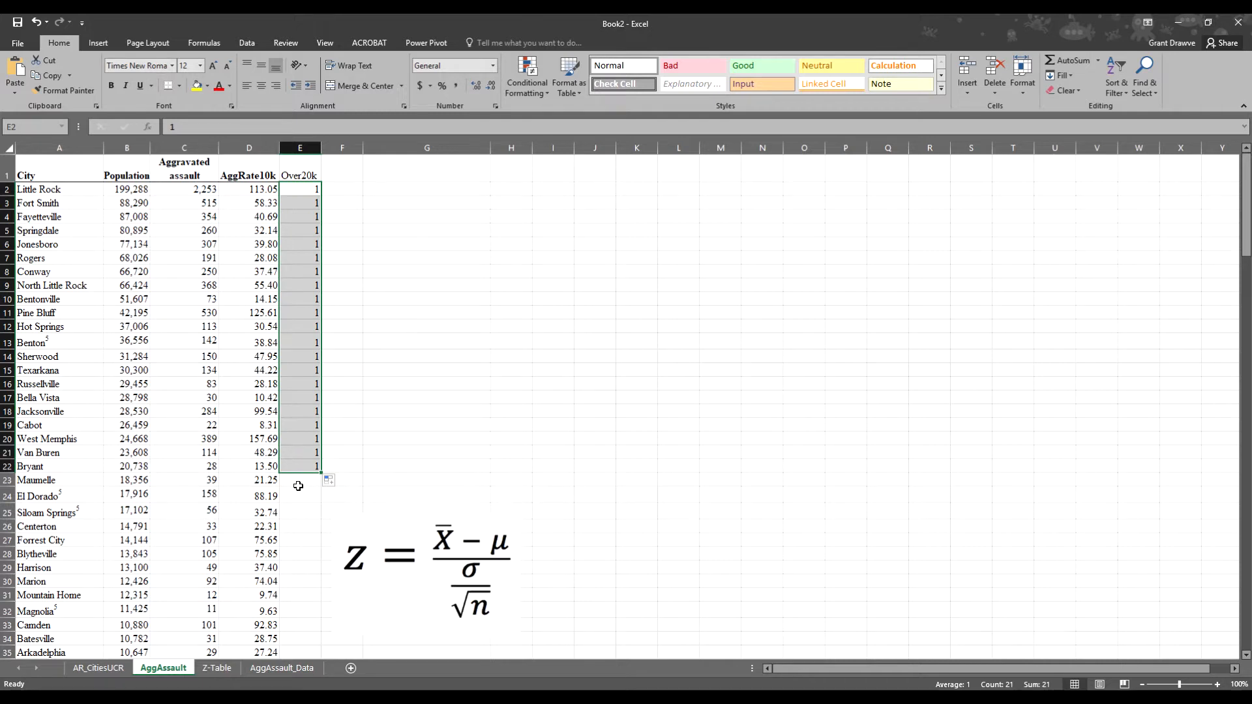
- Enter 0 in E23 and fill it down the rest of column E
click(299, 479)
text(0)
key(Return)
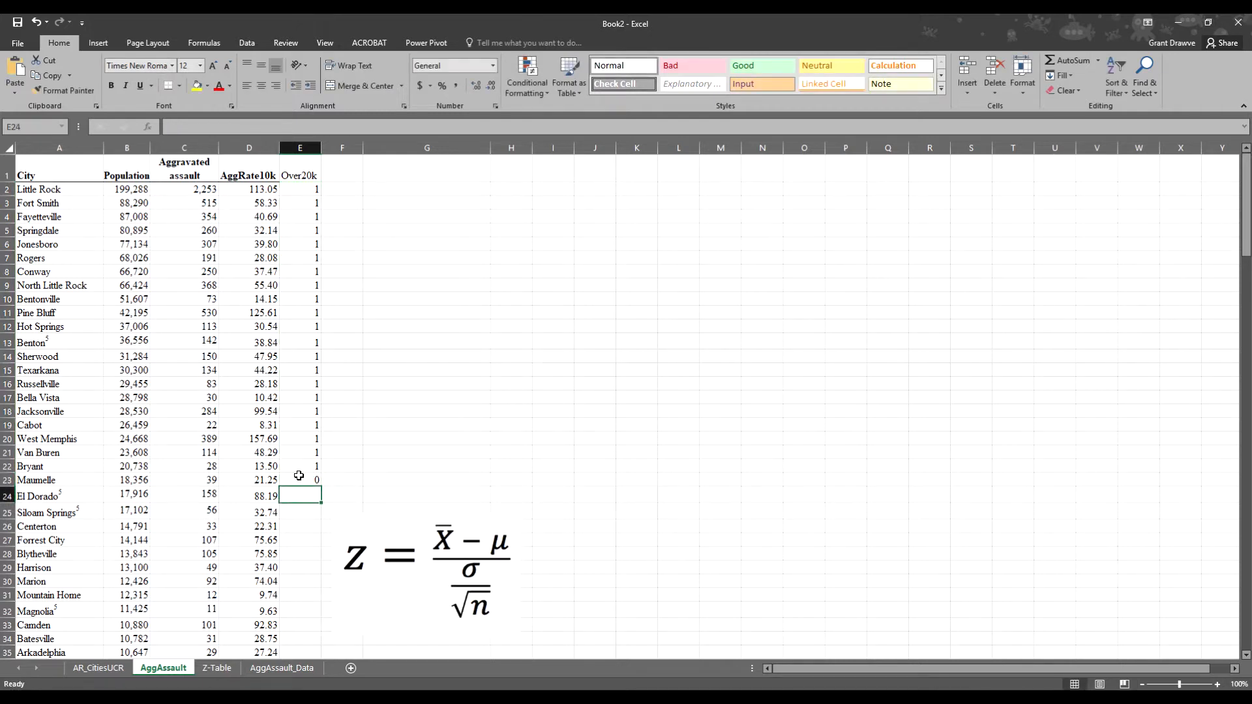
click(299, 478)
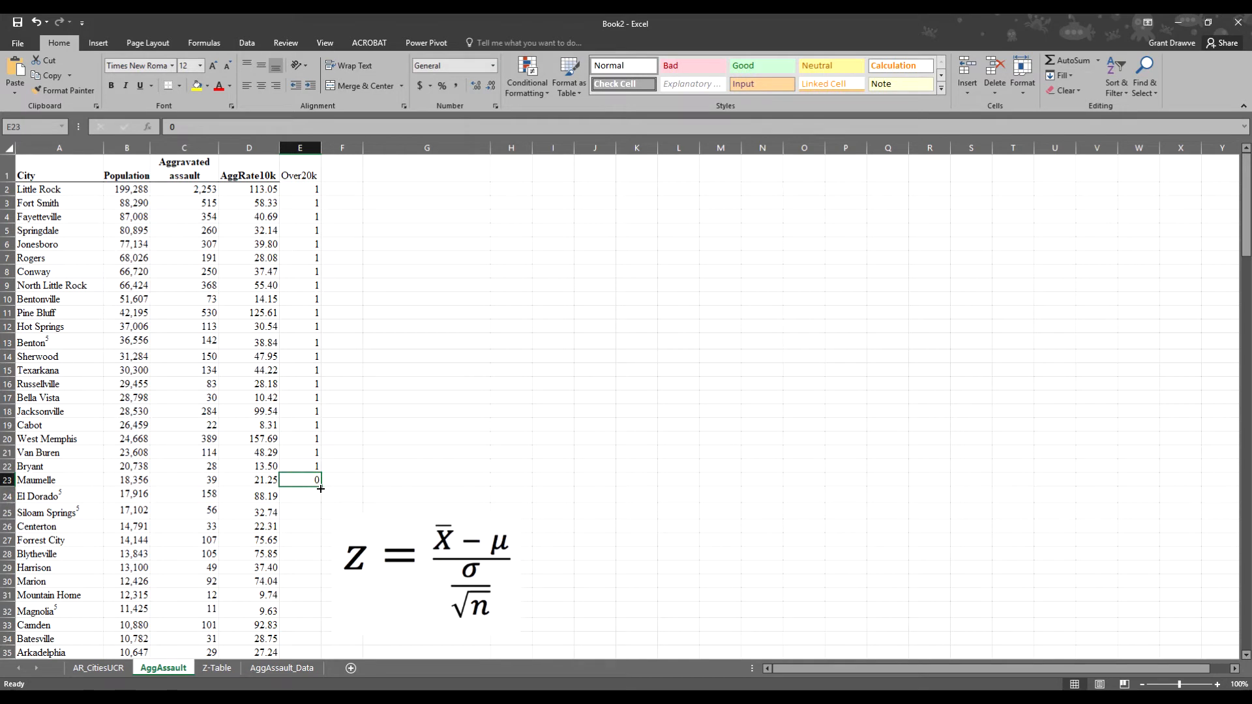
double_click(320, 487)
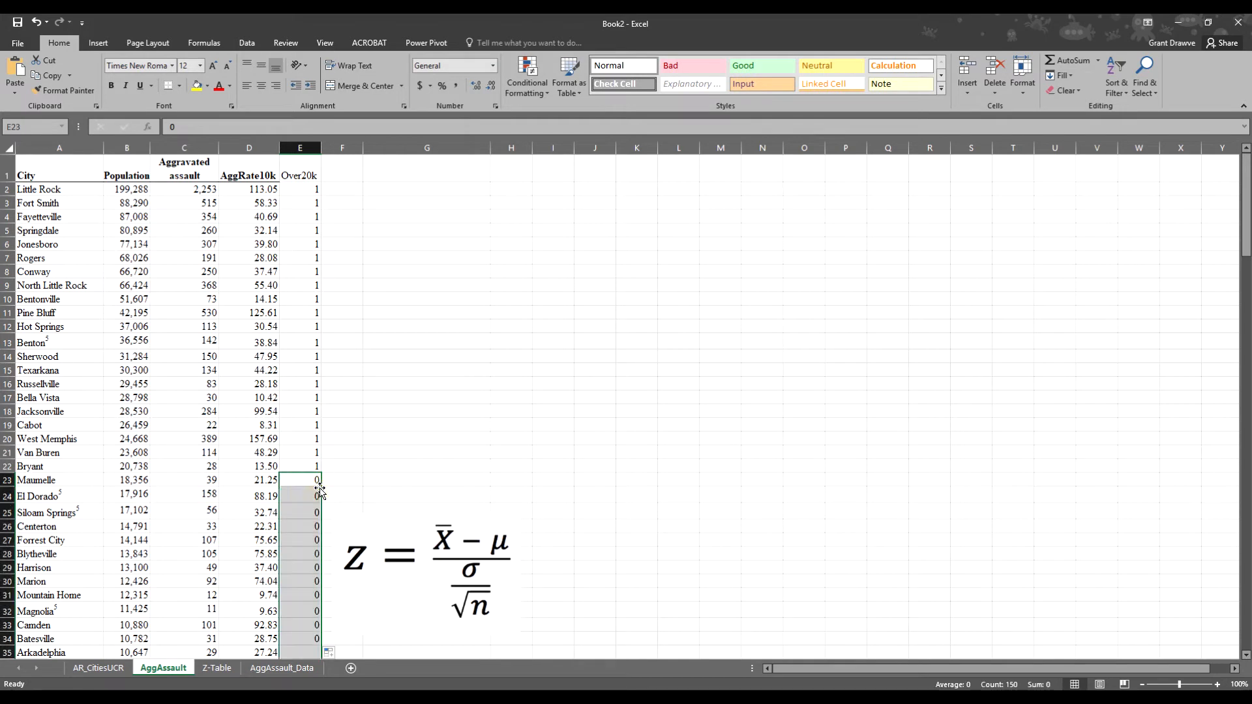
- Make the Over20k header bold and underlined, and move the z-formula picture up and right
click(289, 173)
click(140, 85)
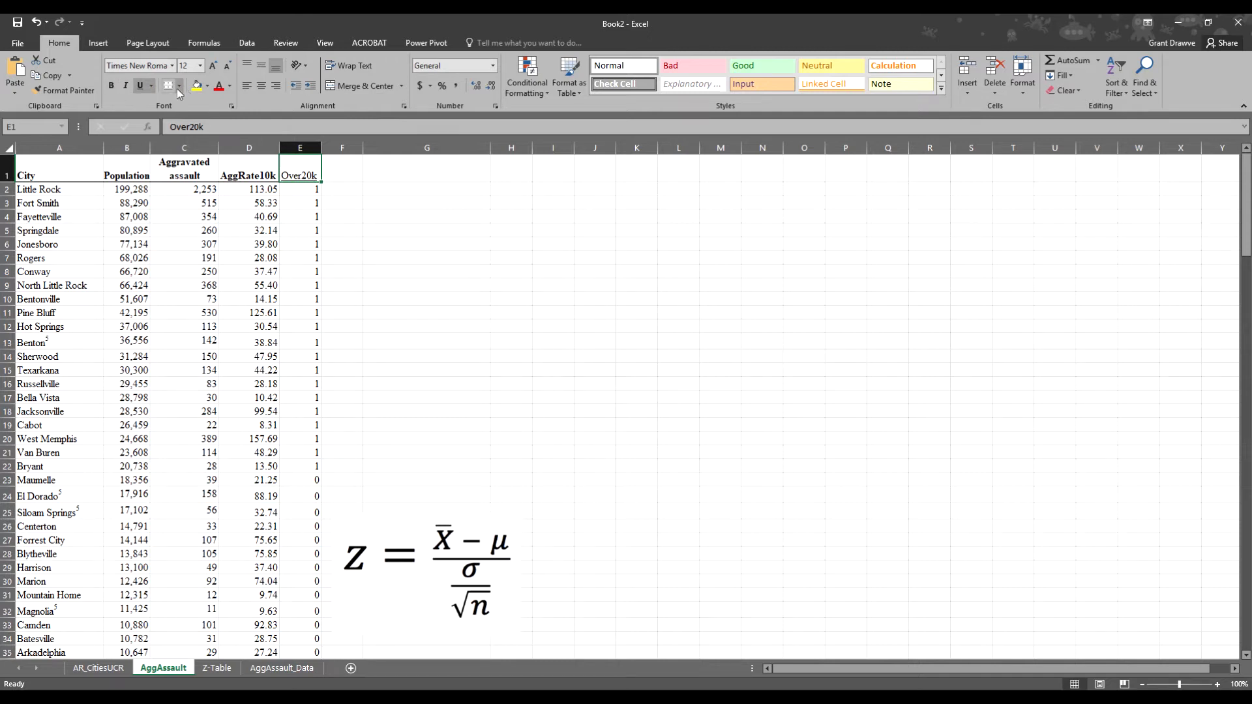
click(111, 84)
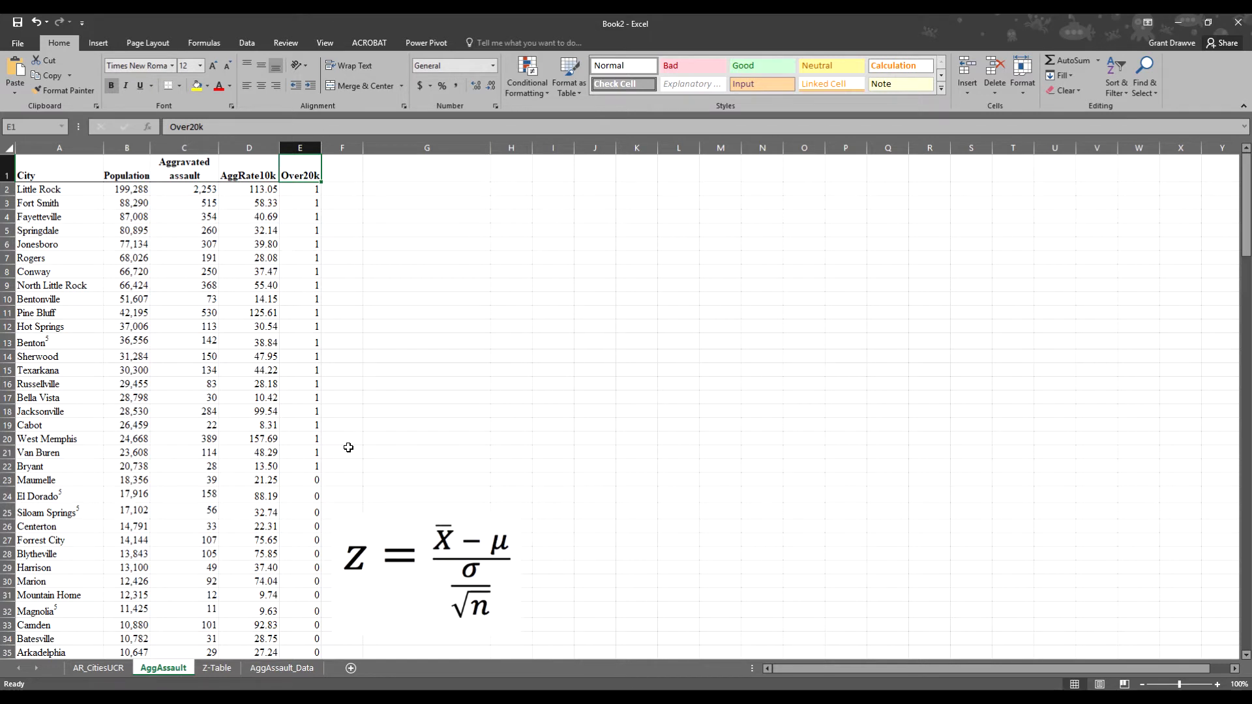
drag(388, 565, 448, 486)
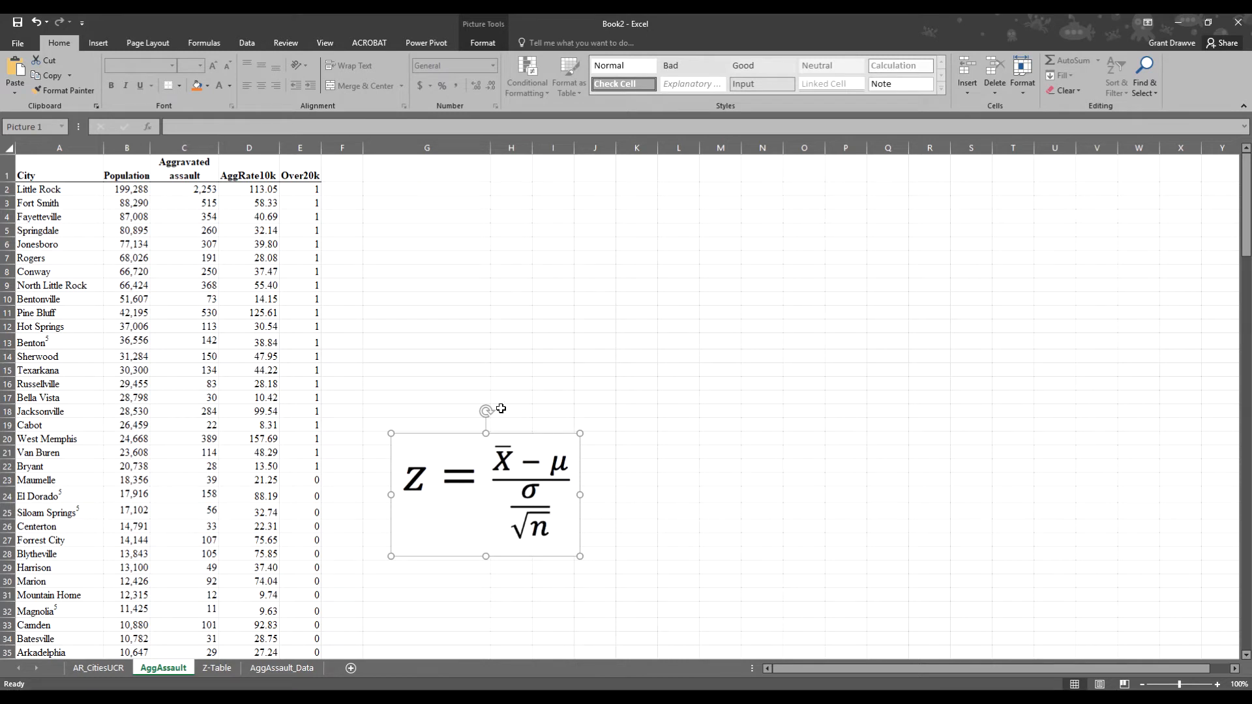
- Type the labels Population Mean, Population Standard Deviation and Sample Mean down column G from G2
click(375, 188)
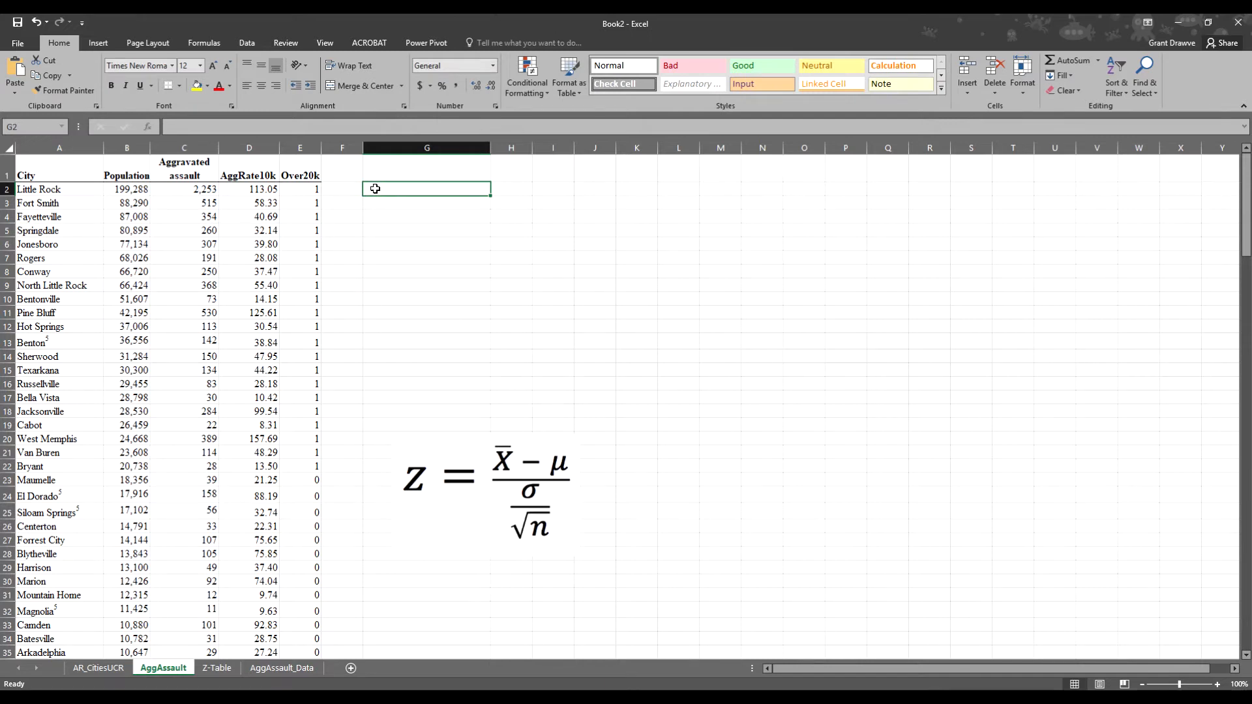
text(Population Mean)
key(Return)
text(Population Standard Deviation)
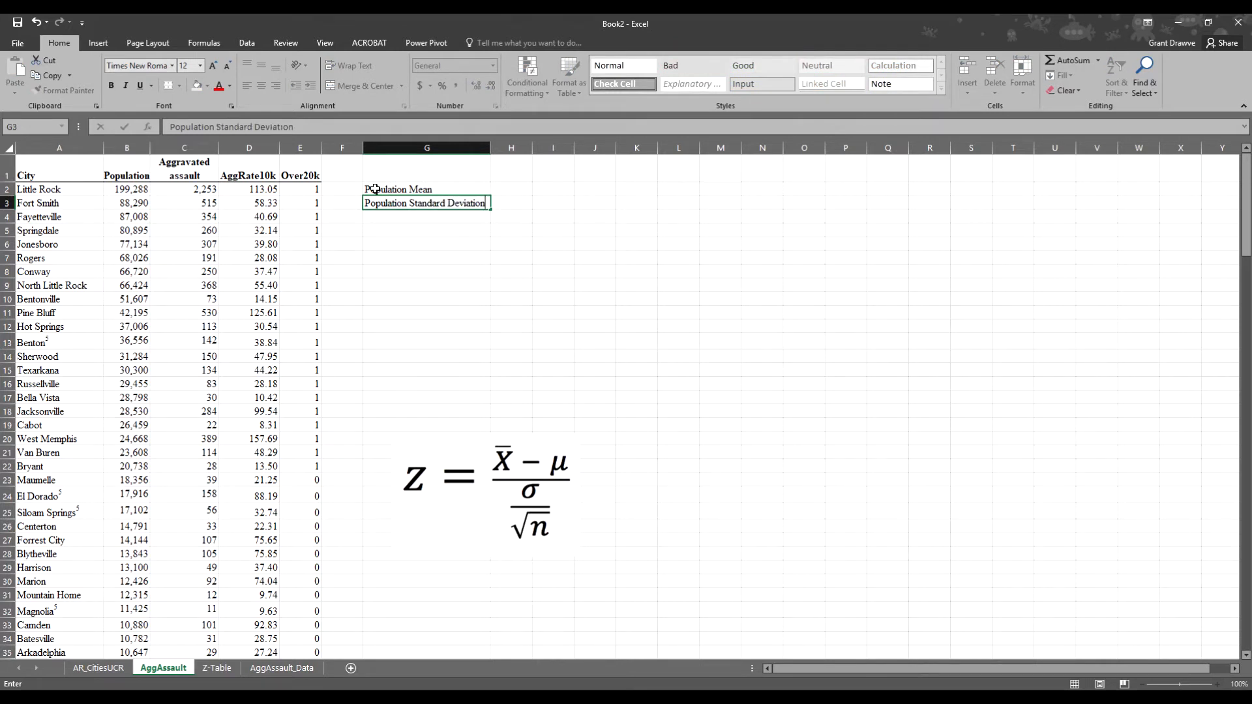
key(Return)
key(Return)
text(Sample Mean)
key(Return)
- Continue the column G labels with Sample Size, Numerator, Denominator and Z
text(Sample S)
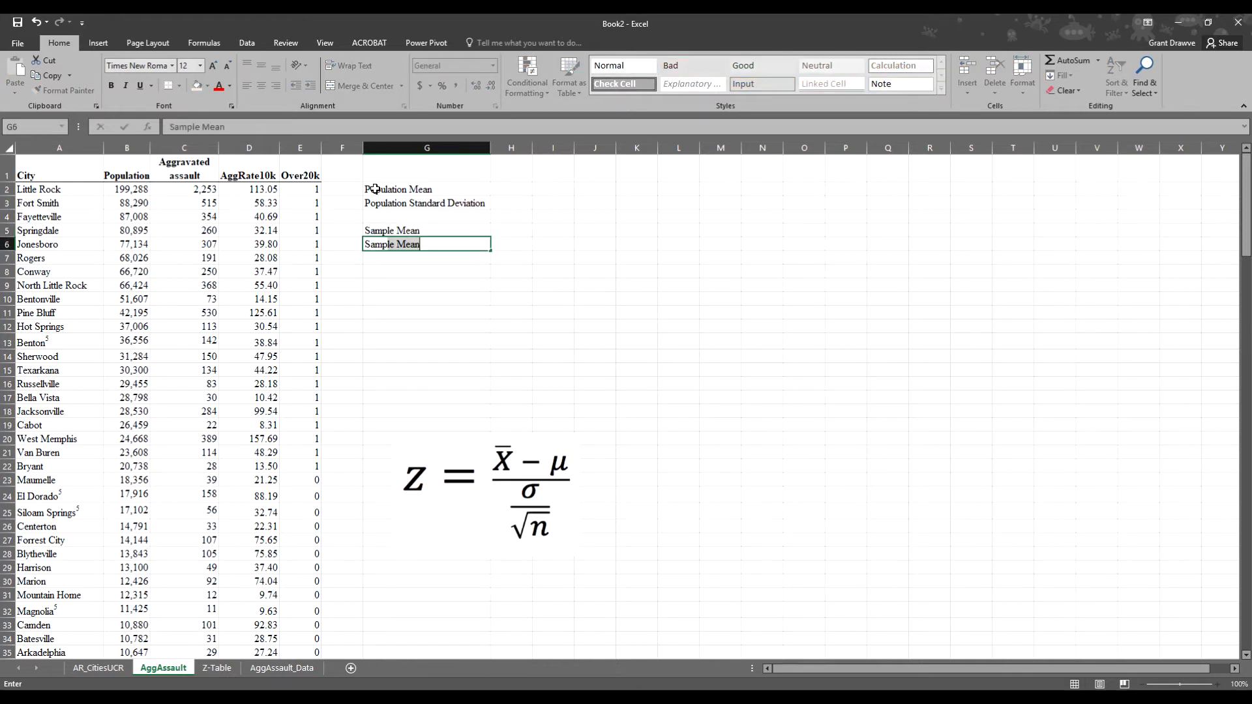
text(ize)
key(Return)
key(Return)
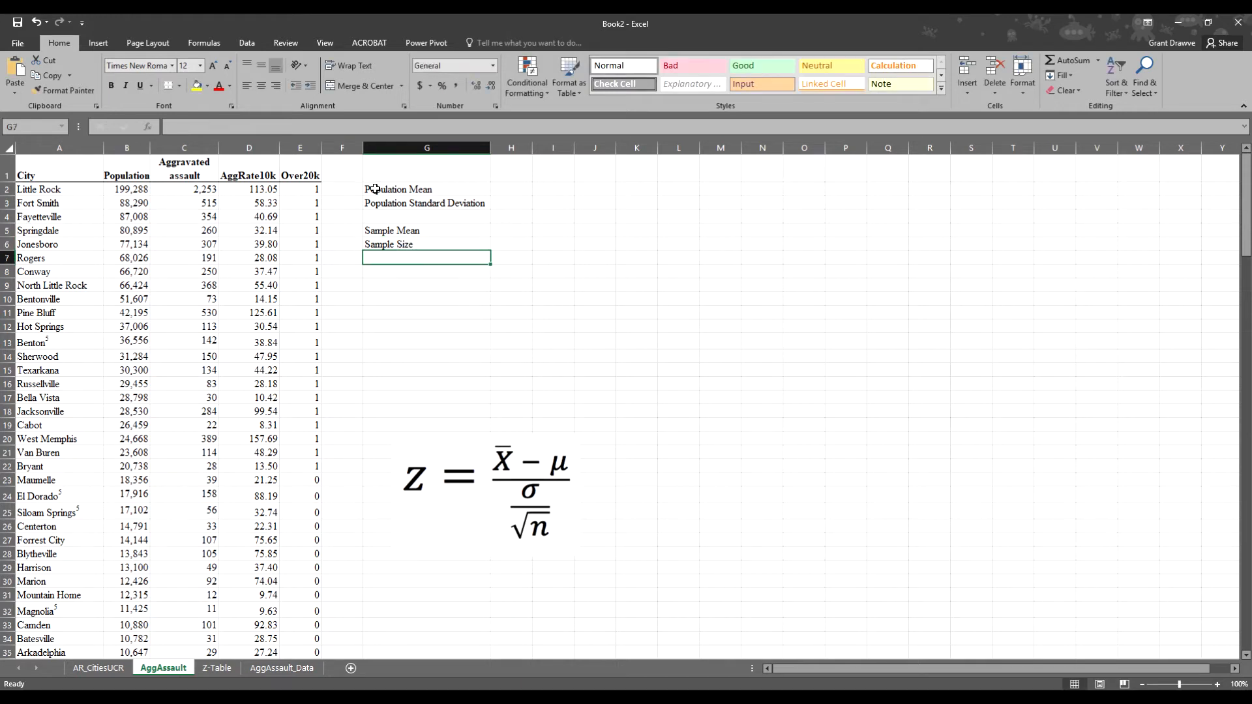
text(Numberat)
key(BackSpace)
key(BackSpace)
key(BackSpace)
key(BackSpace)
key(BackSpace)
text(erator)
key(Return)
text(Den)
text(ominator)
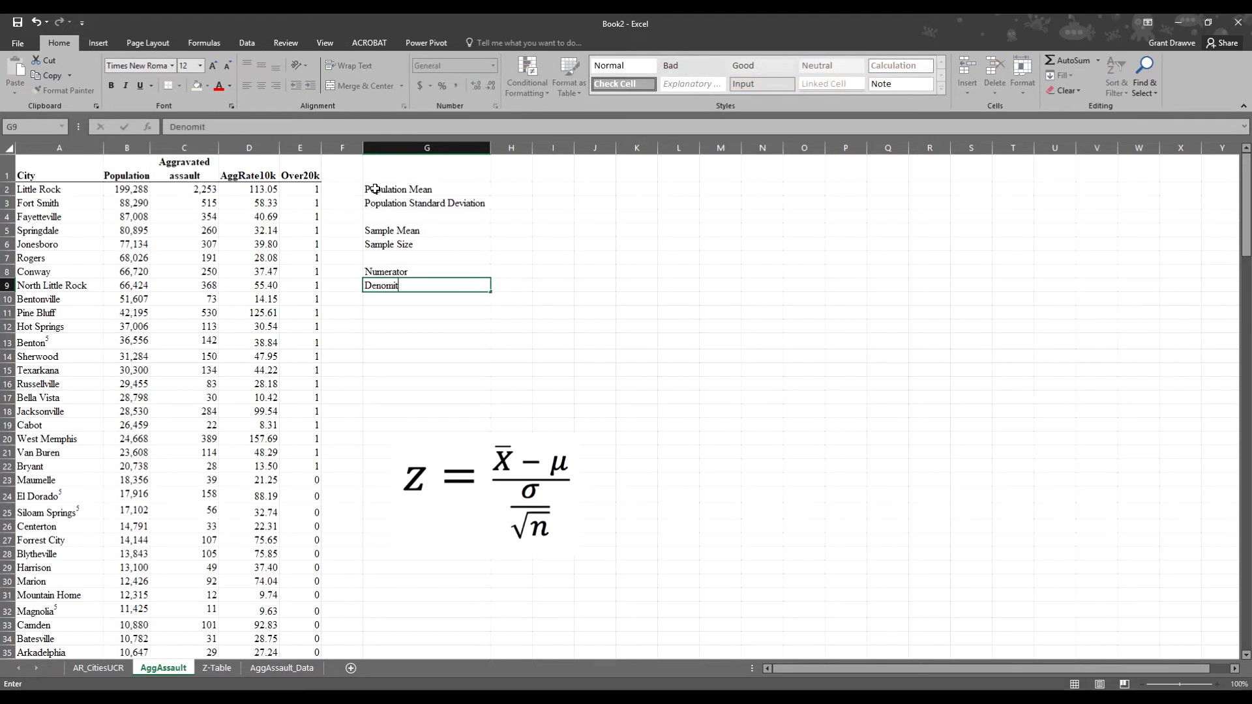
key(Return)
text(Z)
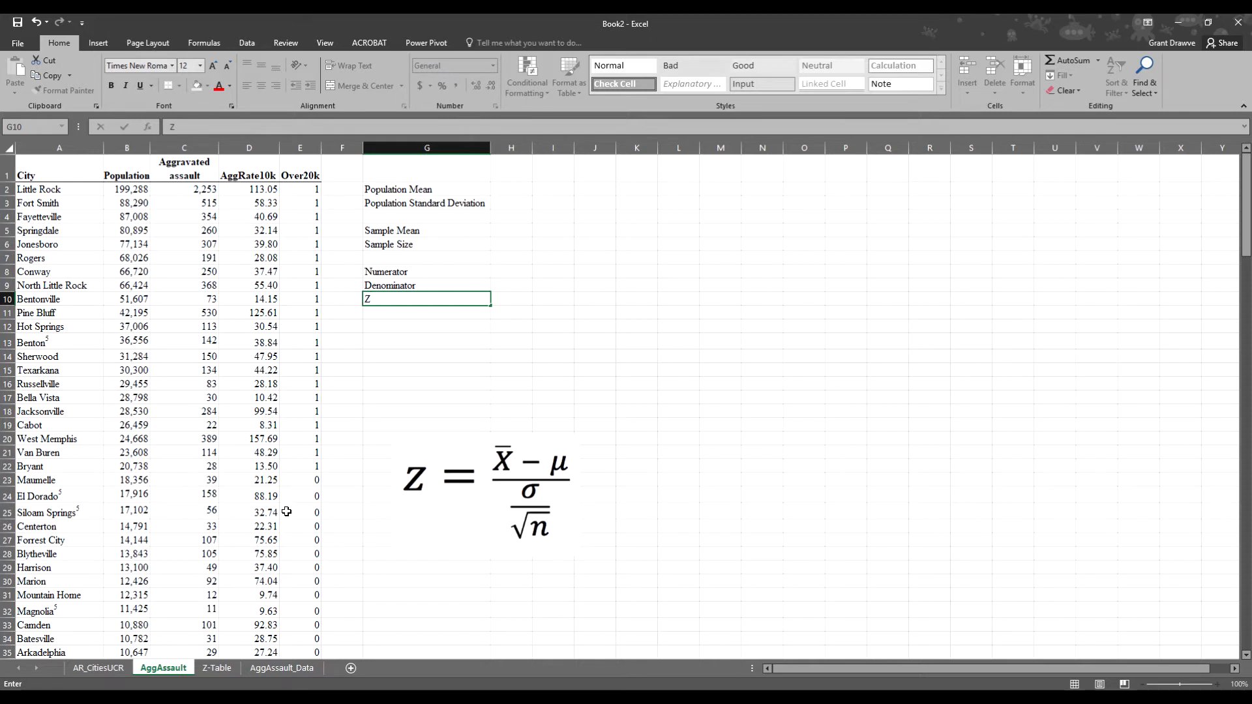
click(220, 672)
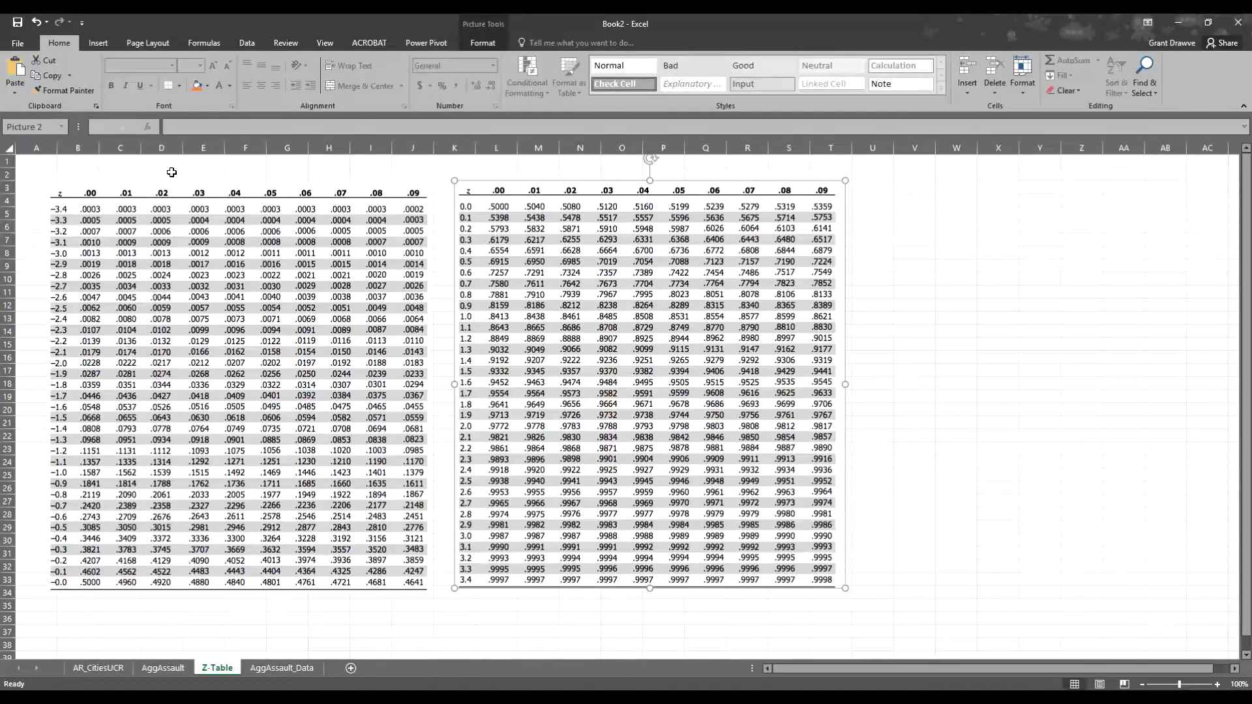
click(174, 670)
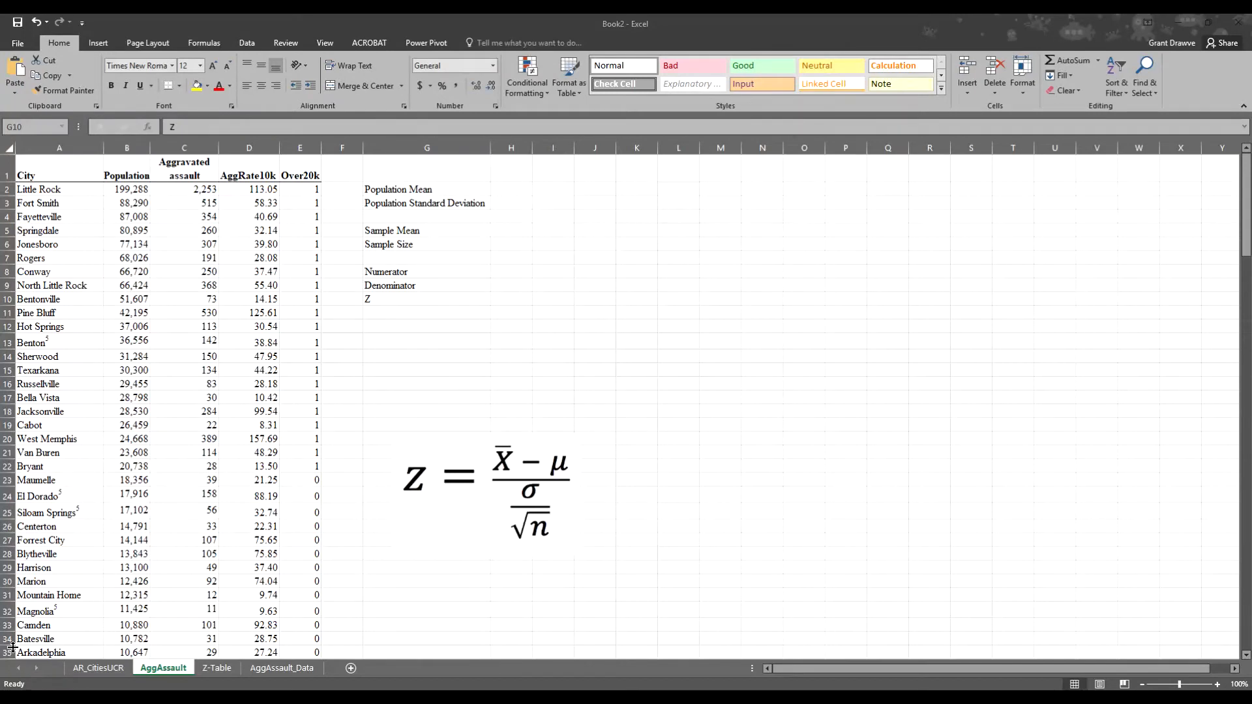
- Enter =AVERAGE(D2:D172) in H2 for the population mean of 33.07
click(507, 189)
text(=average()
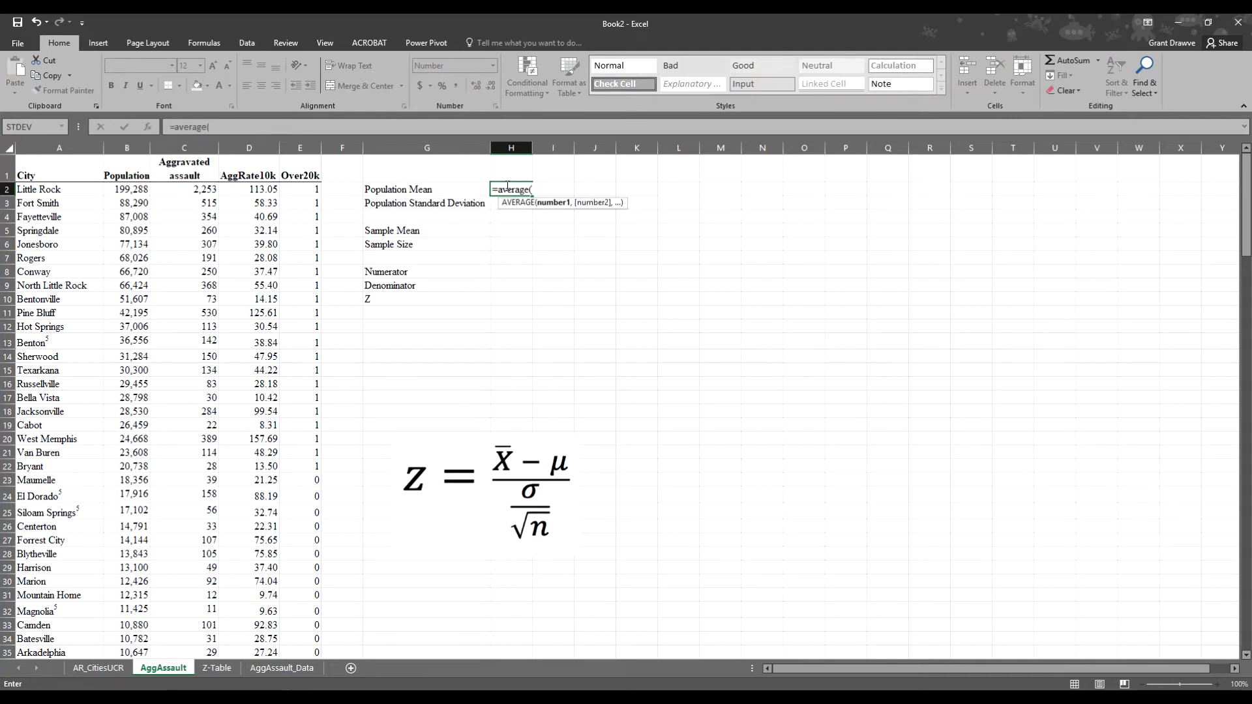
click(256, 188)
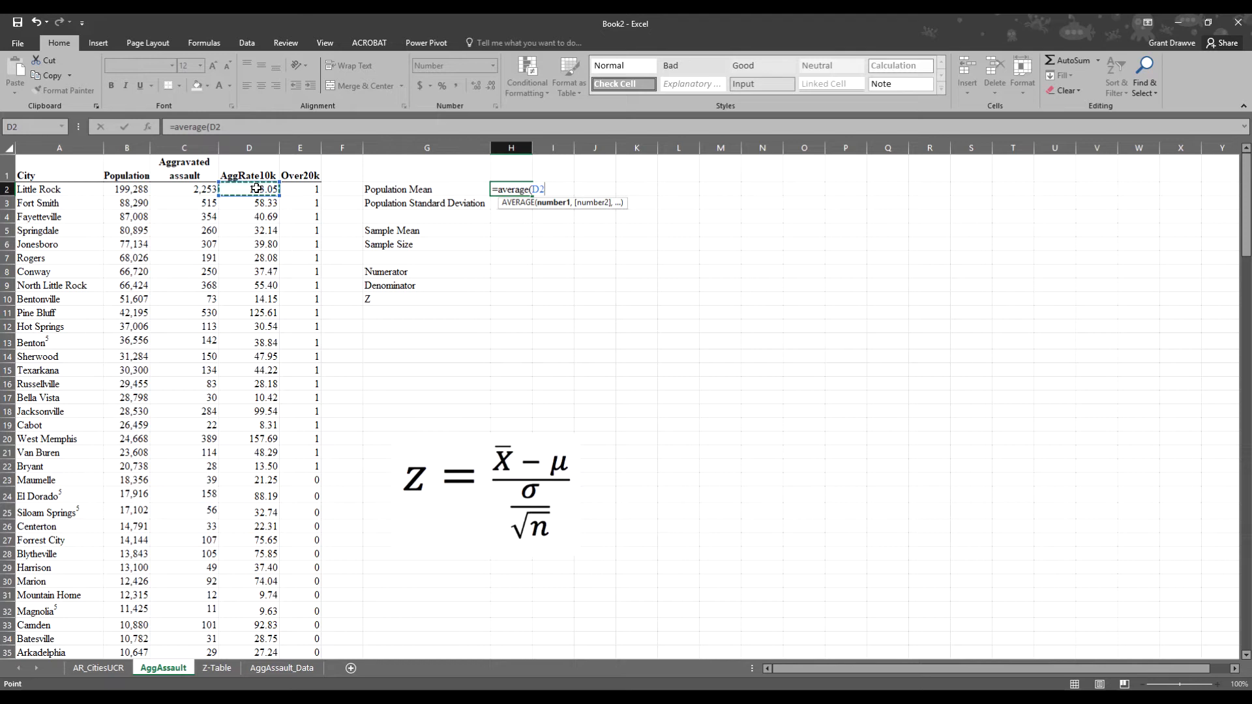
key(ctrl+shift+Down)
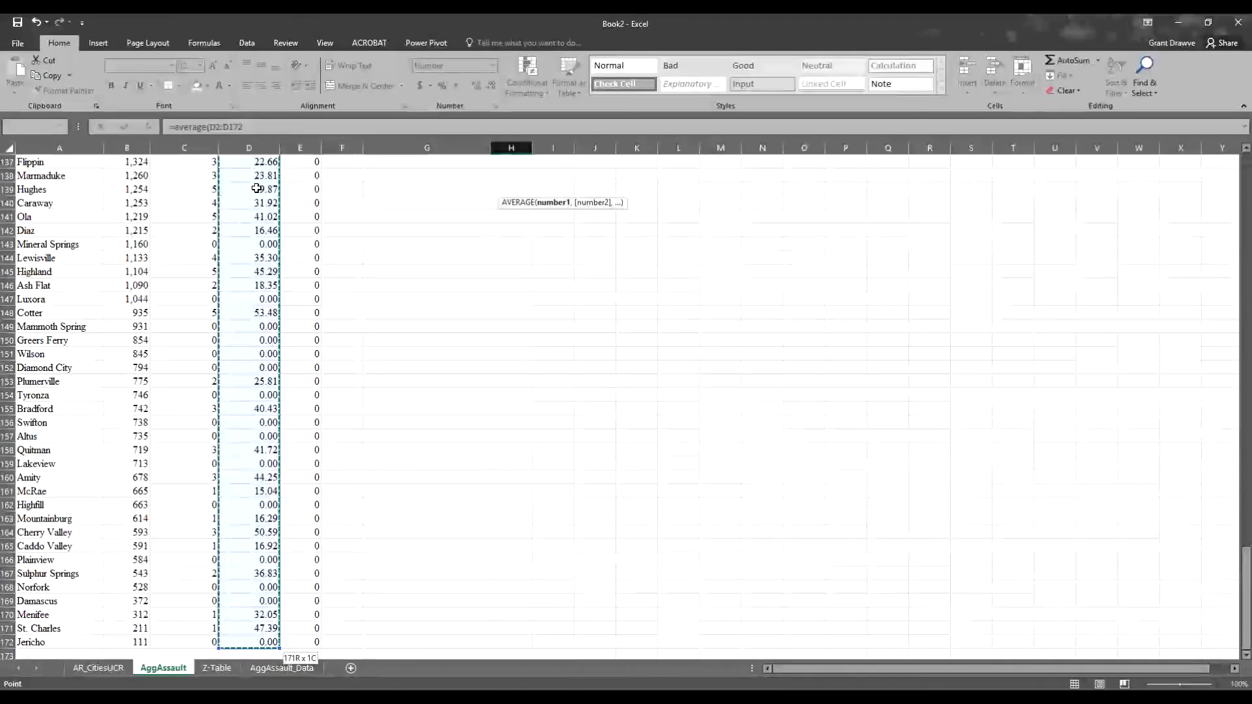
key(Return)
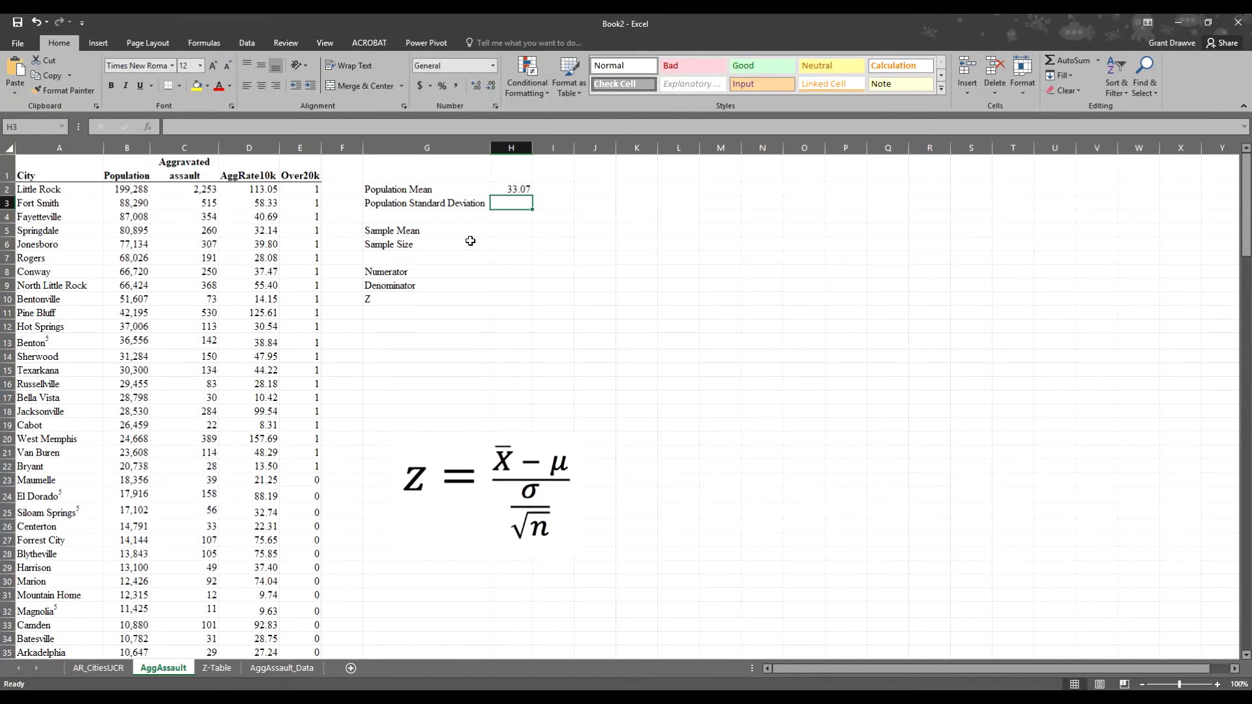
- Enter =STDEV(D2:D172) in H3 and reduce its decimals to show 32.01
text(=sta)
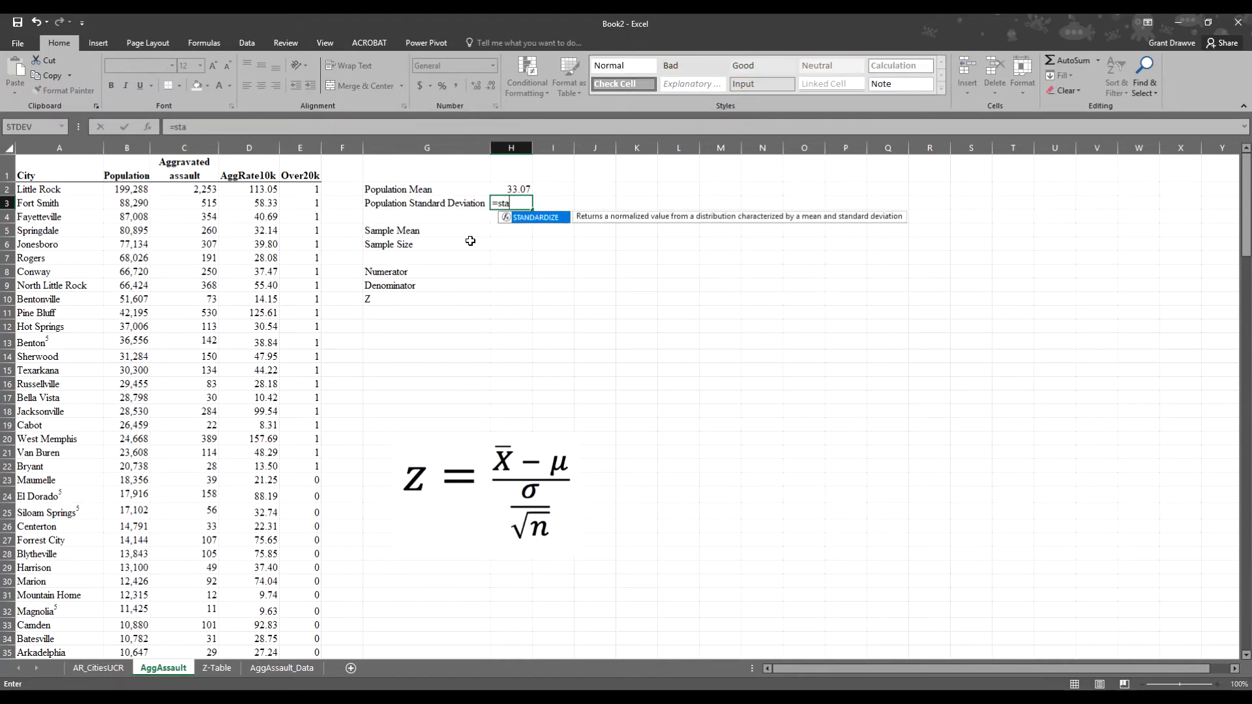
key(BackSpace)
text(dev)
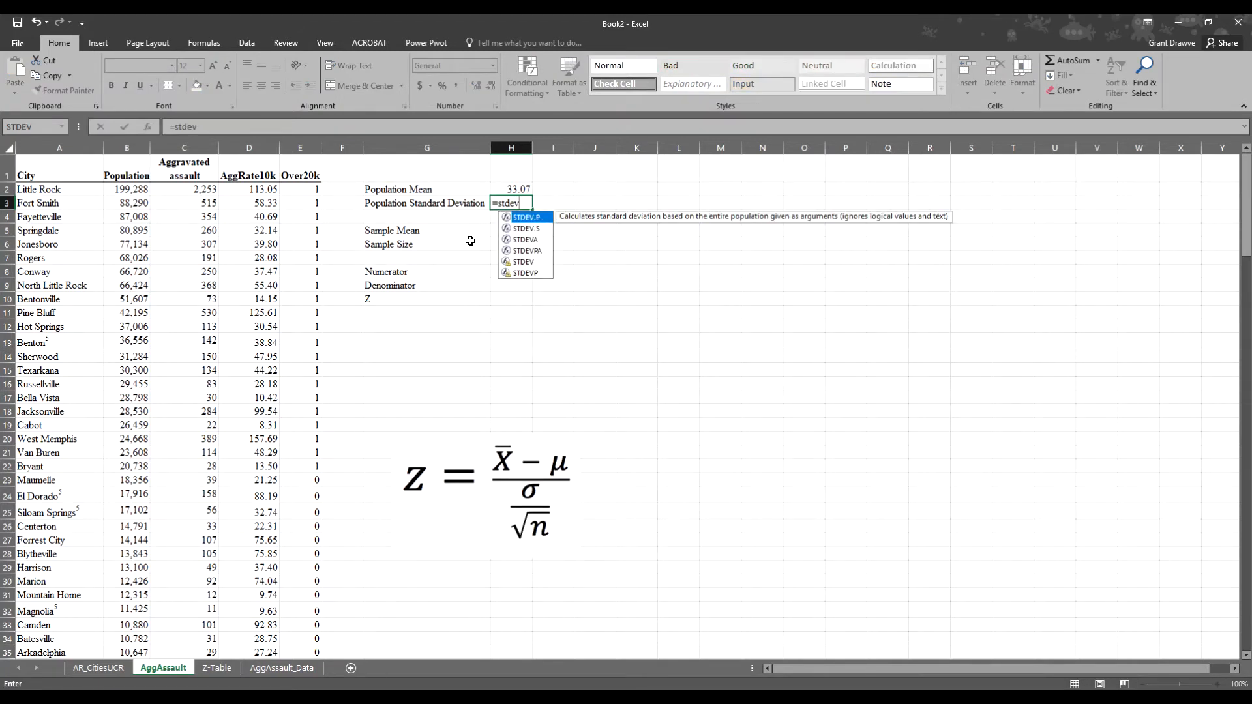
text(()
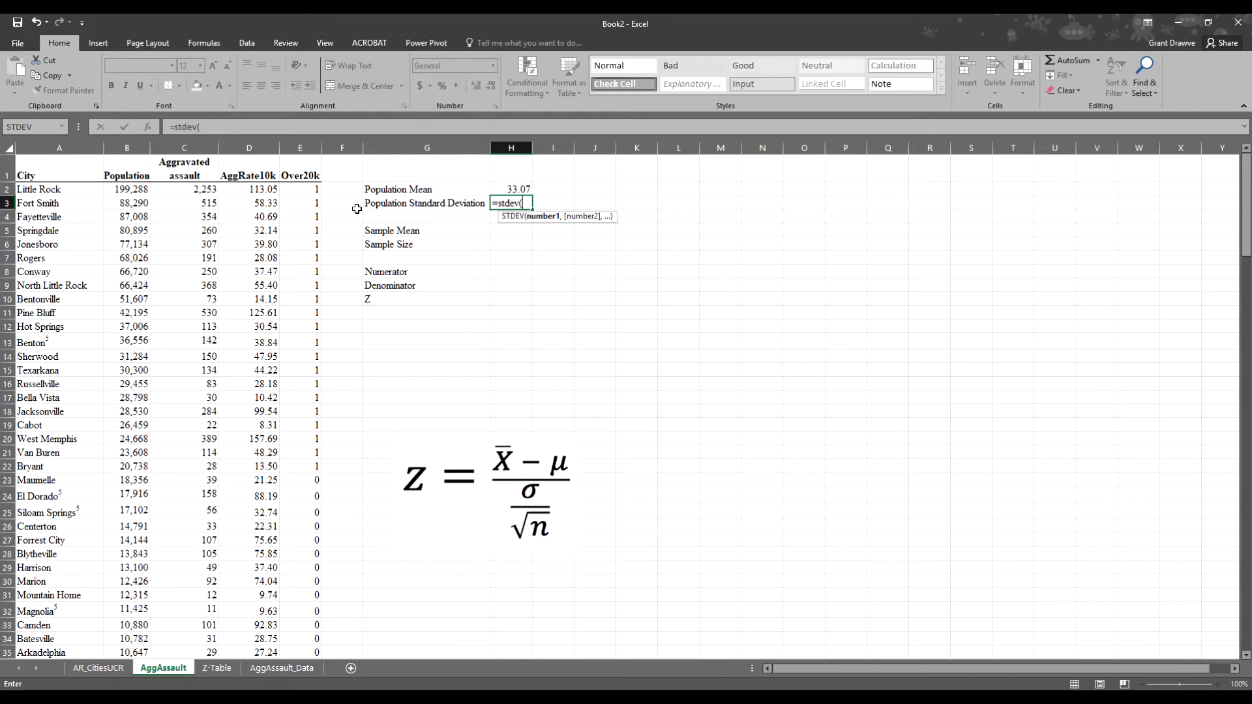
click(255, 189)
key(ctrl+shift+Down)
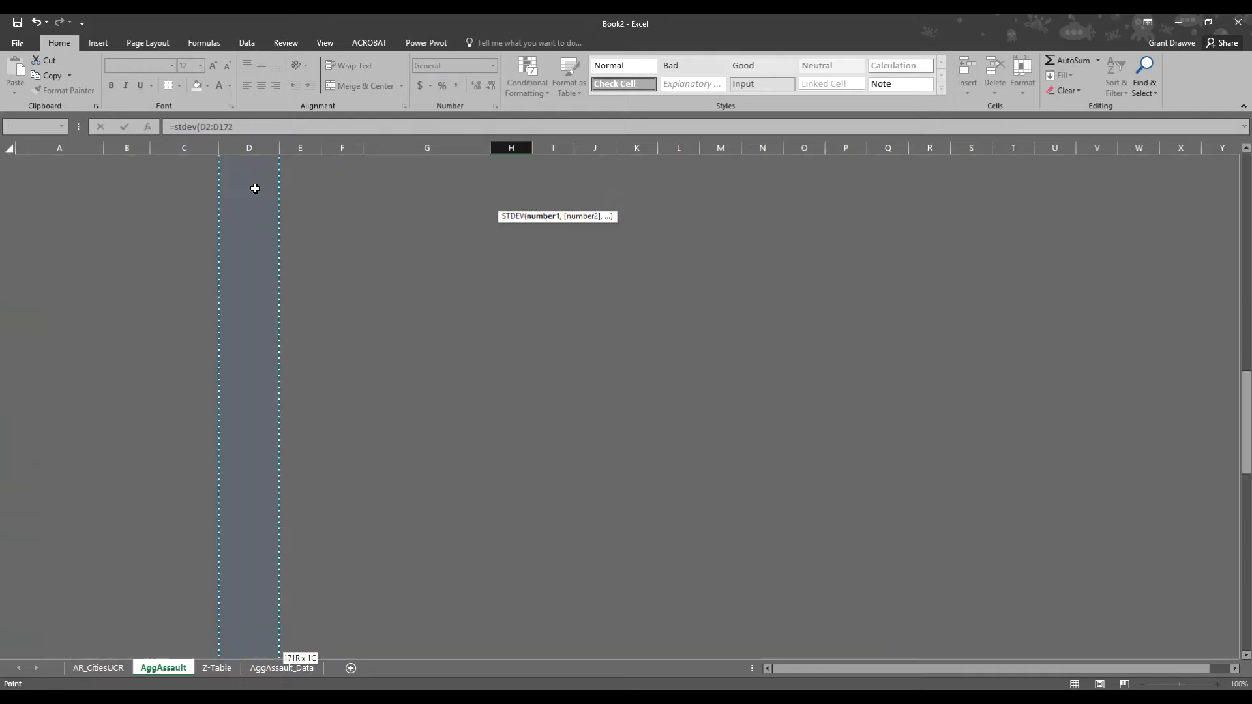
key(Return)
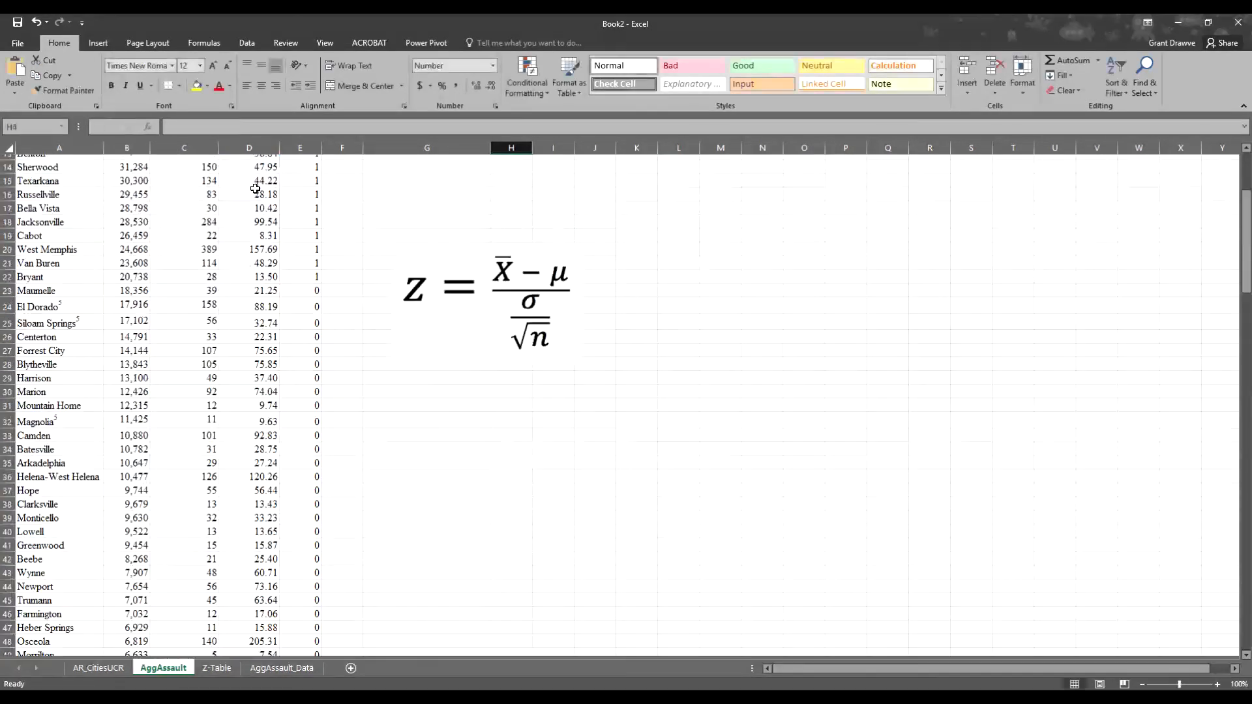
scroll(255, 189, up, 1)
click(510, 203)
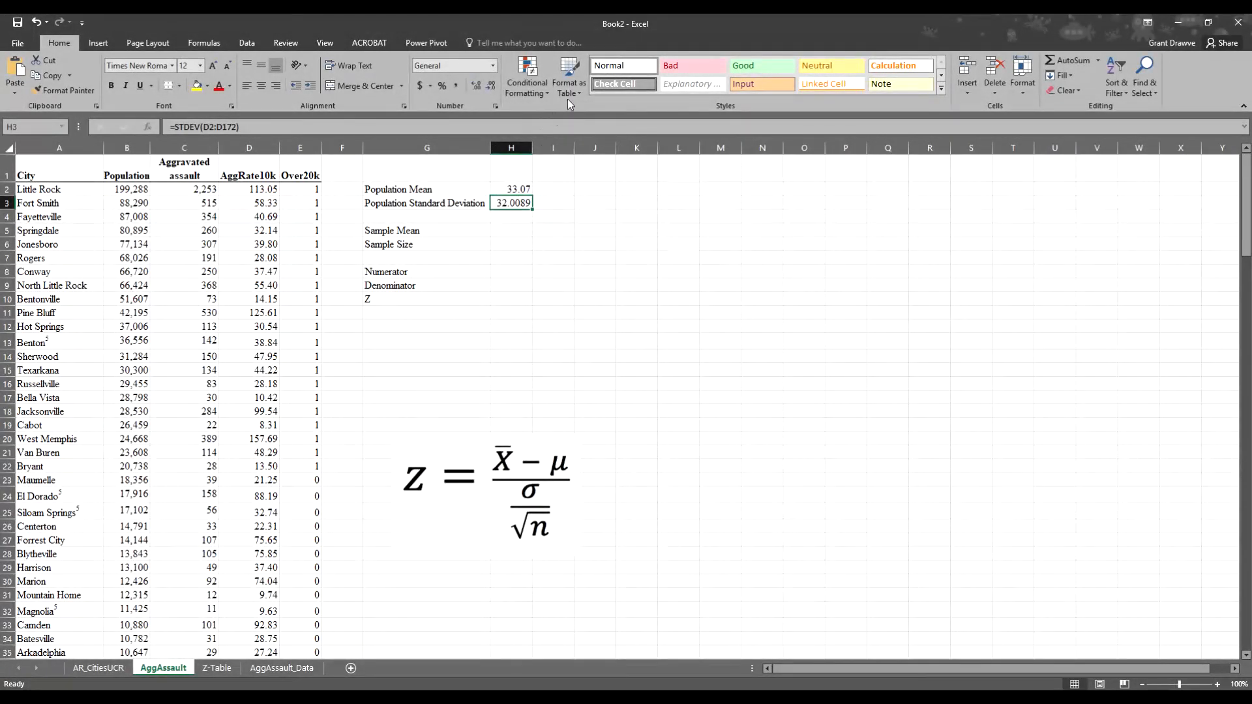
click(493, 87)
click(491, 87)
- Enter =AVERAGE(D2:D22) in H5 for the sample mean of 51.06
click(518, 233)
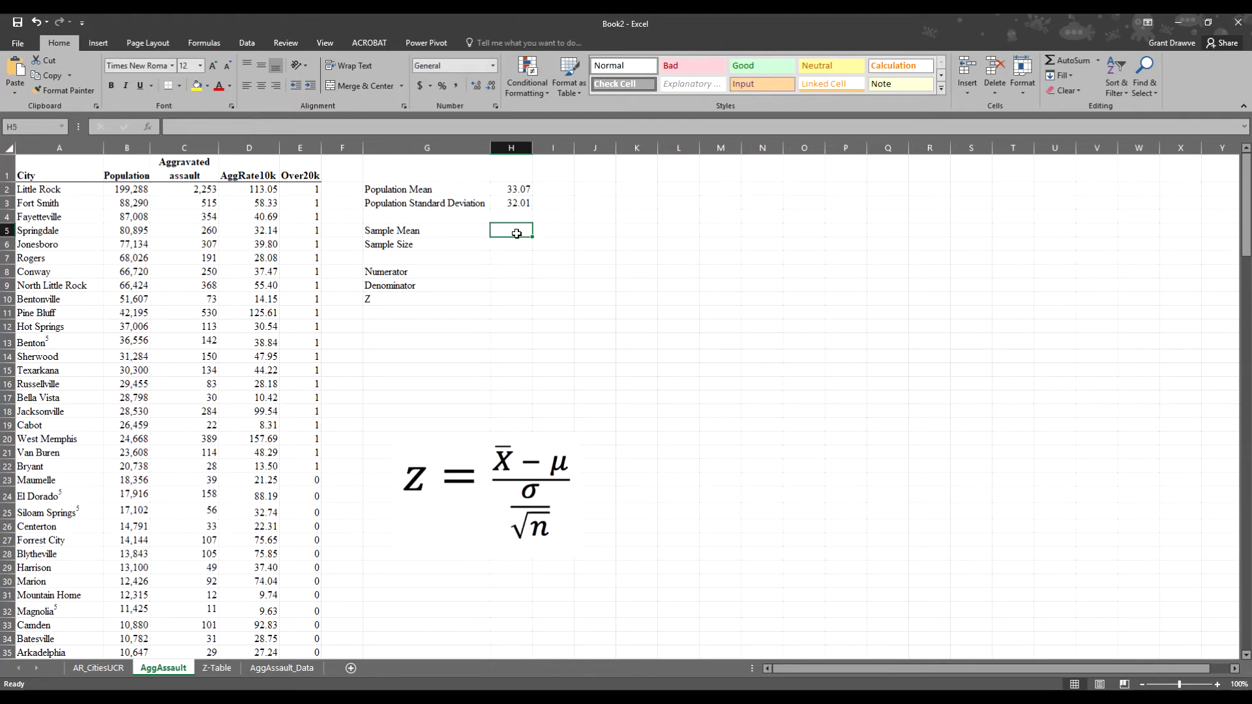
text(=ave)
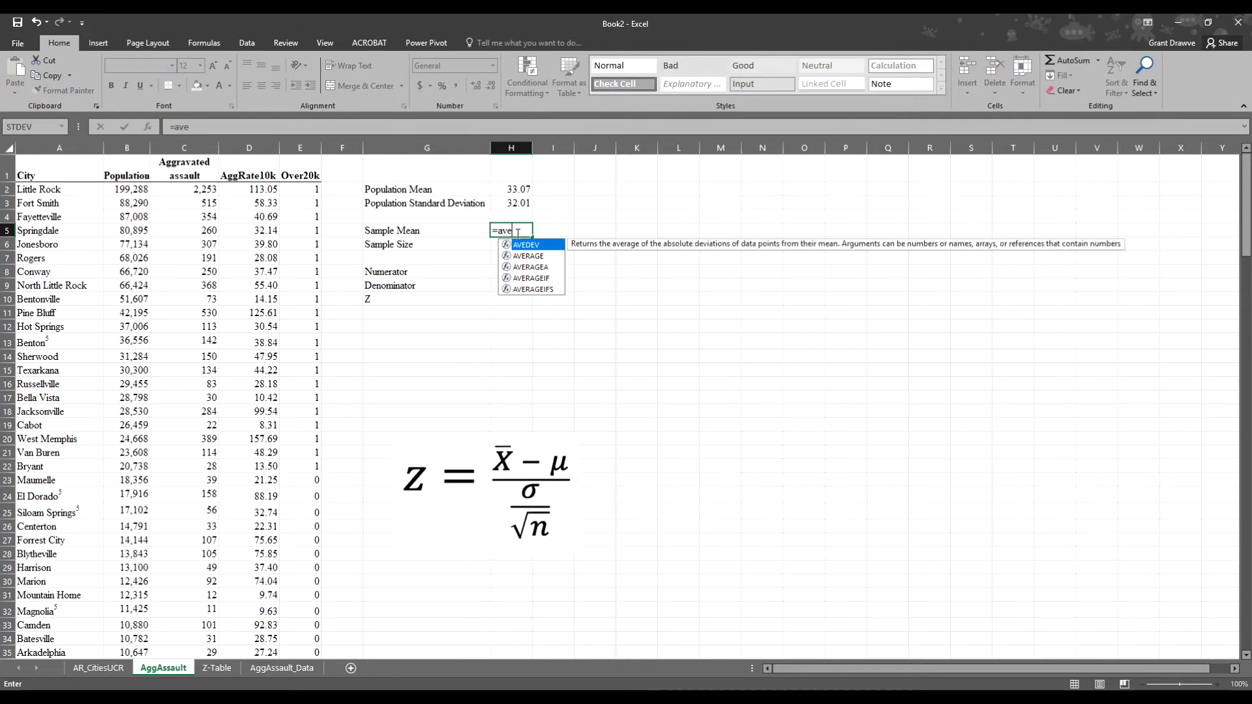
text(rage()
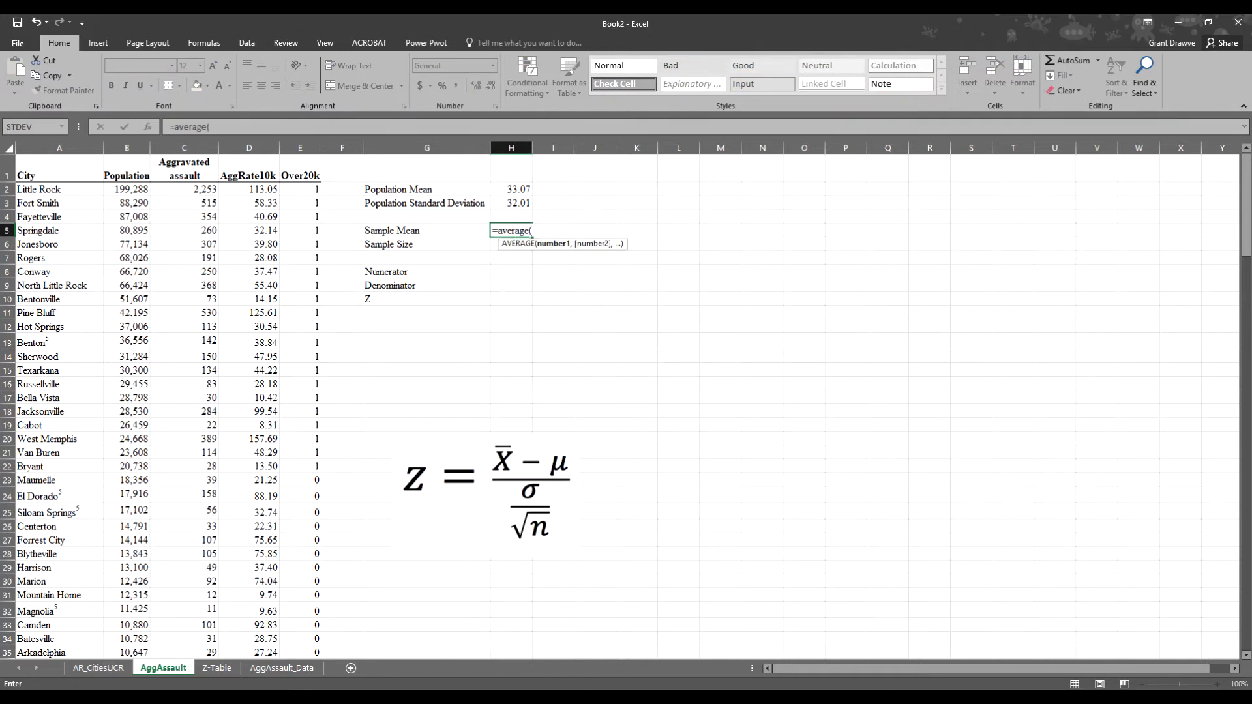
drag(249, 190, 245, 471)
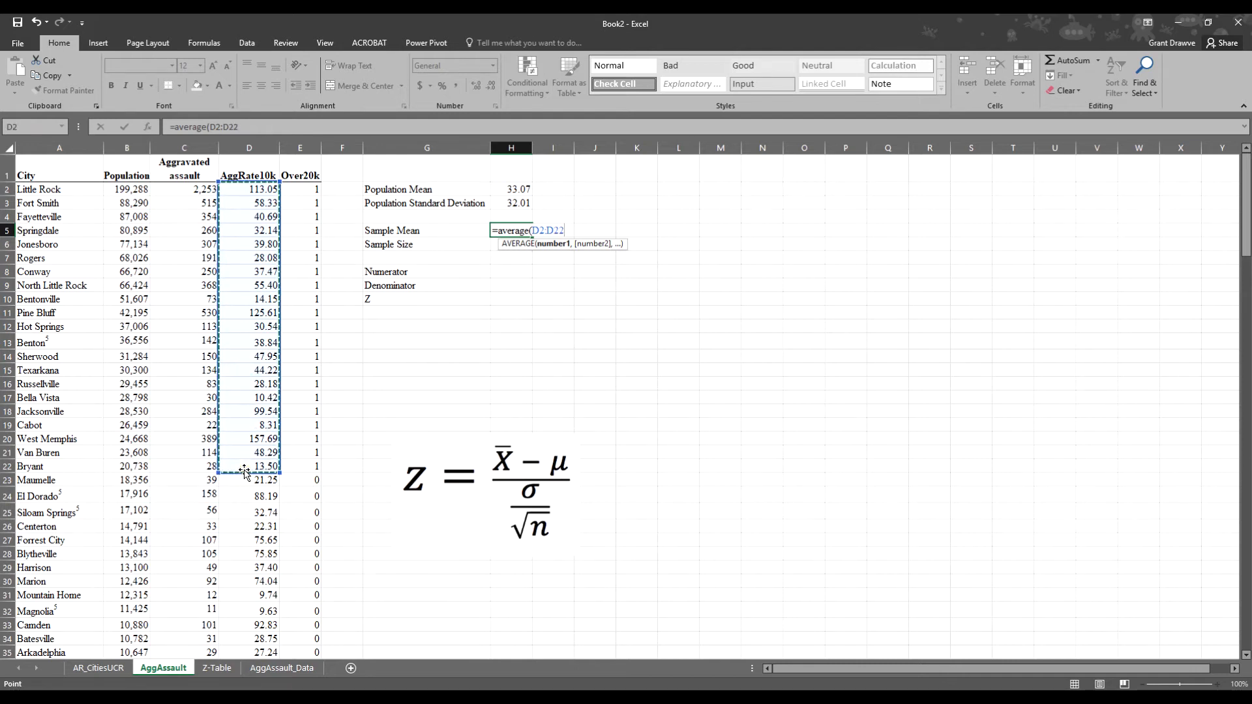
key(Return)
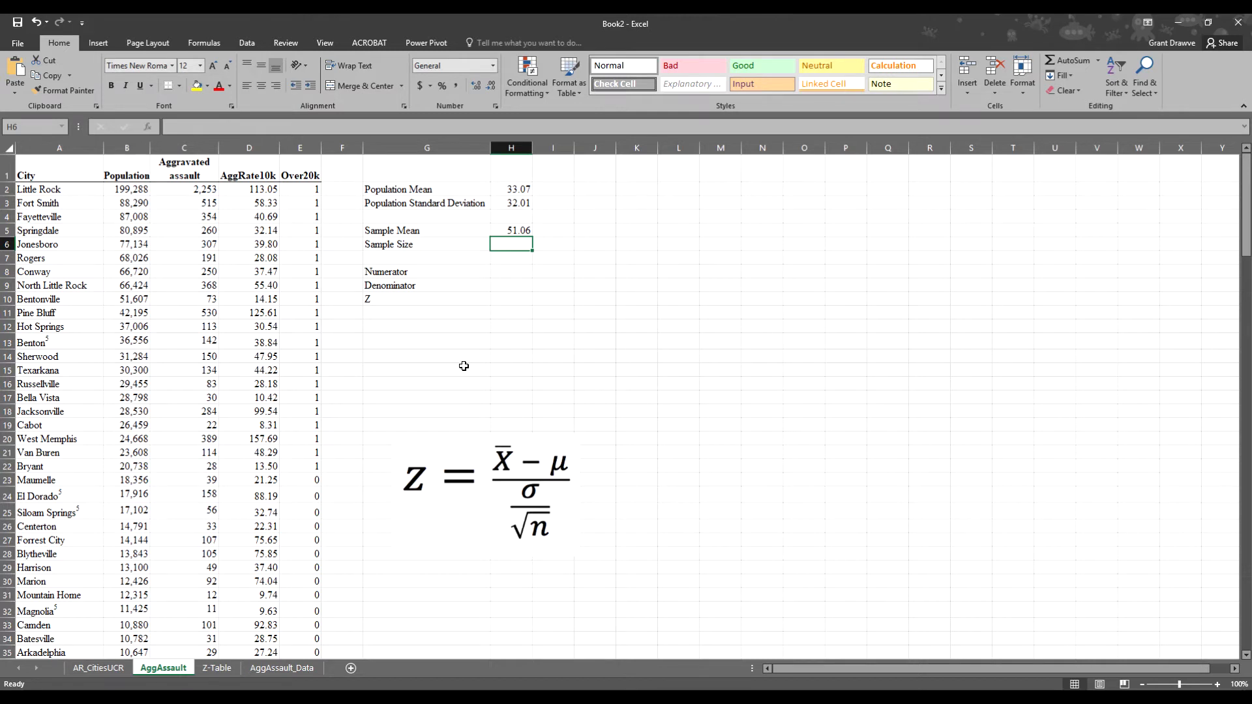
- Enter =COUNT(D2:D22) in H6 for the sample size of 21
text(=)
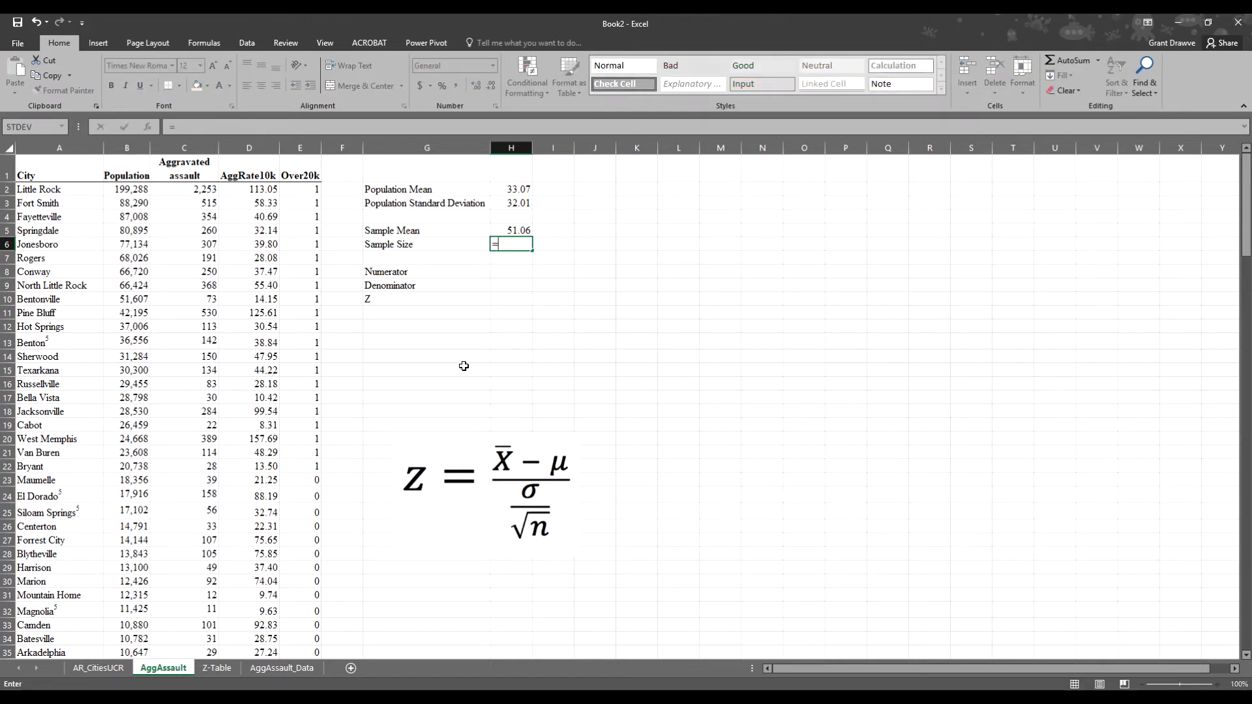
text(count)
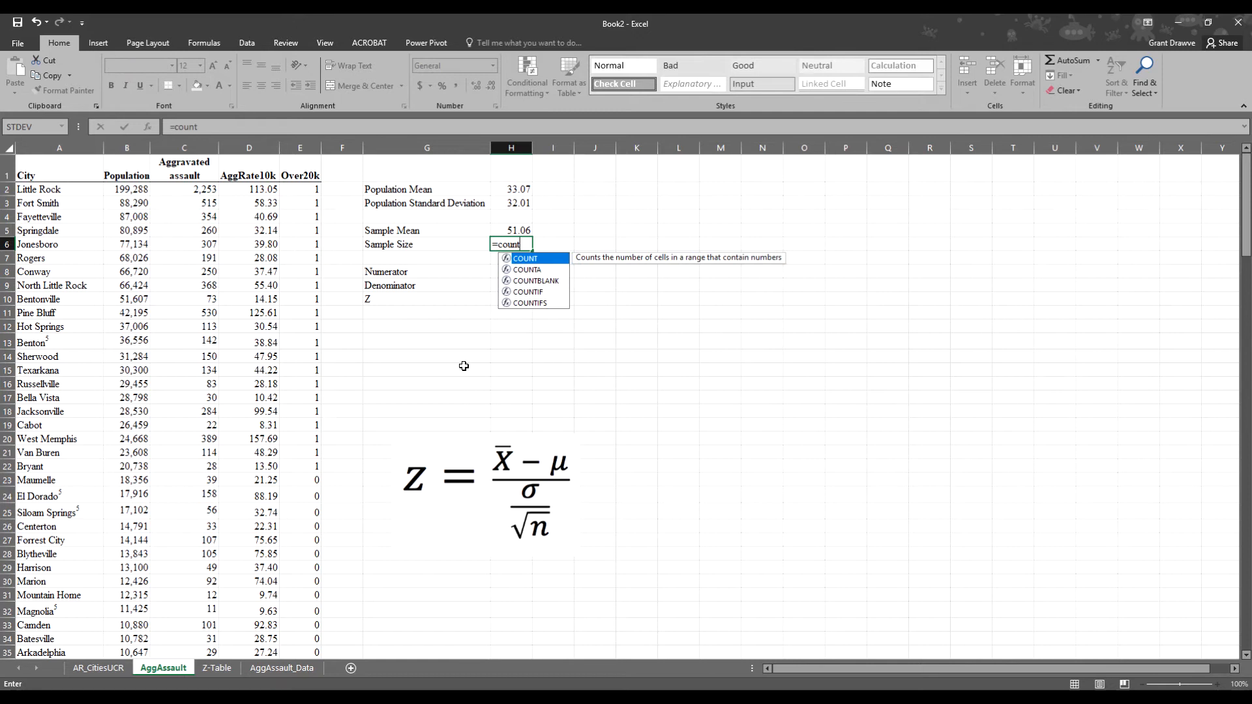
text(()
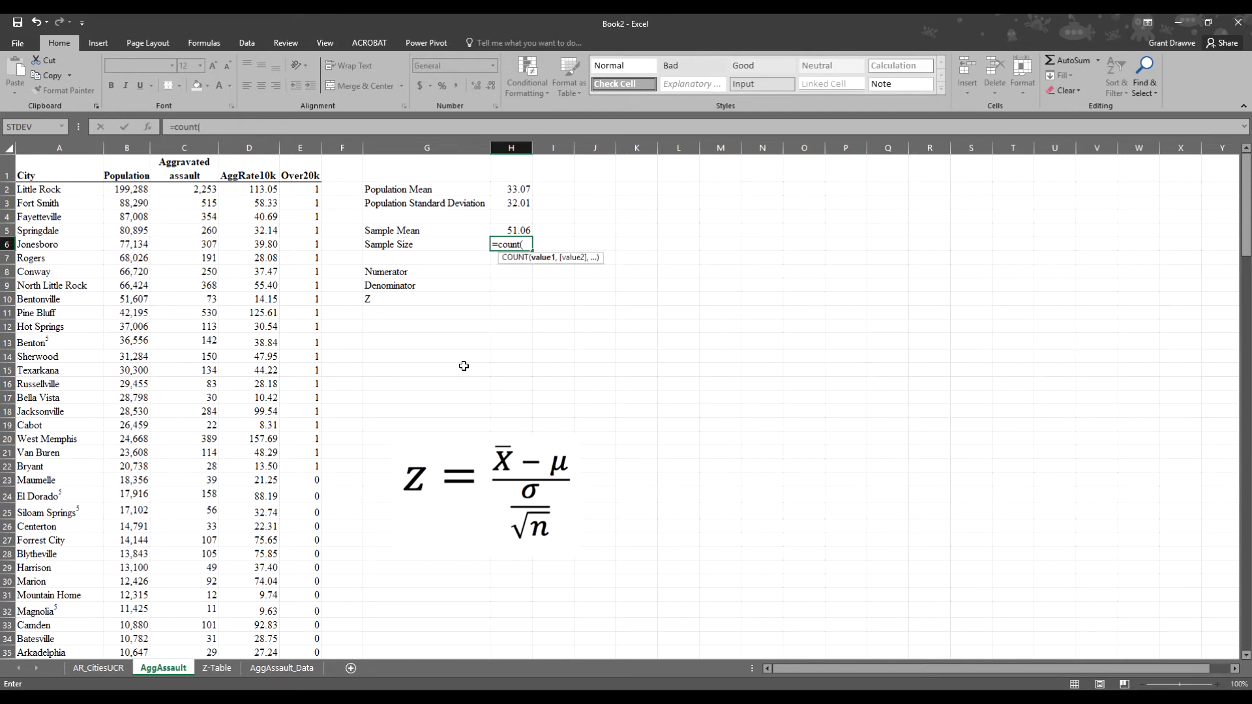
drag(253, 189, 241, 461)
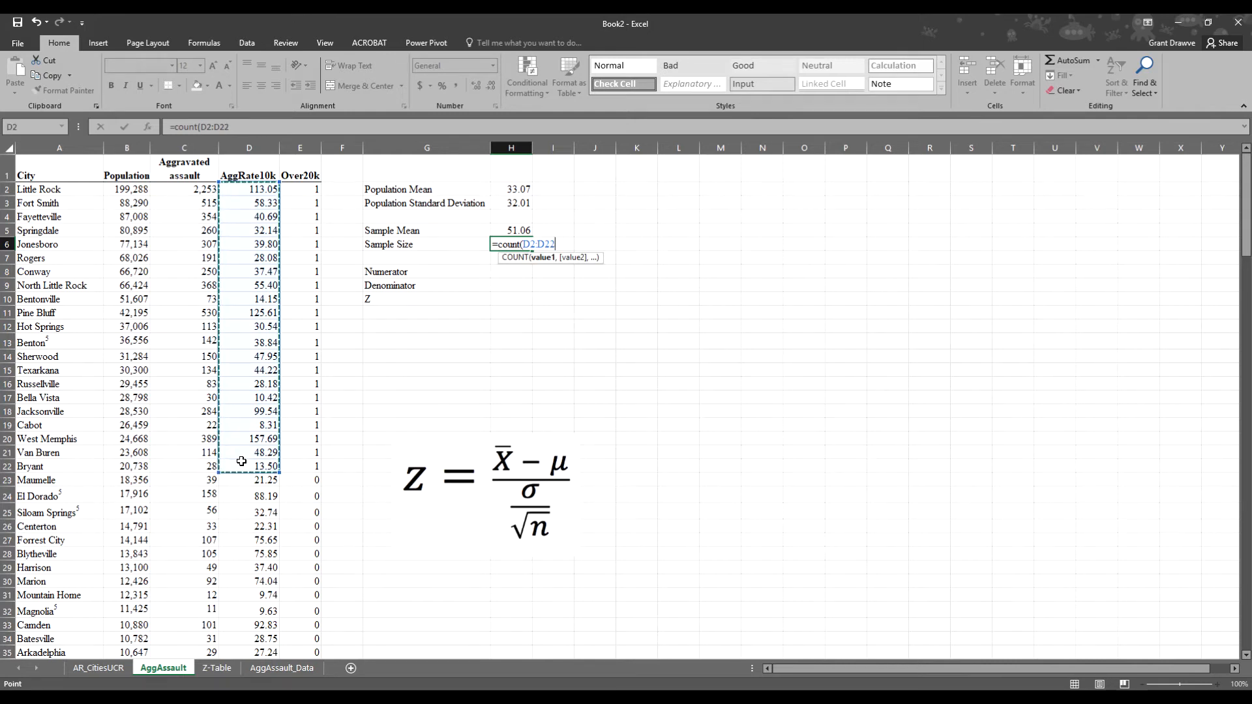
text())
key(Return)
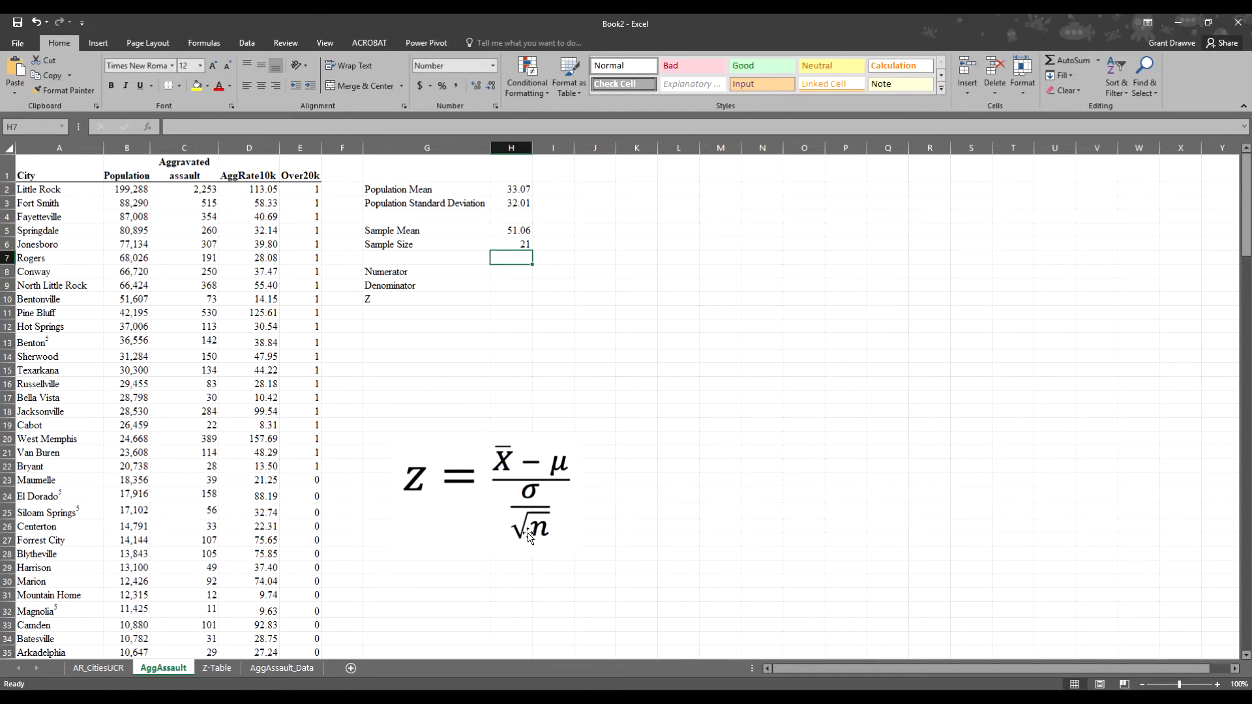
click(132, 529)
click(415, 298)
- Relabel G10 as 'Z (obtained)', add 'Critical Value' in G11, and view the Z-Table sheet
key(Up)
key(Up)
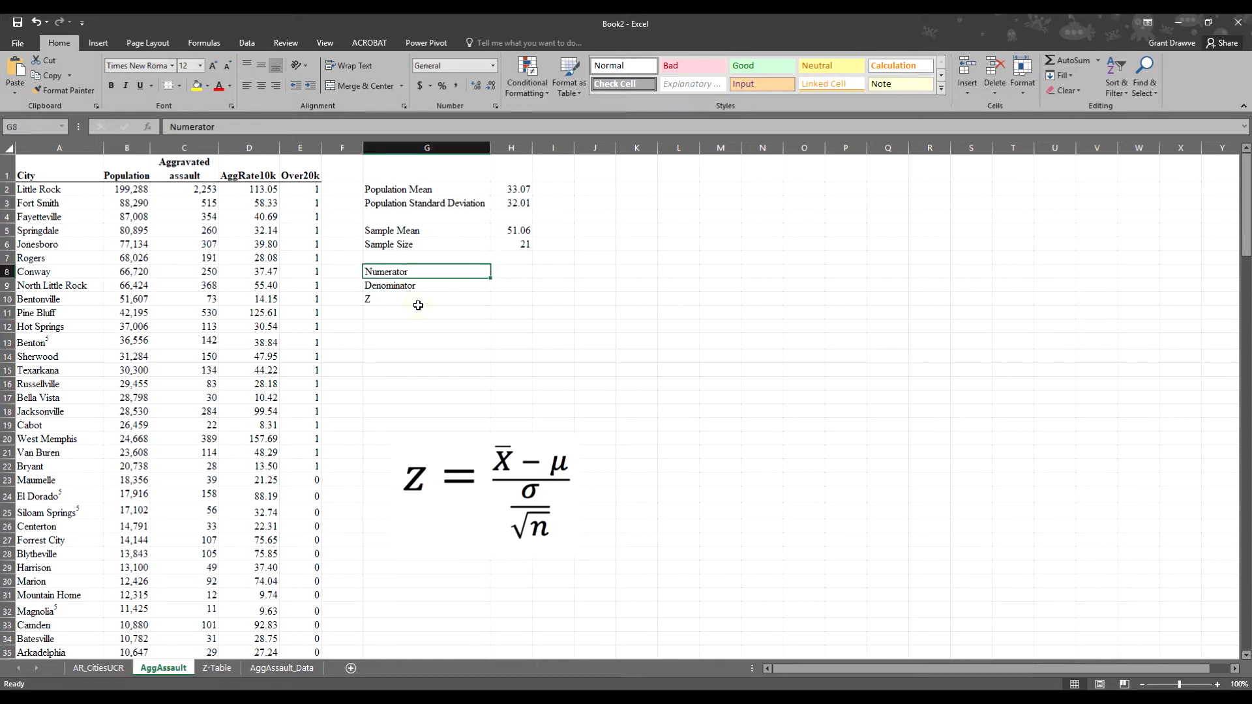
double_click(421, 300)
text(()
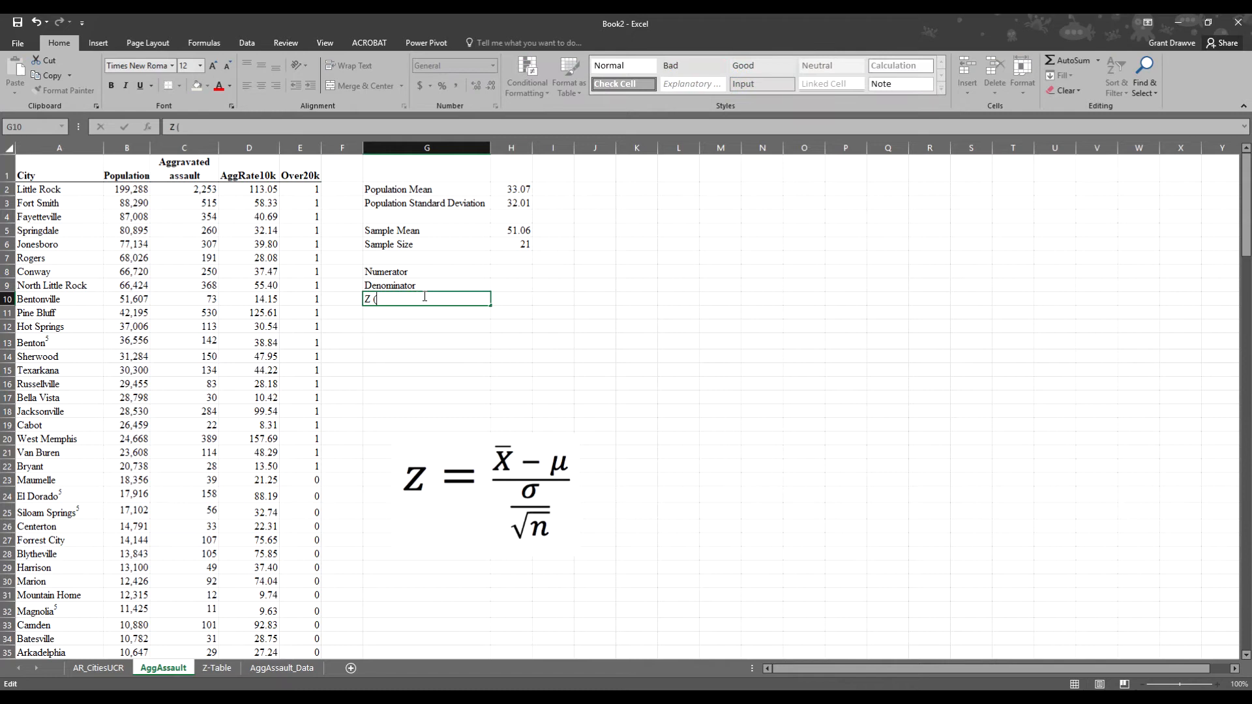
text(obtained))
key(Return)
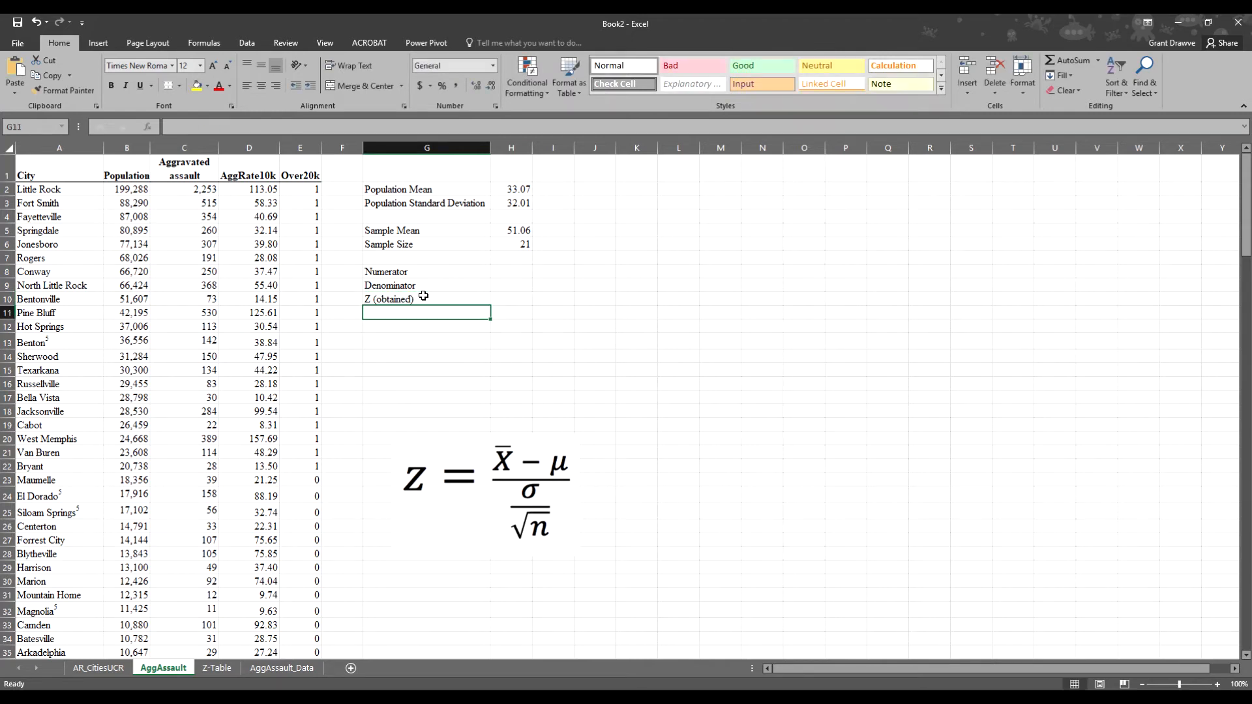
text(Critical Value)
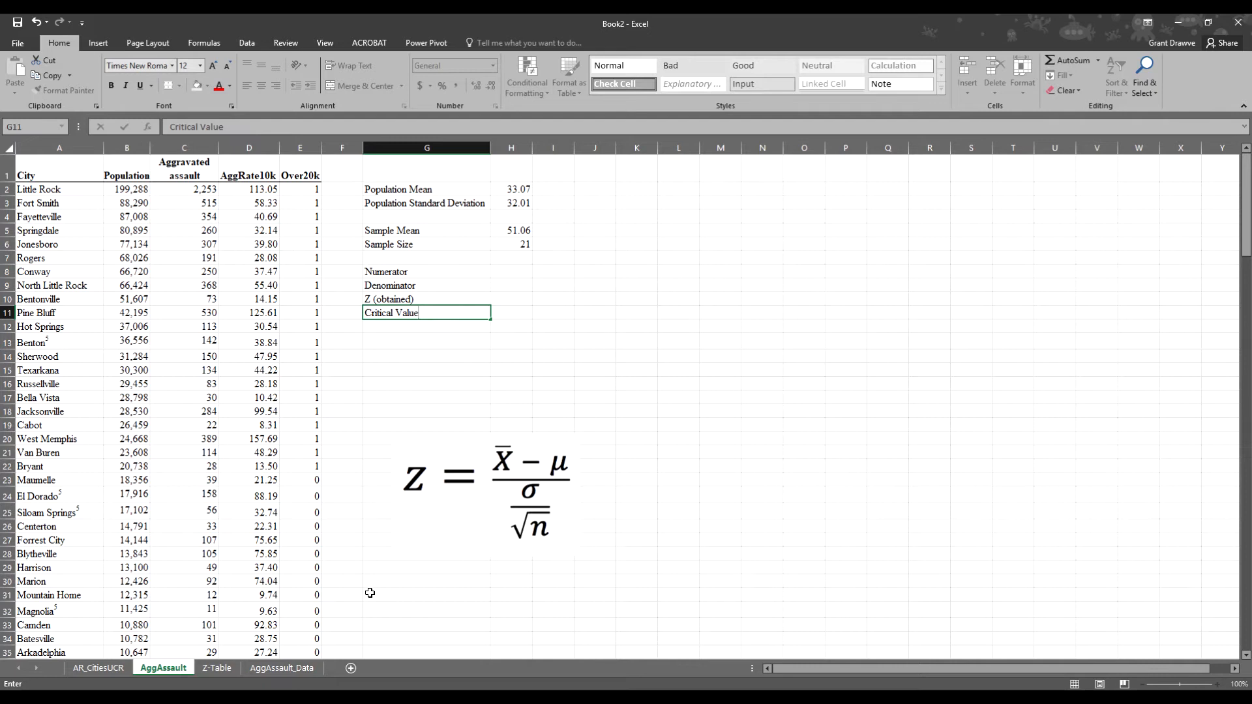
click(224, 669)
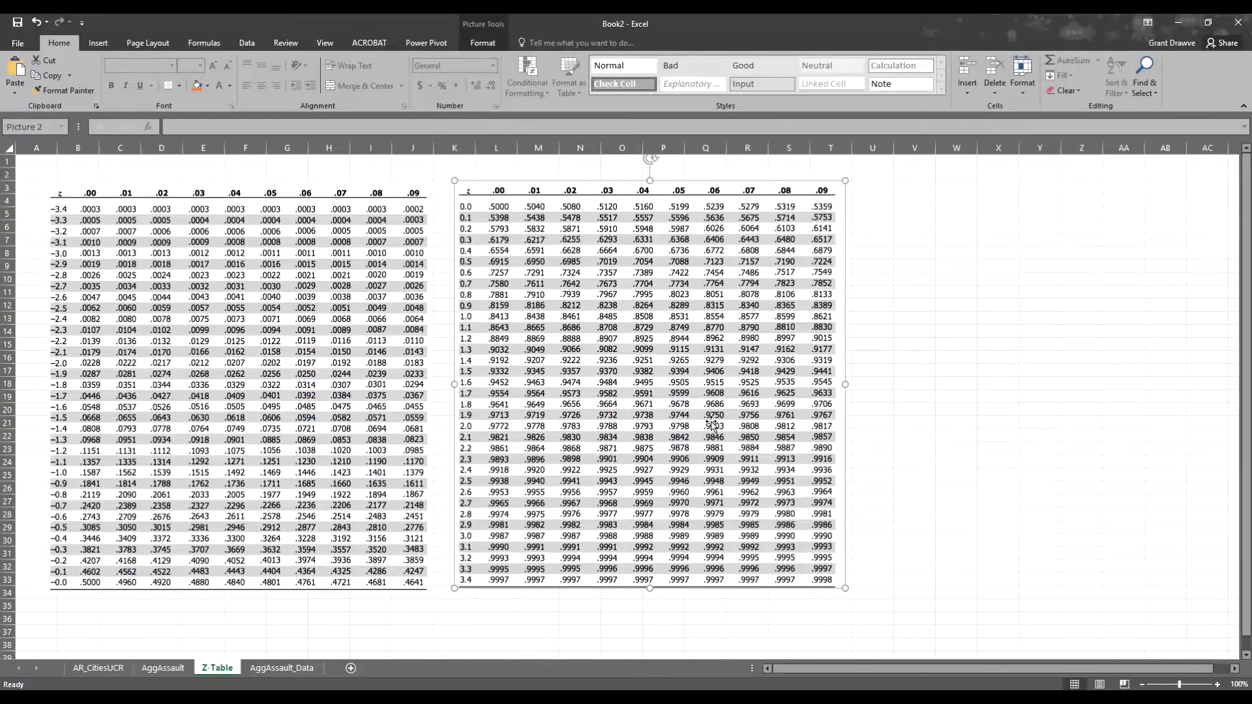
- Back on the AggAssault sheet, enter +-1.96 as the critical value in H11
click(163, 668)
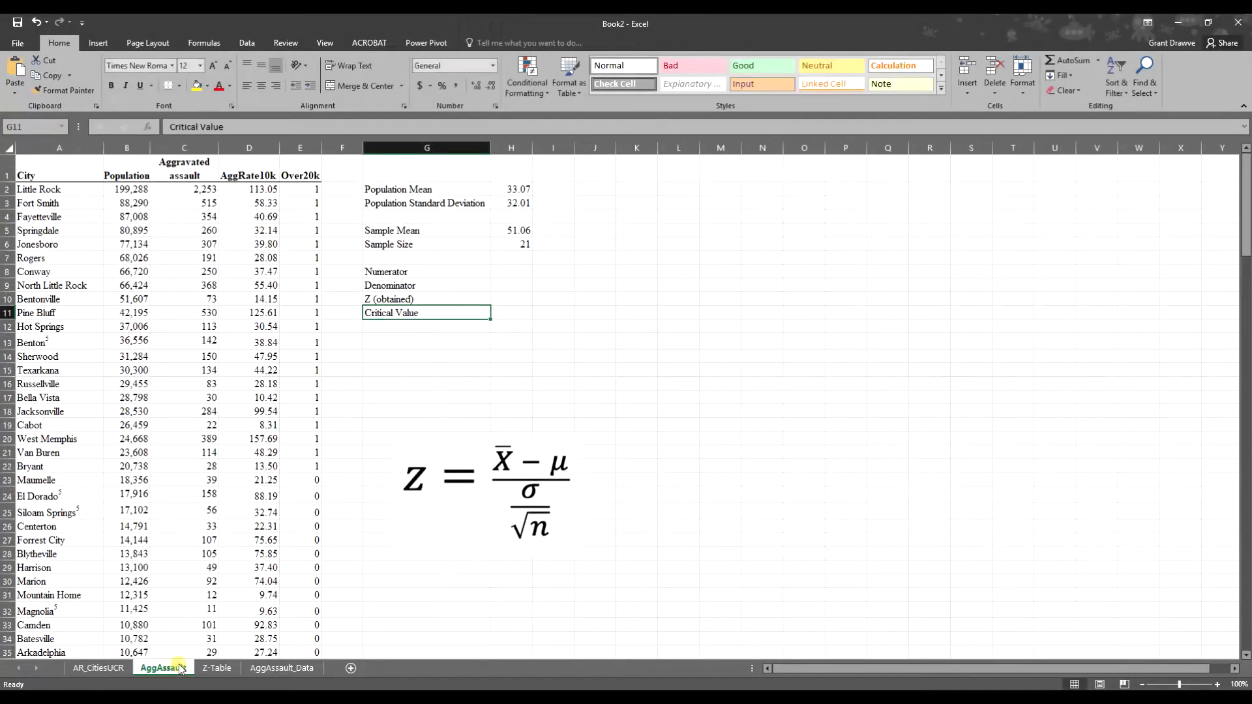
click(523, 310)
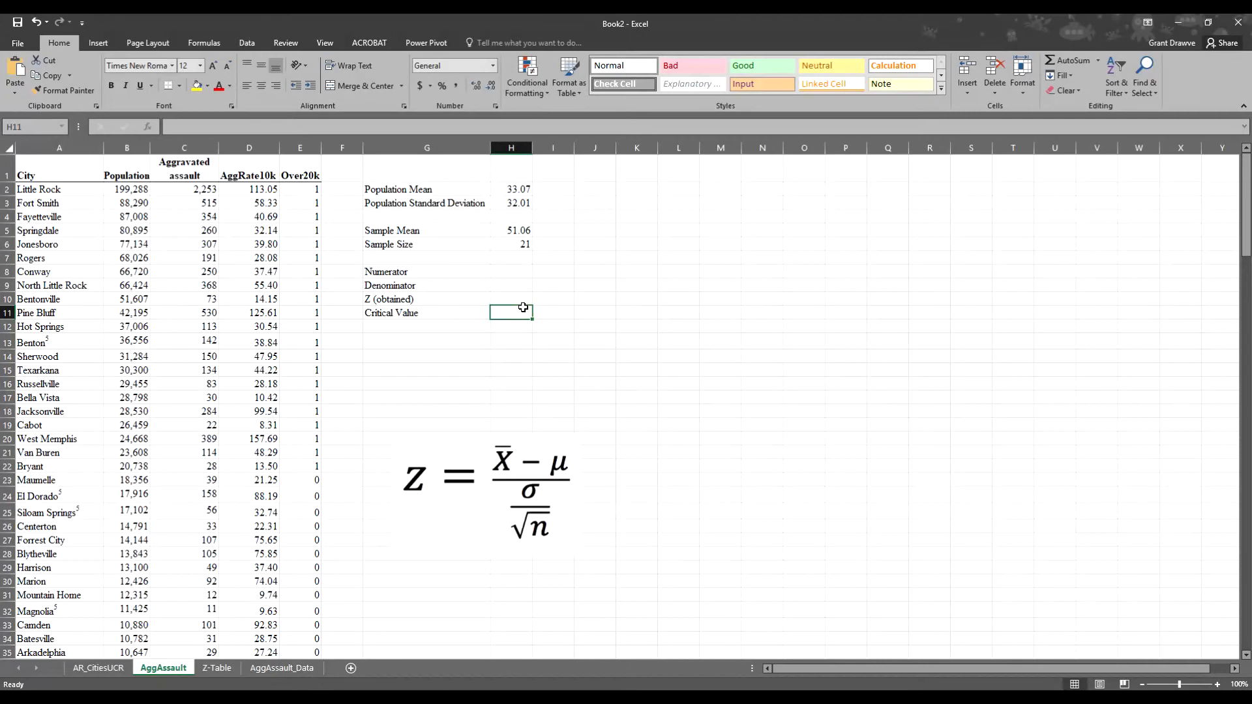
double_click(523, 308)
key(BackSpace)
text(+-)
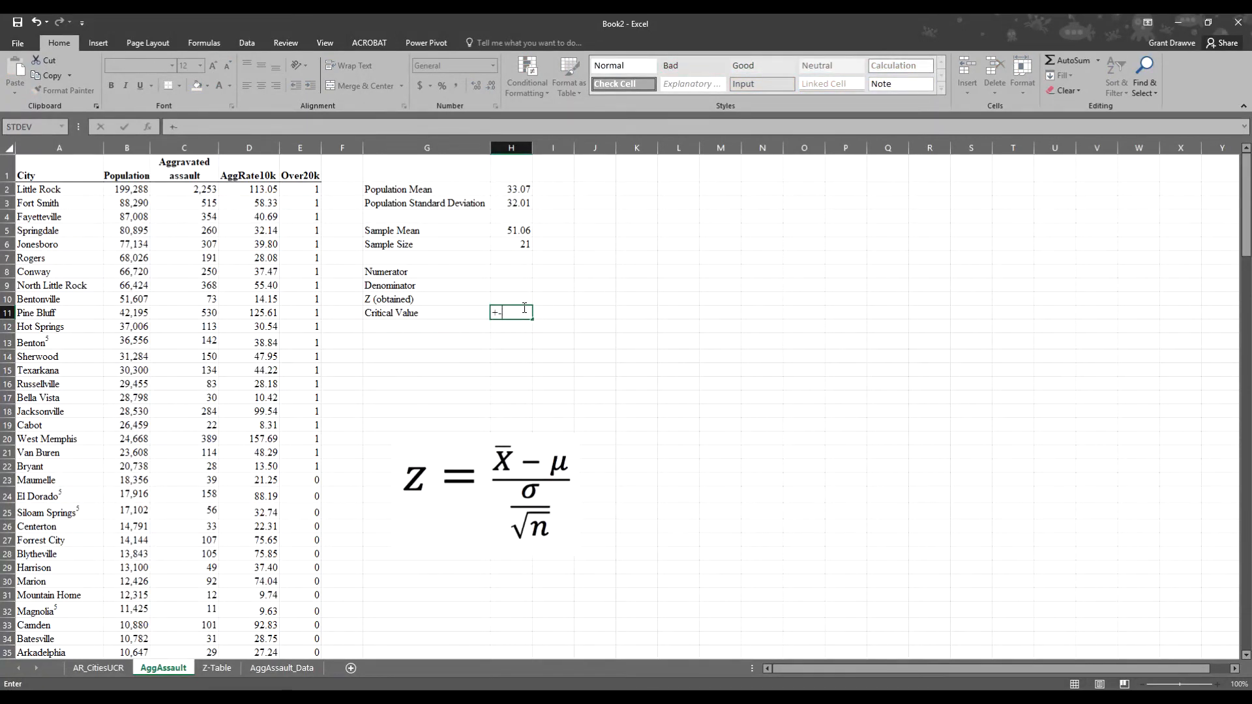
text(1.96)
key(alt+Tab)
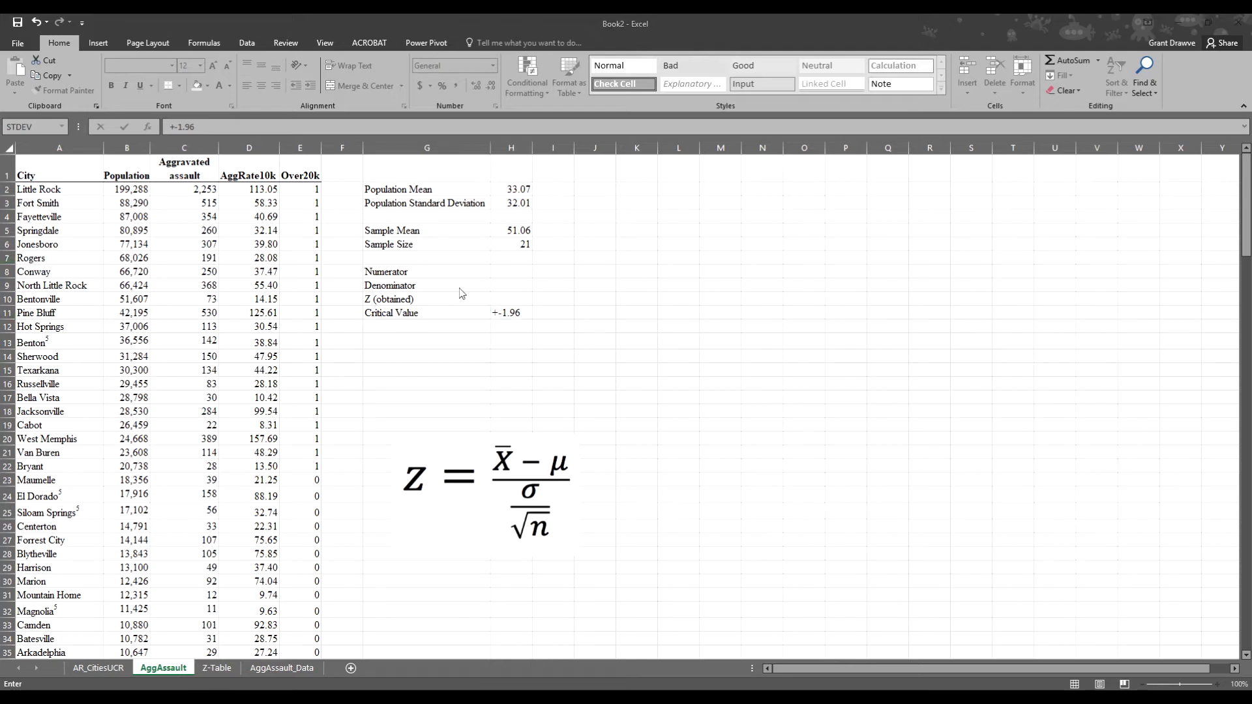
- Enter the numerator formula =(H5-H2) in H8, giving 17.99
click(504, 270)
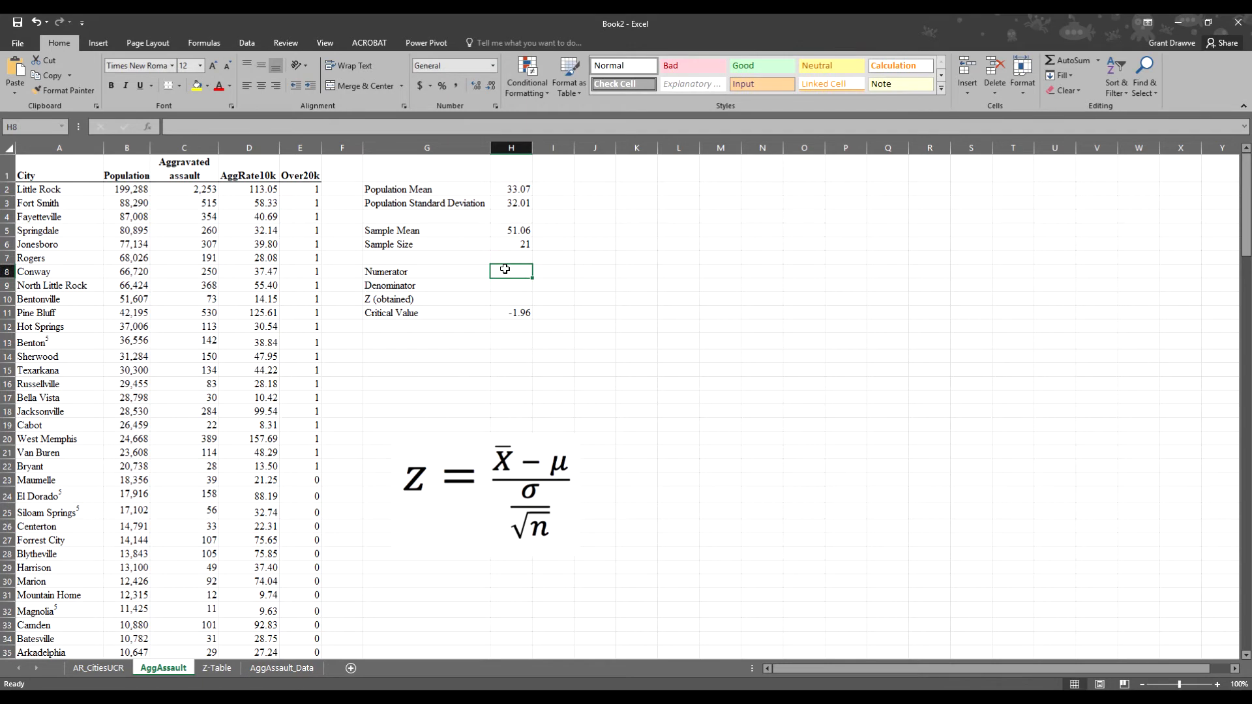
text(=()
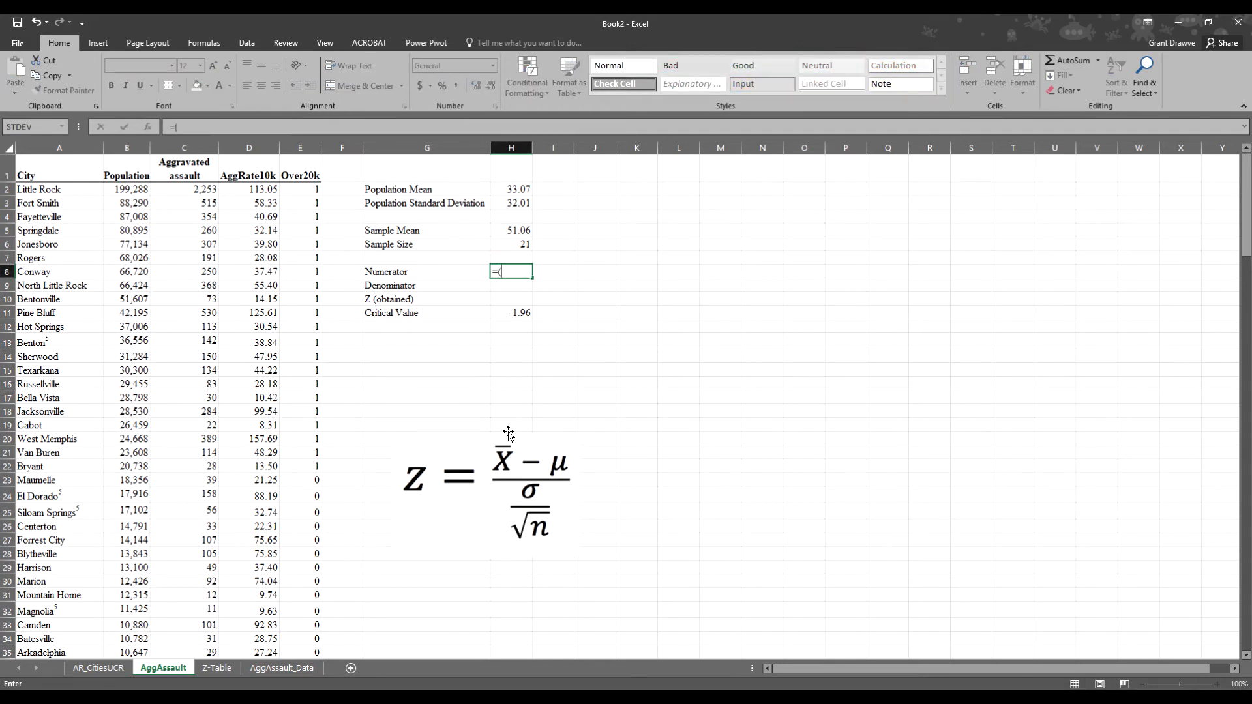
click(515, 230)
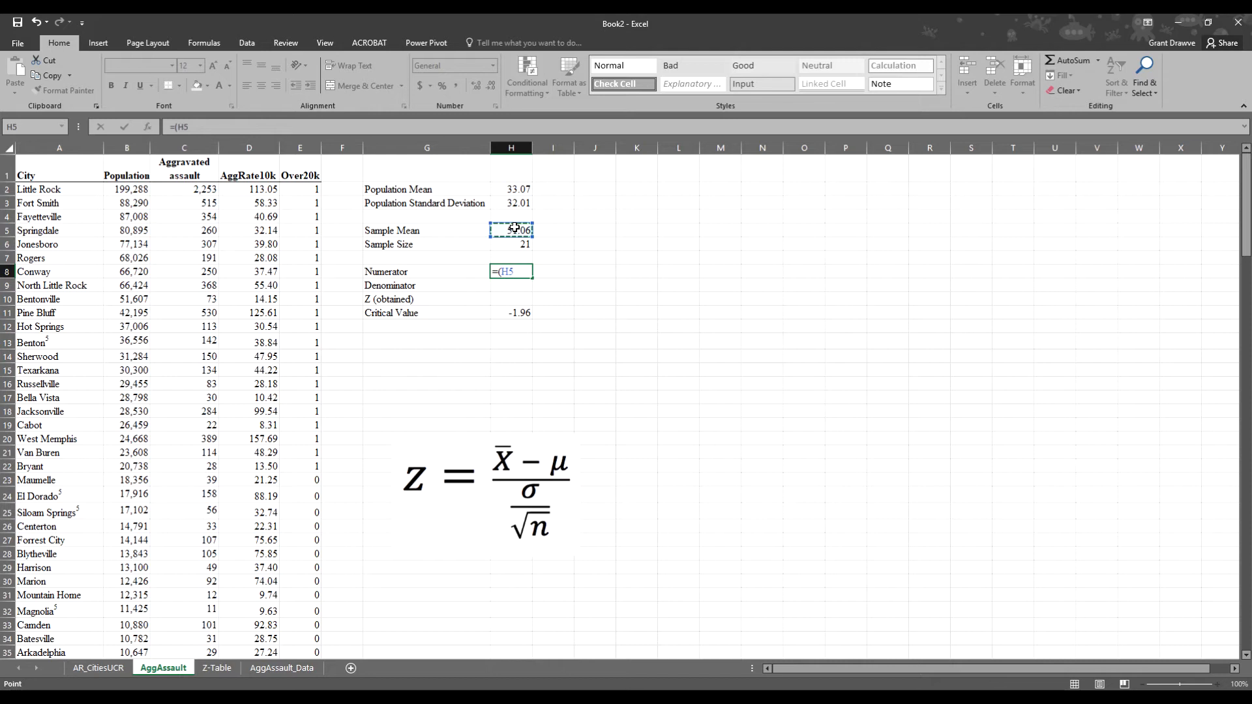
text(-)
click(513, 189)
key(Return)
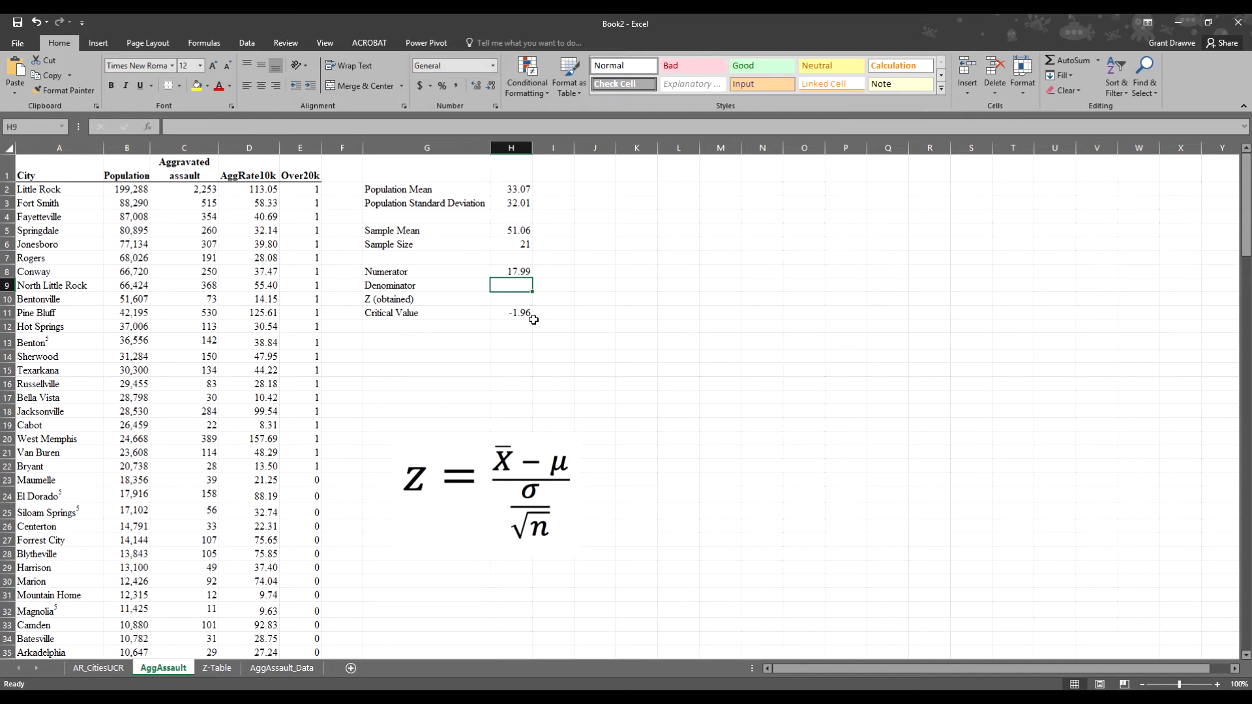
- Enter =H3/SQRT(H6) in H9 and show the denominator as 6.98 with two decimals
text(=)
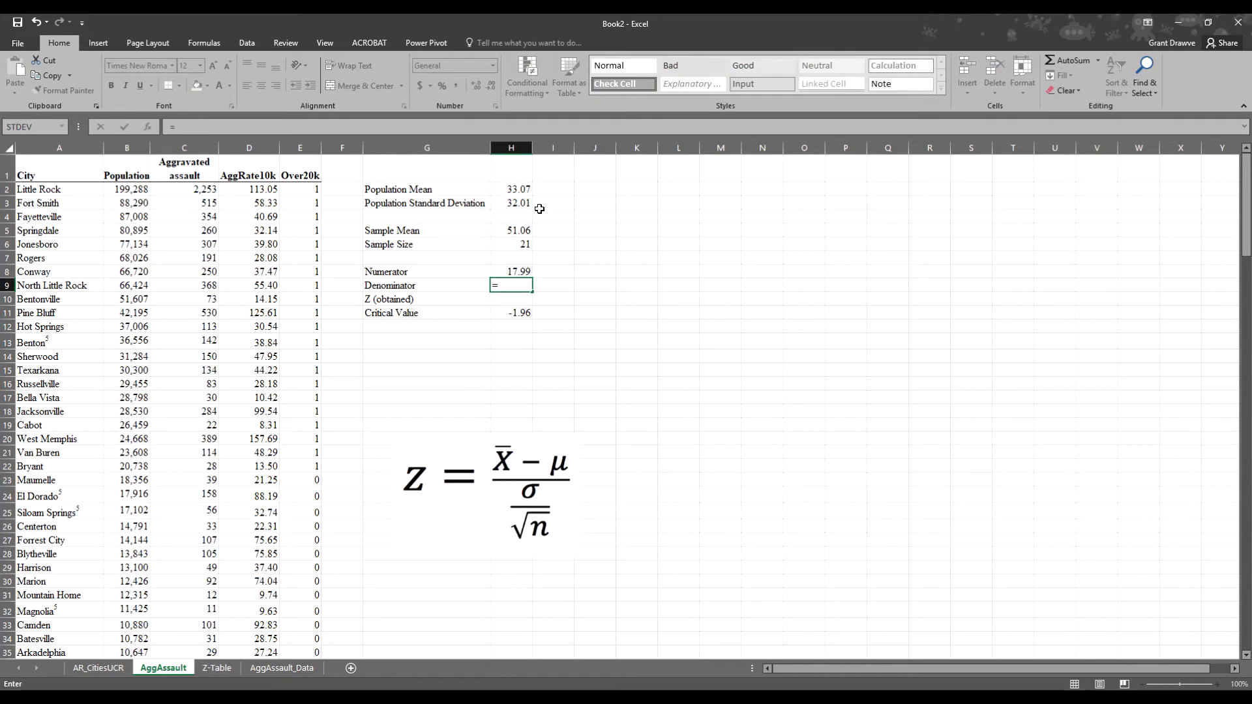
click(516, 204)
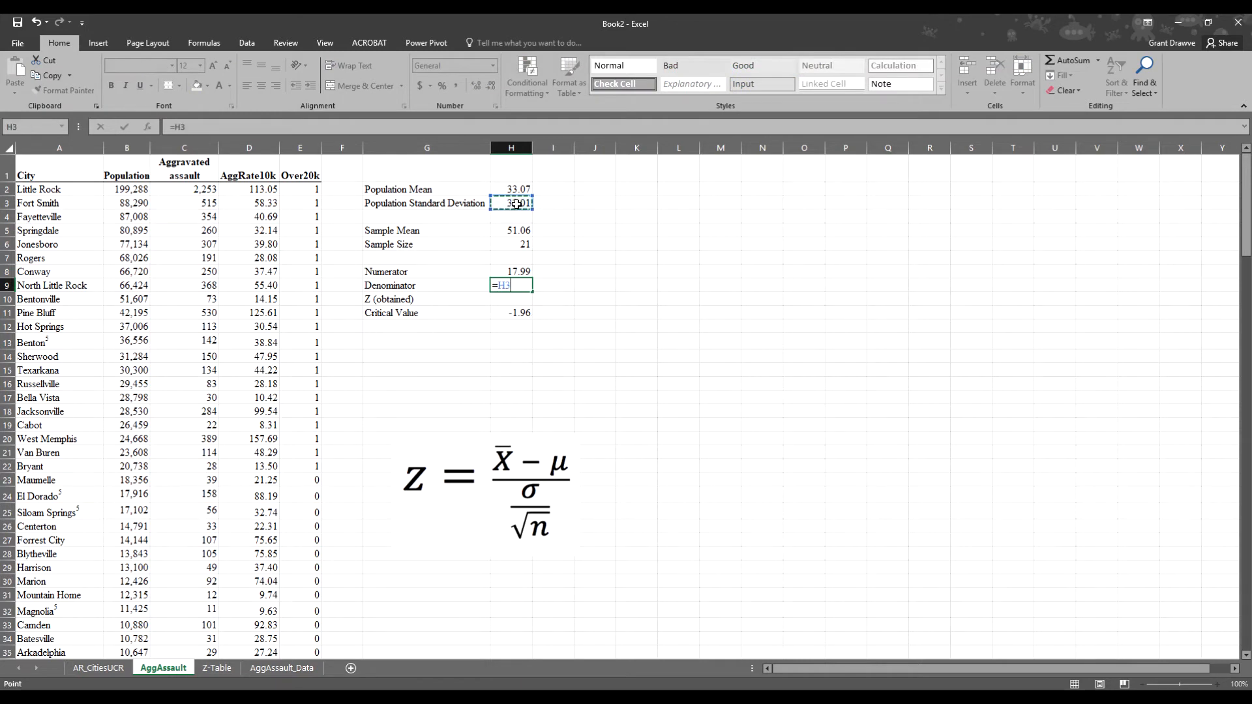
text(/sqrt()
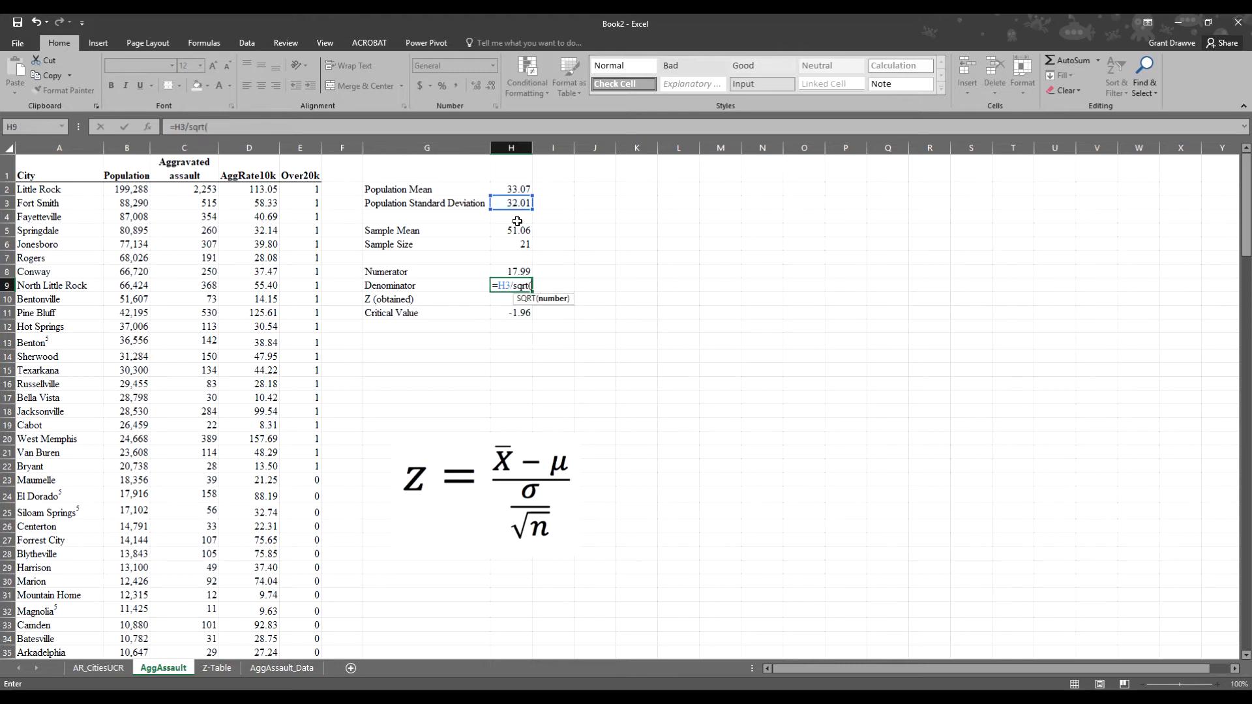
click(506, 249)
text())
key(Return)
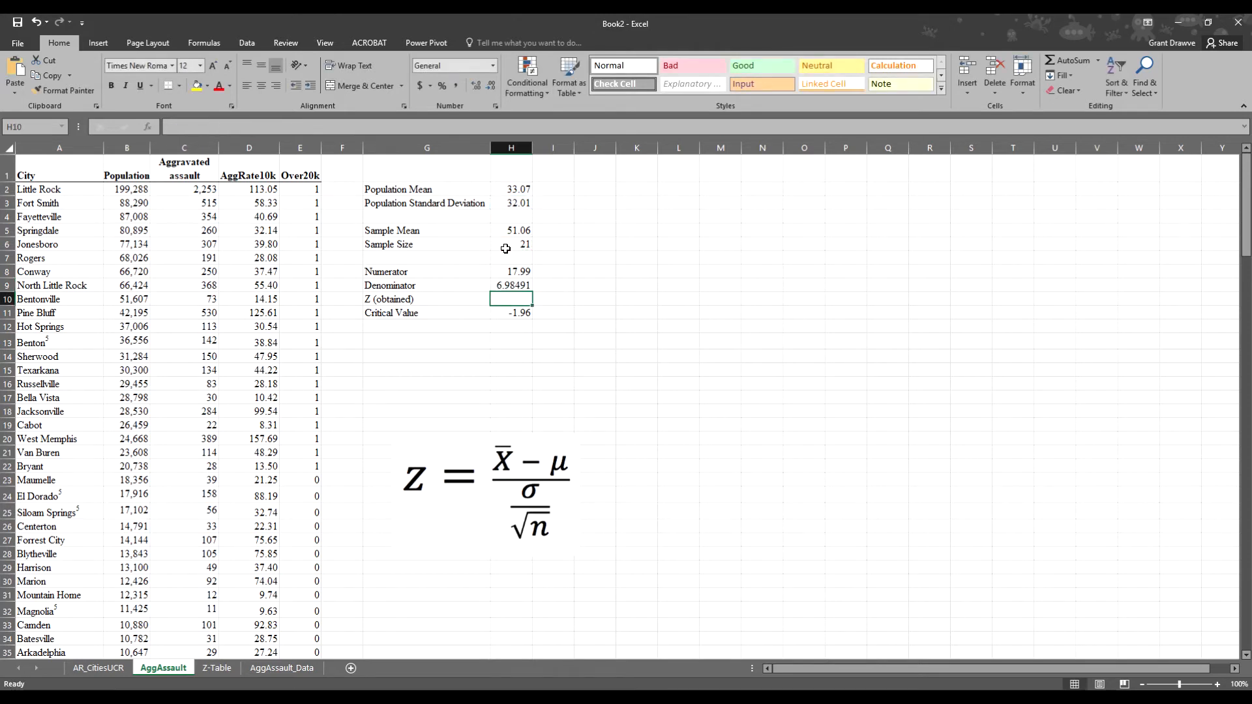
click(512, 285)
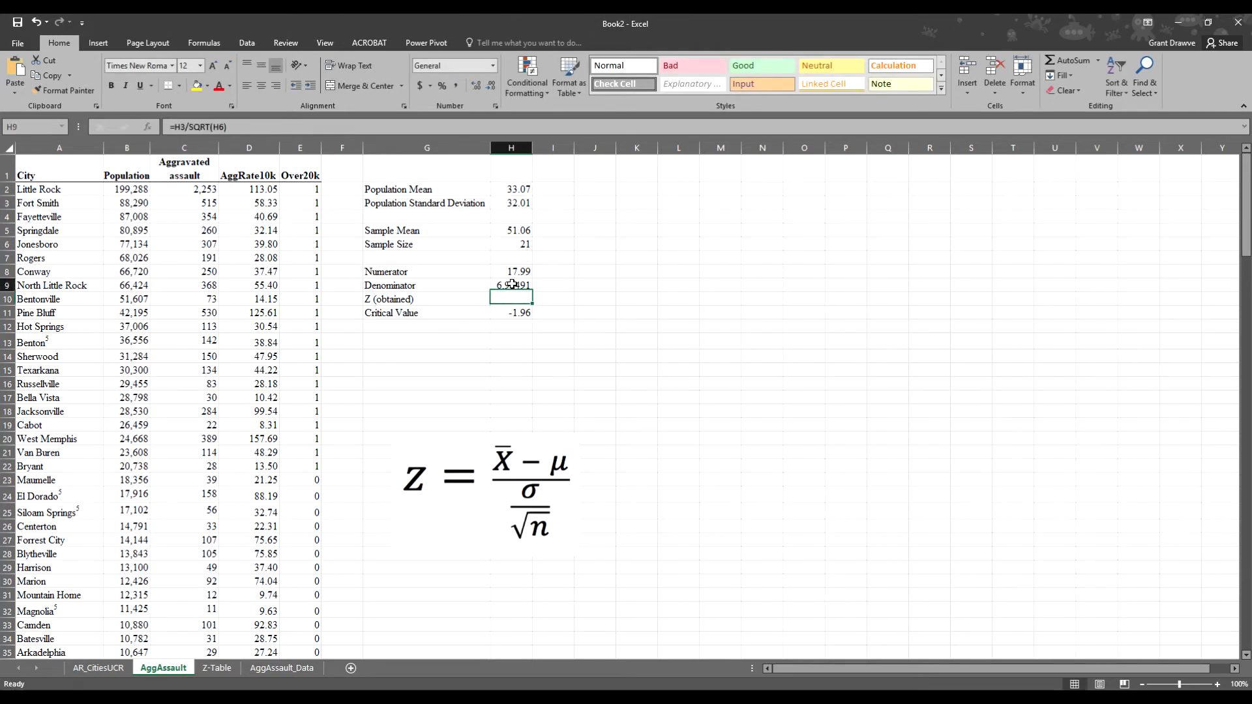
click(491, 86)
click(492, 86)
click(491, 86)
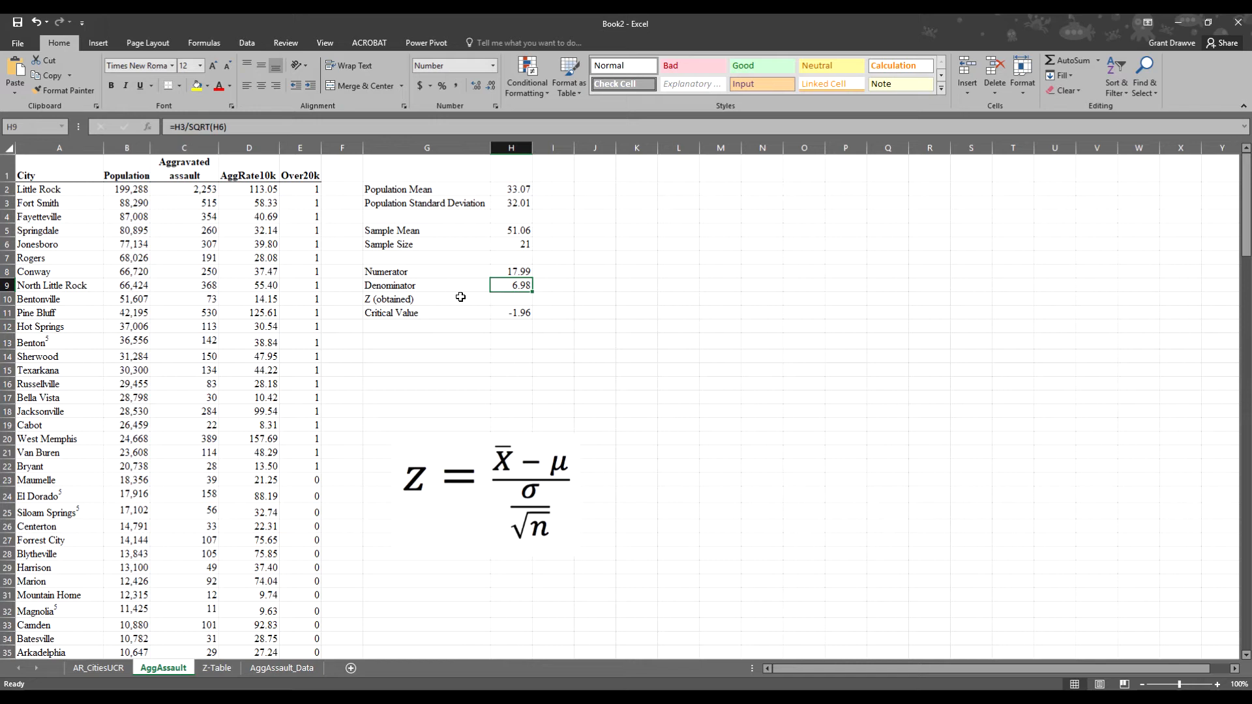
- Enter =H8/H9 in H10 and show Z (obtained) as 2.58 with two decimals
click(516, 301)
text(=)
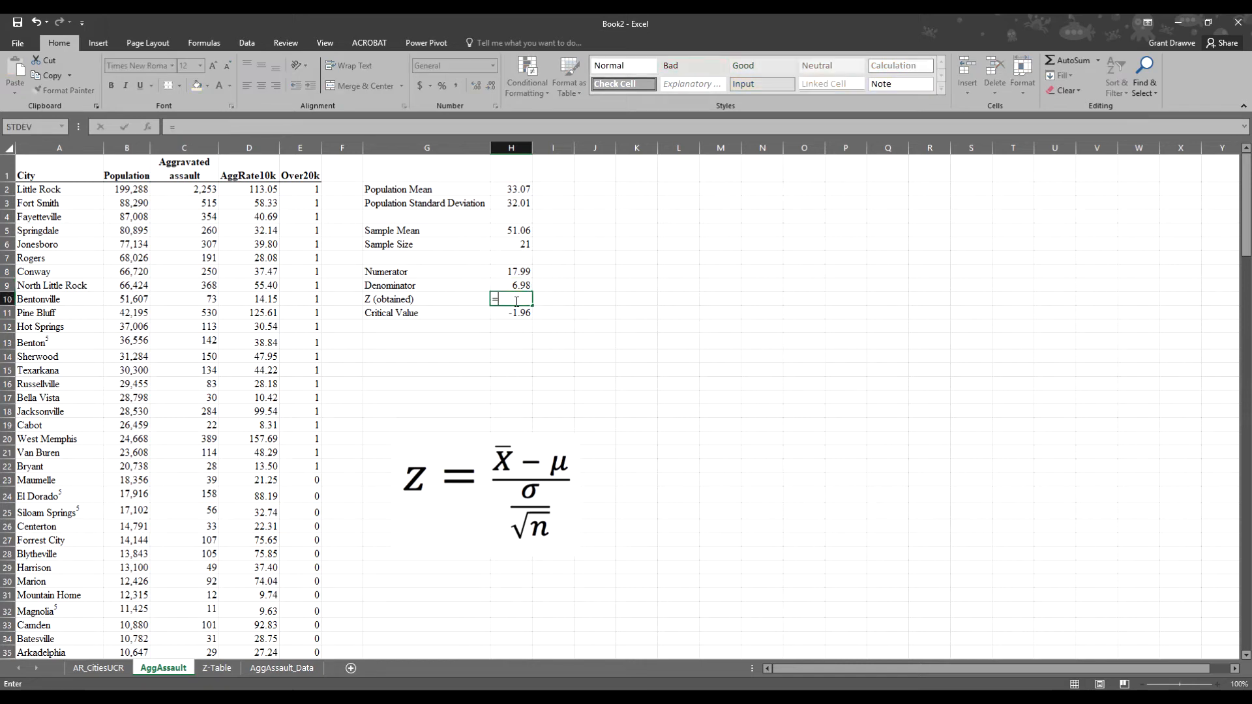
click(517, 271)
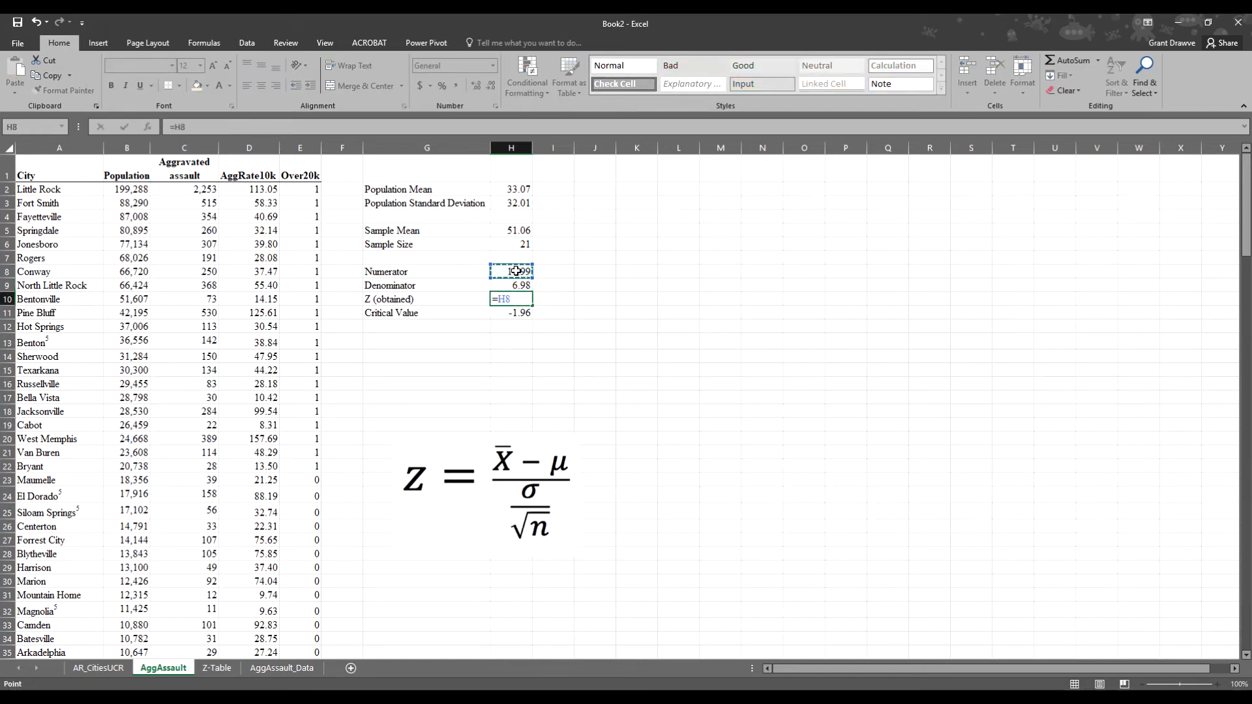
text(/)
click(518, 287)
key(Return)
click(515, 298)
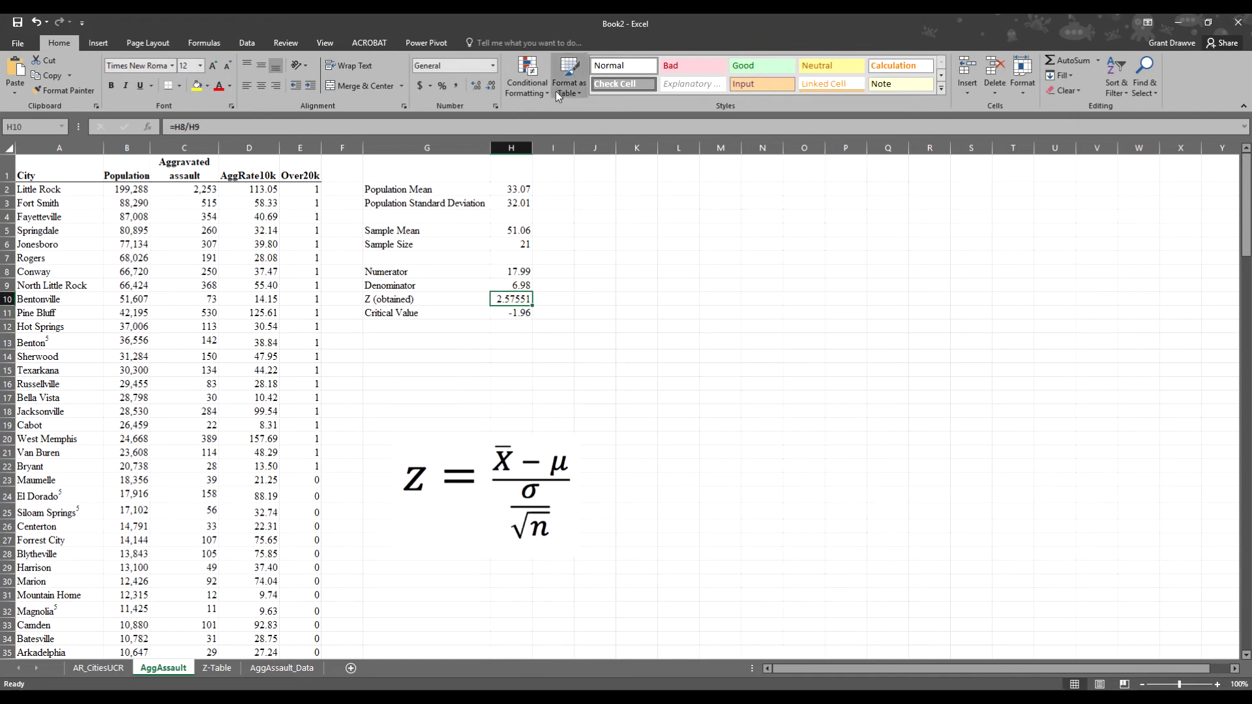
click(491, 91)
click(490, 91)
click(491, 91)
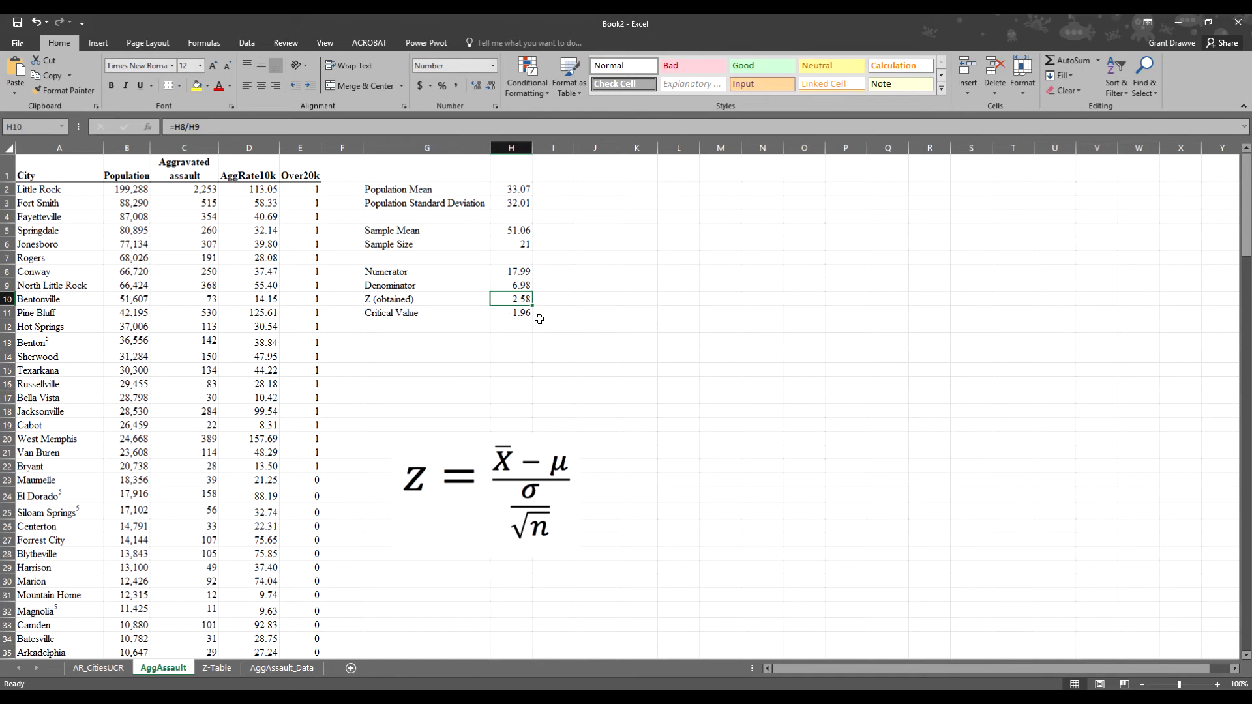
- Strip the =+- prefix from H11 so the critical value is a plain 1.96
click(505, 312)
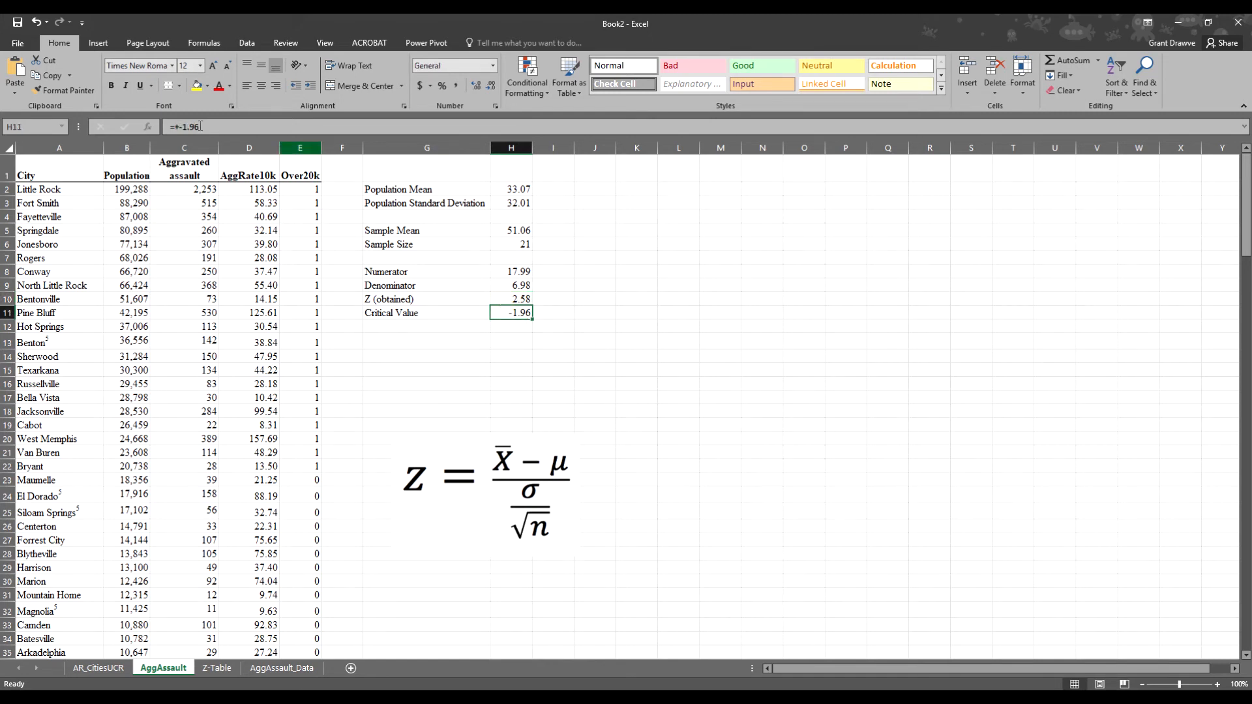
click(179, 127)
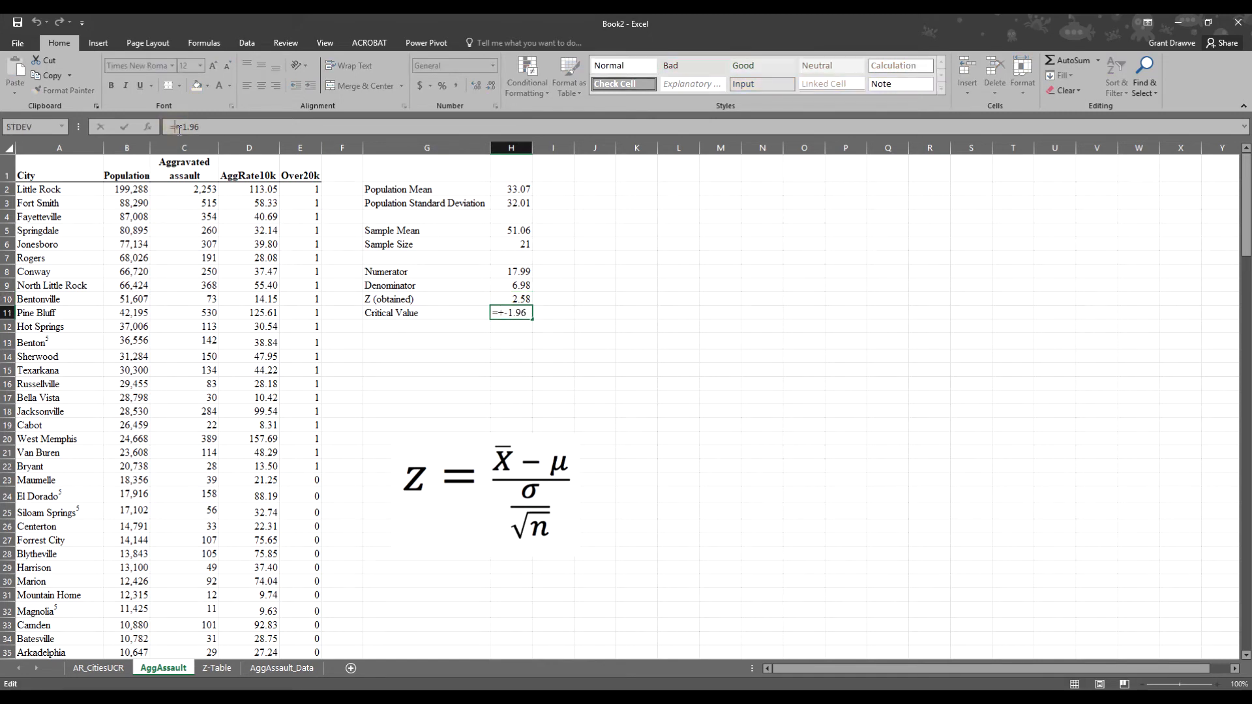
click(511, 355)
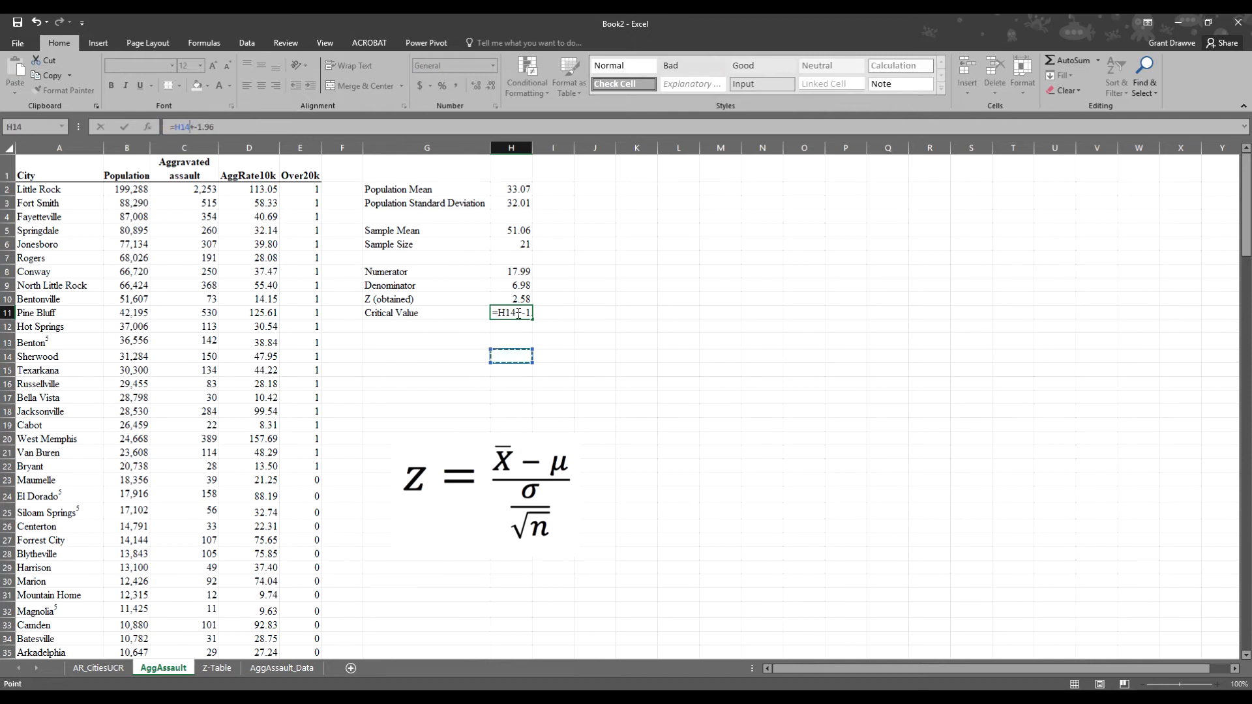
key(BackSpace)
key(BackSpace)
key(BackSpace)
key(Return)
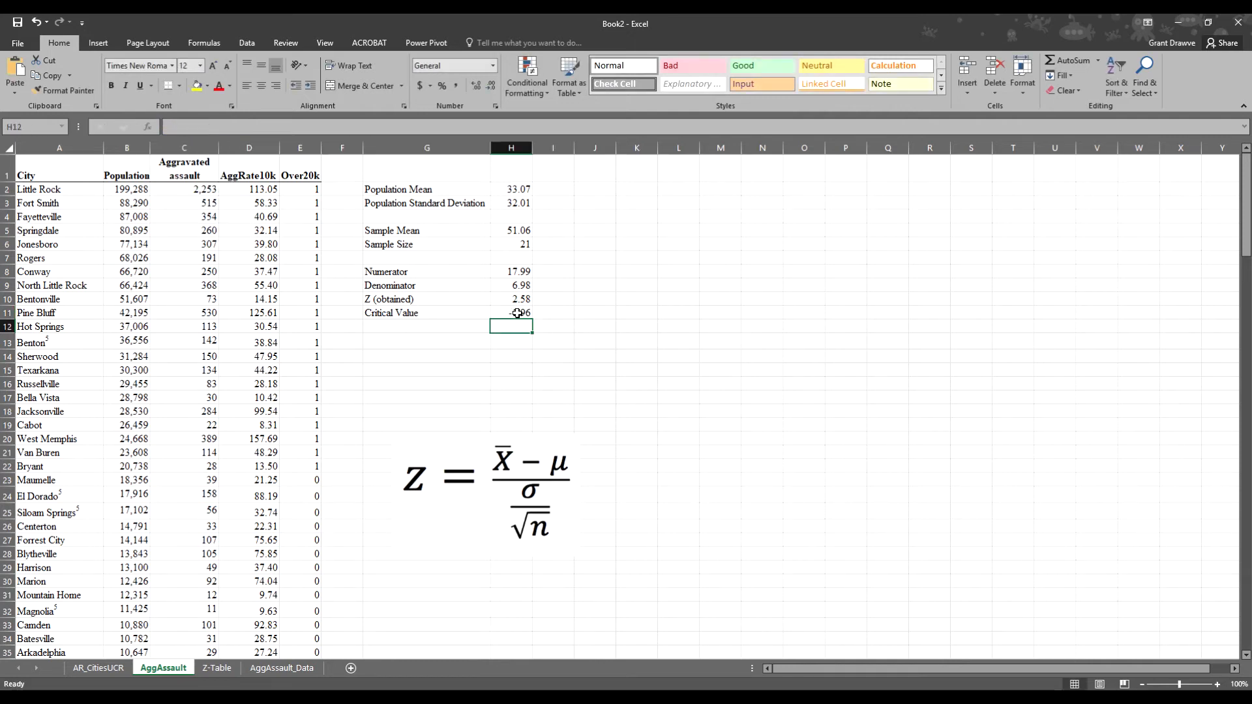
click(515, 313)
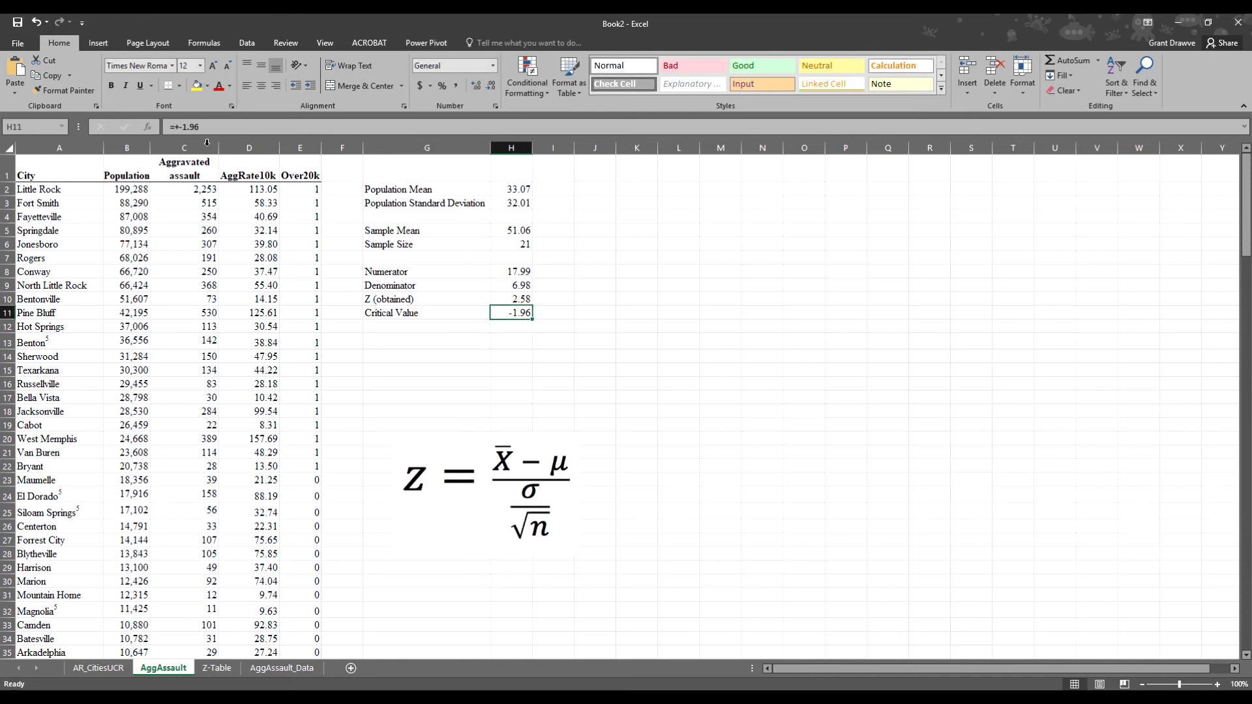
click(176, 128)
key(BackSpace)
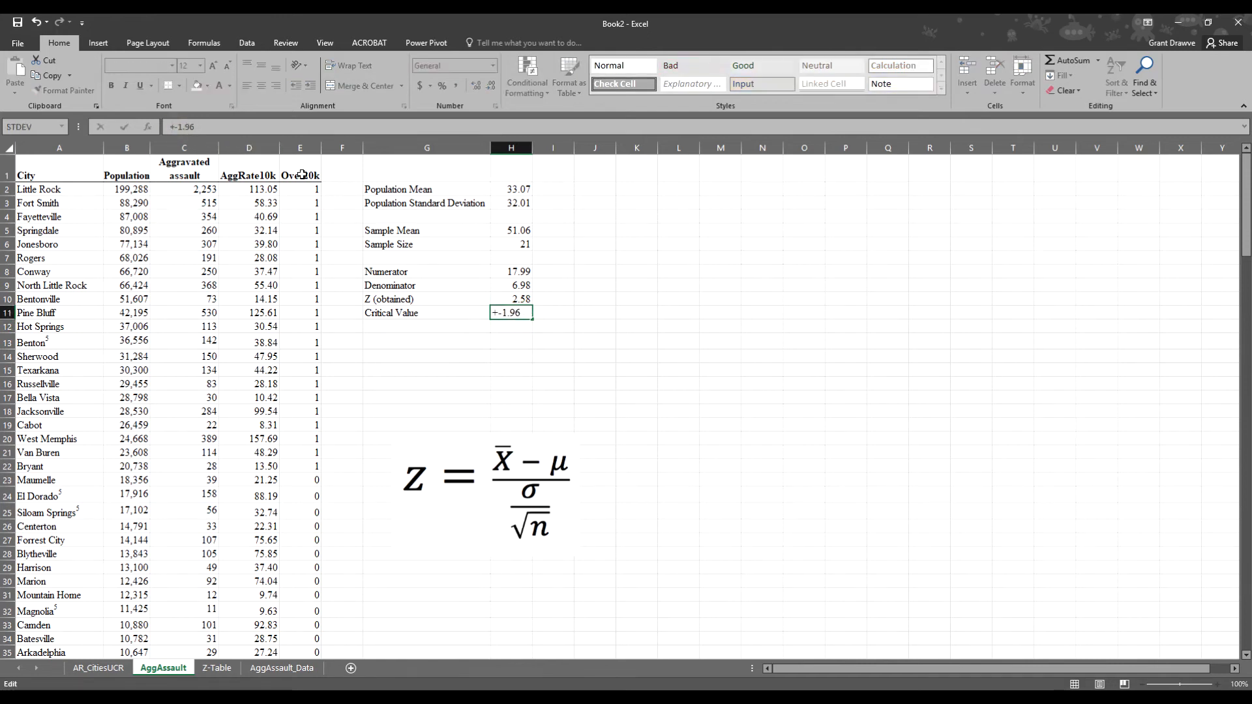
click(308, 128)
key(Return)
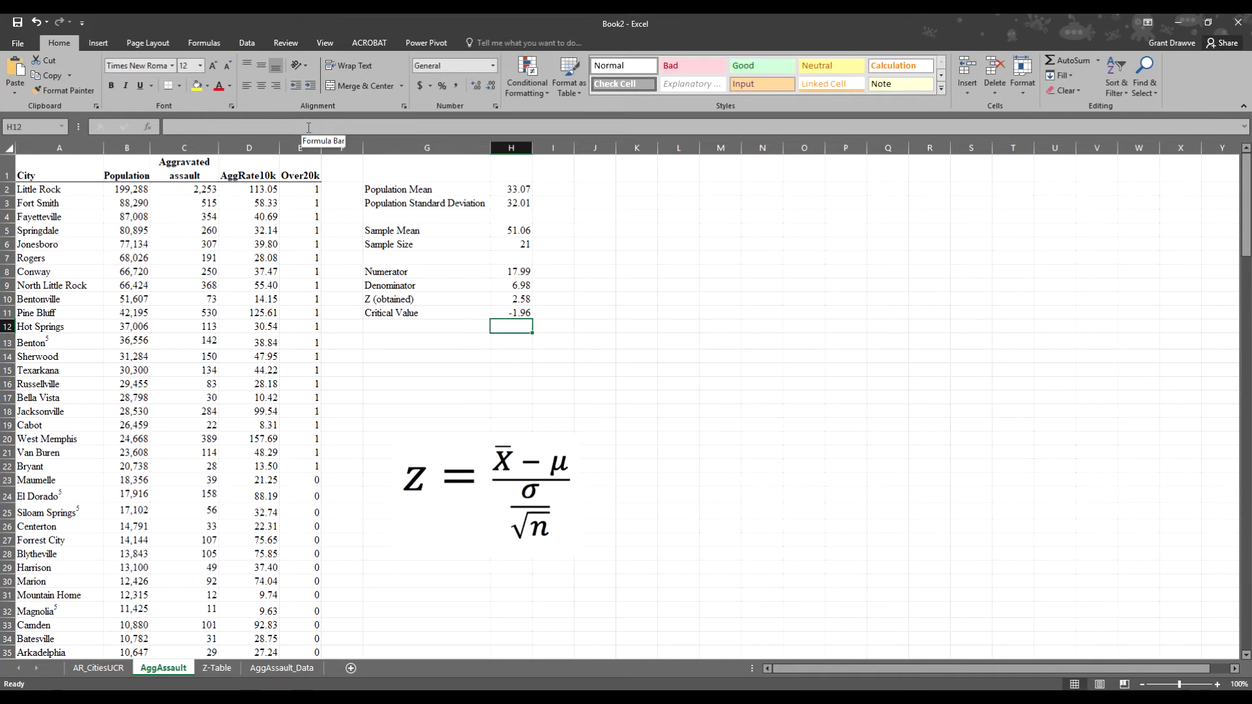
click(502, 306)
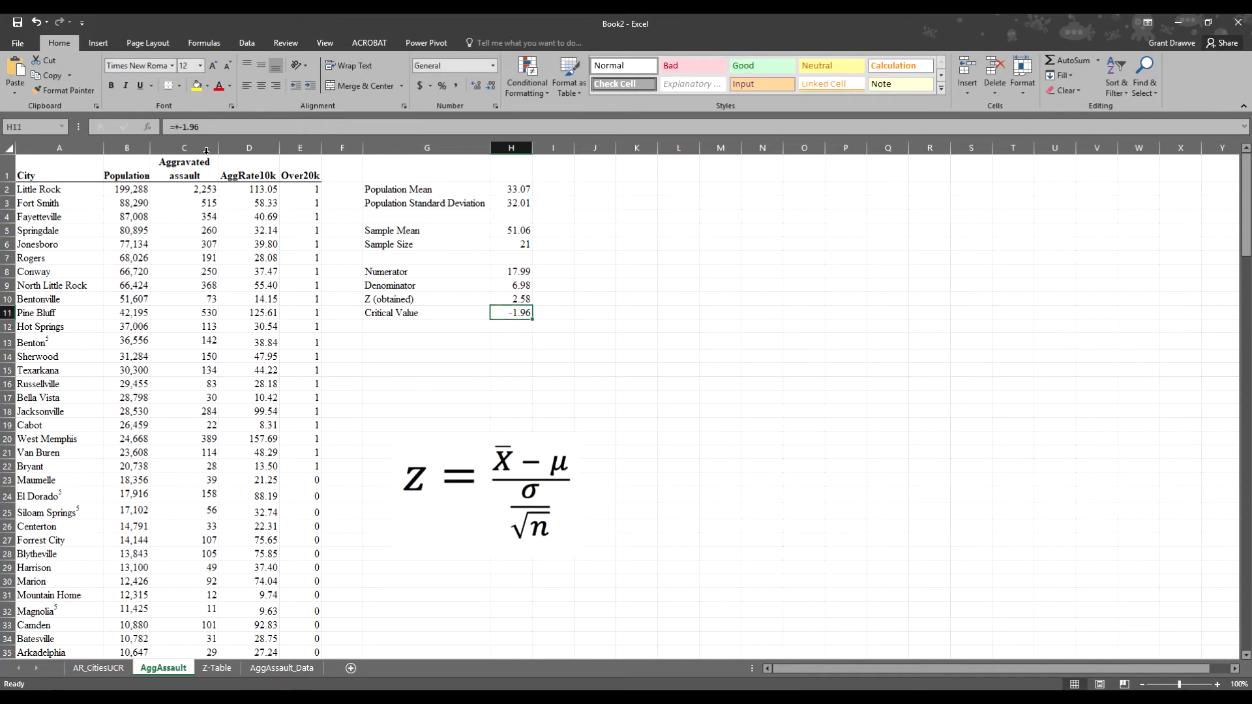
drag(182, 127, 166, 127)
key(BackSpace)
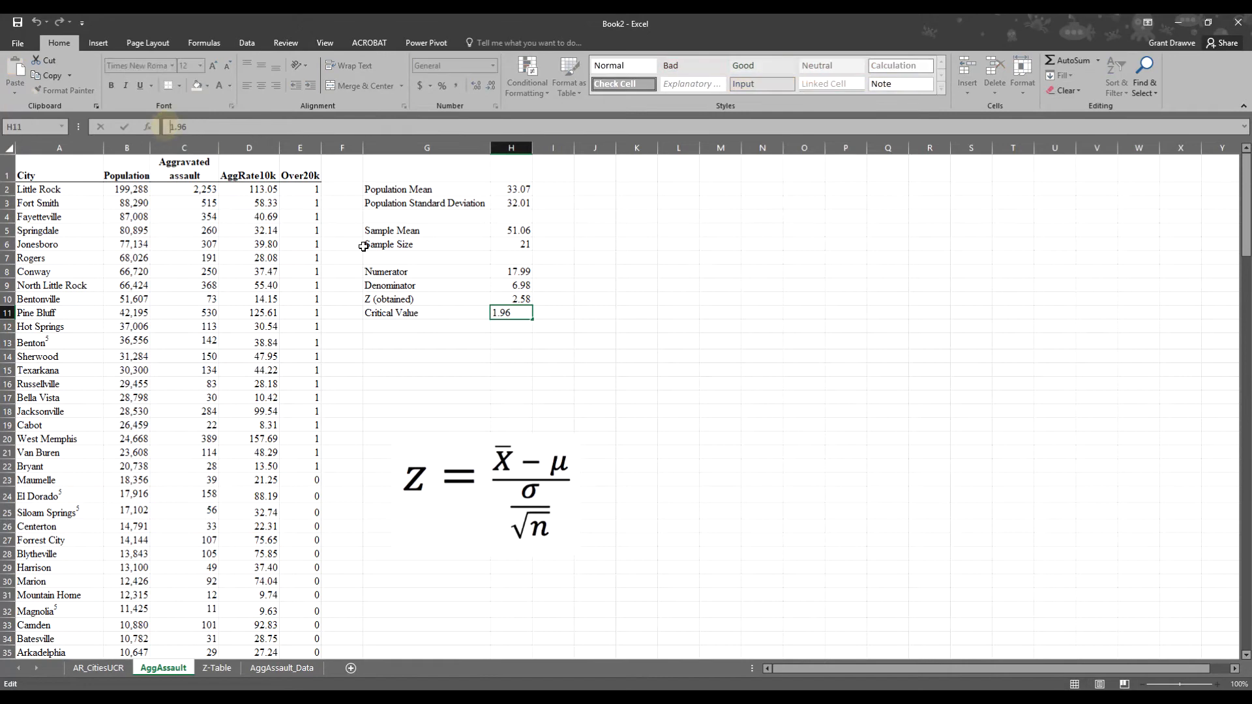
- Change the G11 label to 'Critical Value (Plus or minus)'
click(449, 316)
double_click(448, 316)
text(()
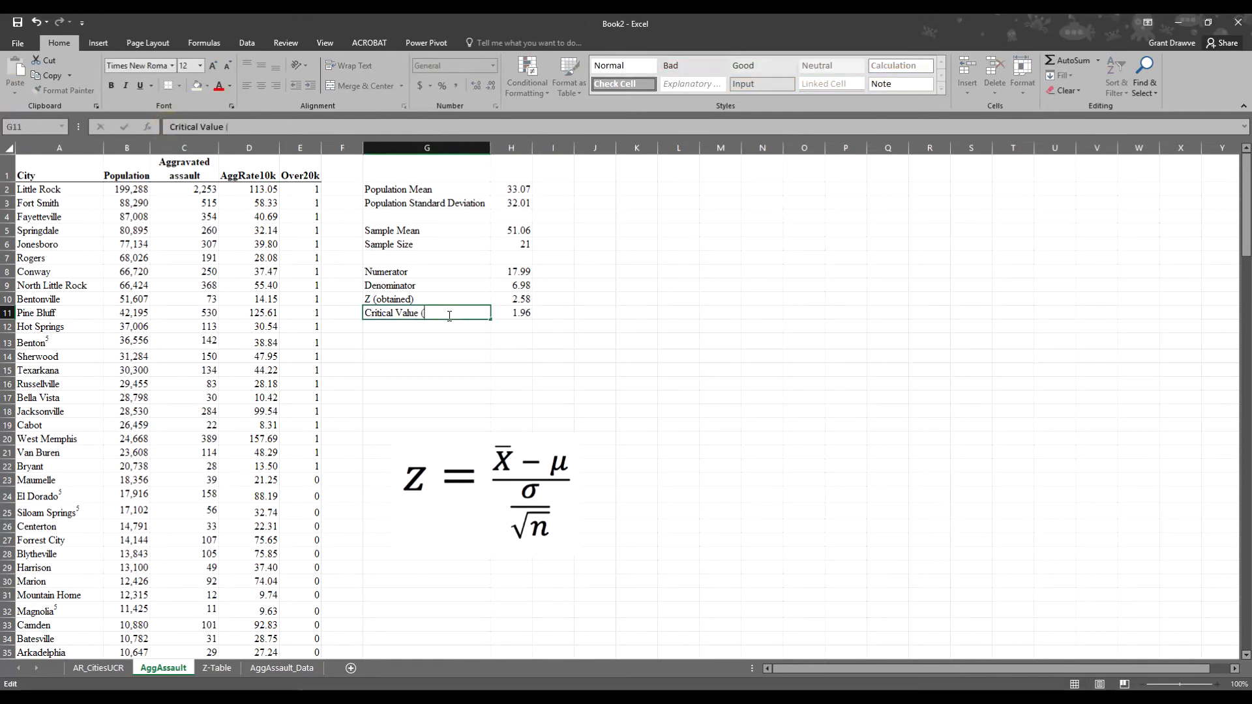
text(Plus or minus))
key(Return)
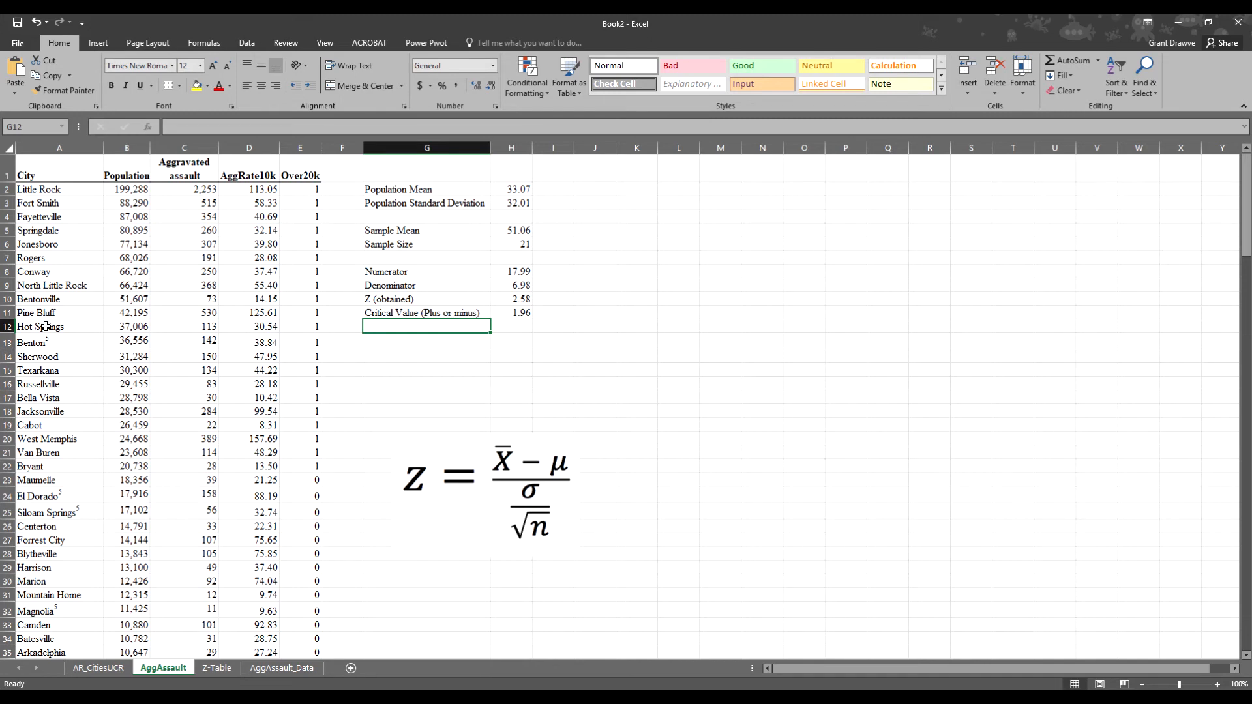
- Return to the Excel workbook and bring up the Data ribbon commands
key(alt+Tab)
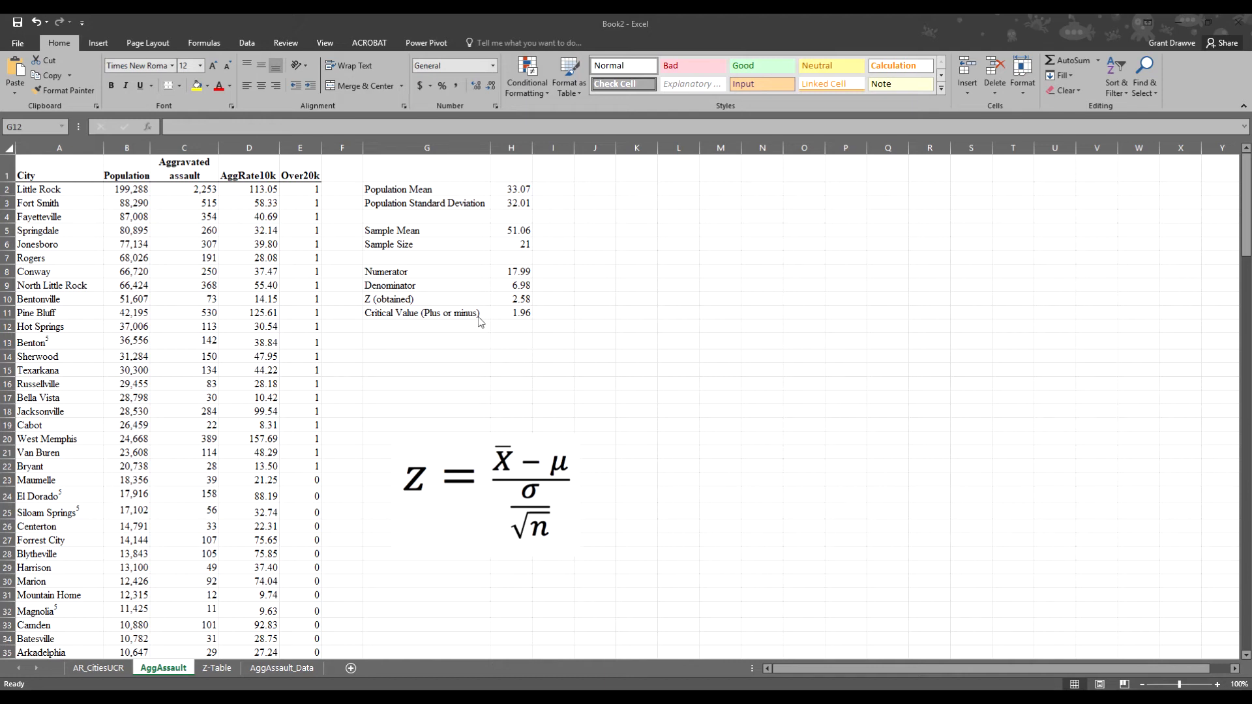
click(245, 43)
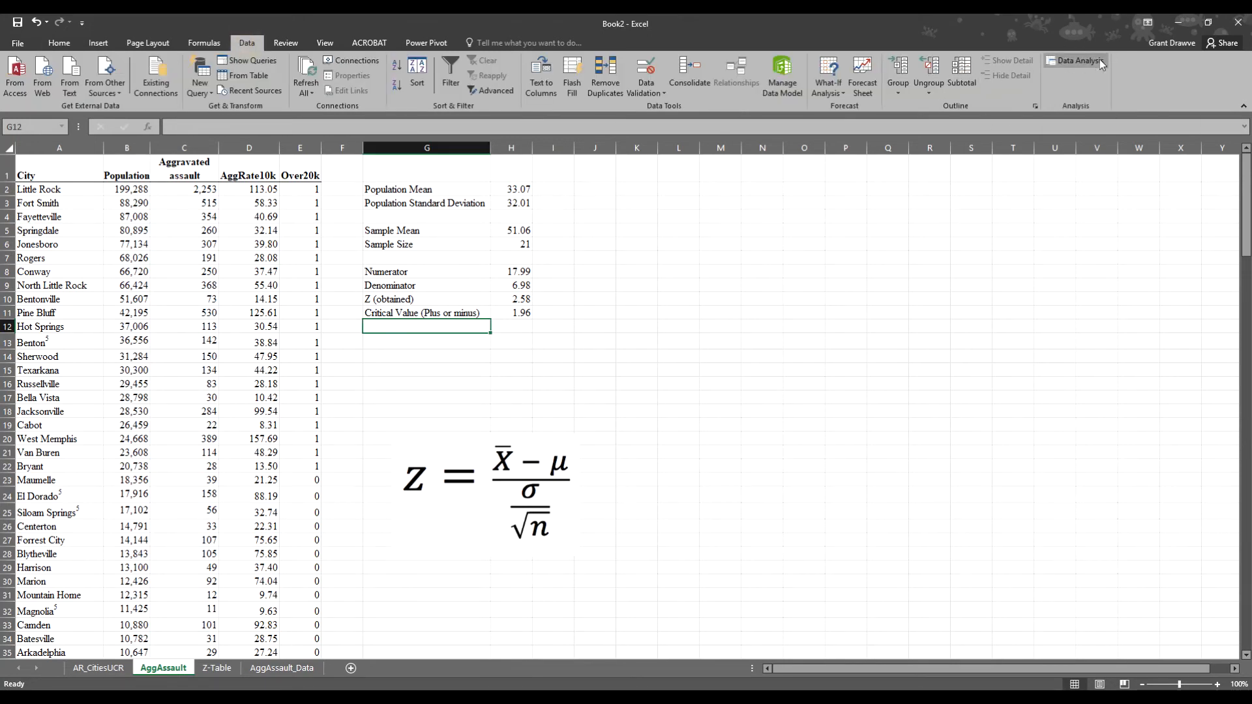
click(1097, 61)
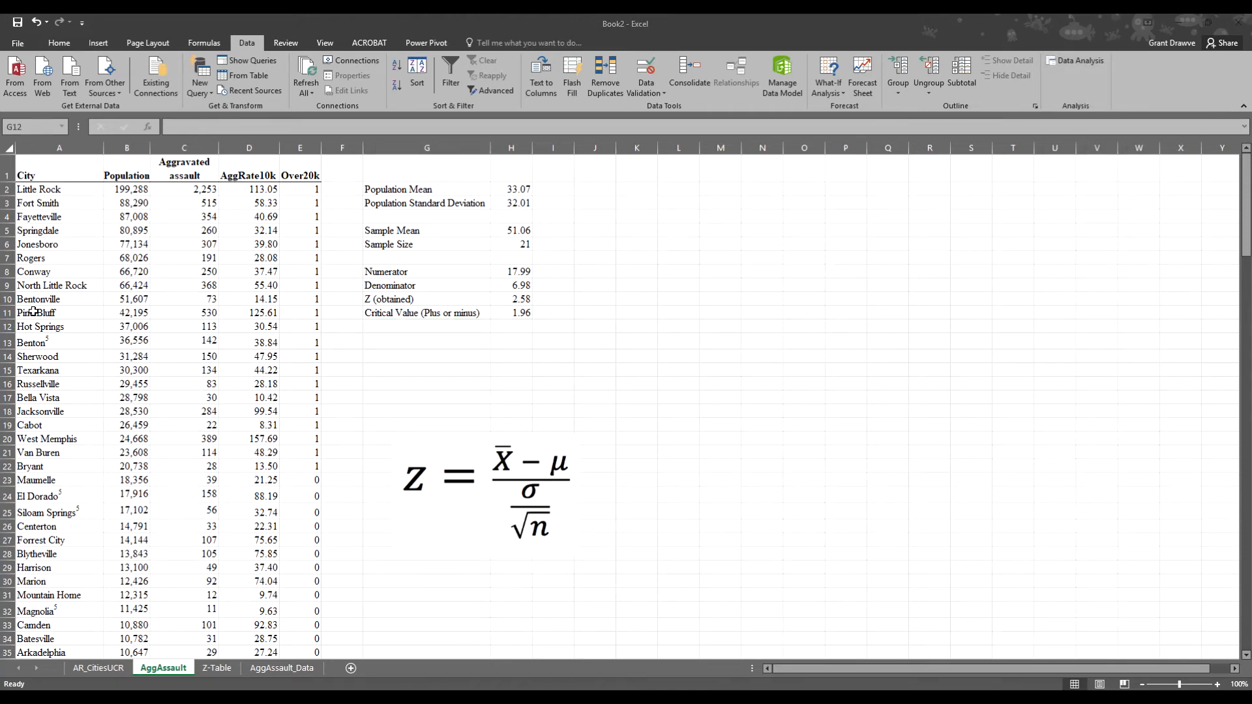
click(1062, 63)
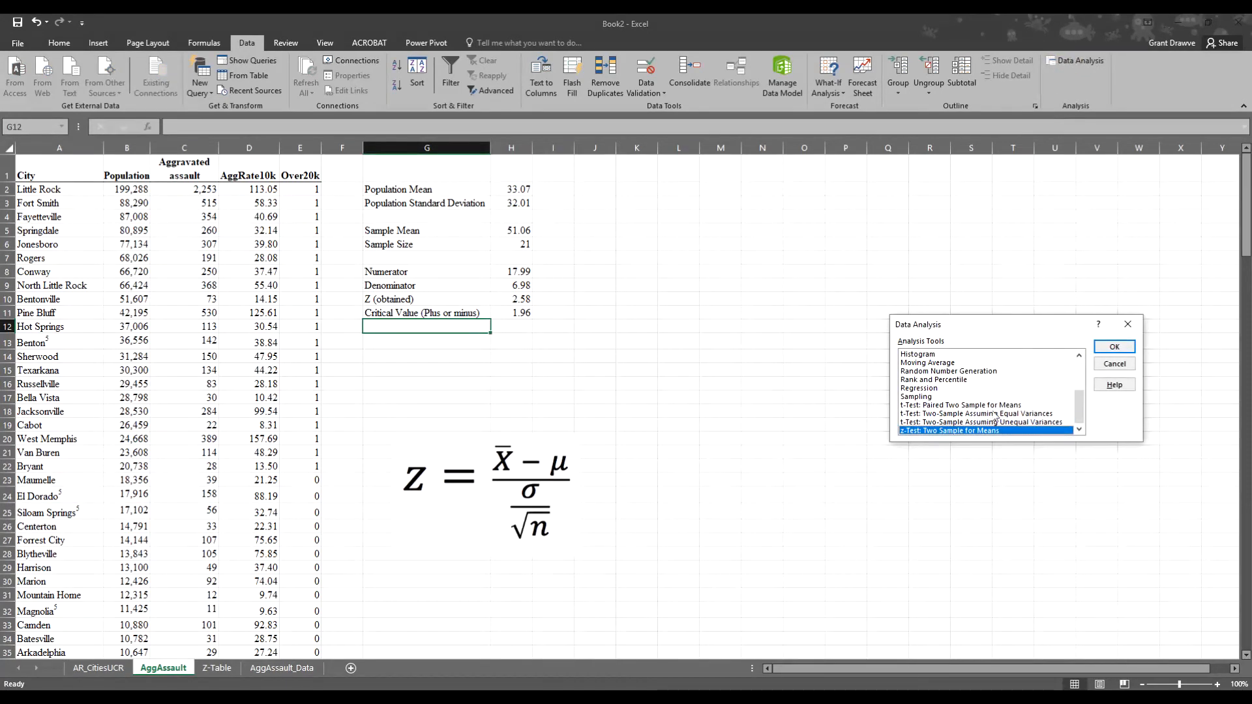
drag(1080, 405, 1091, 441)
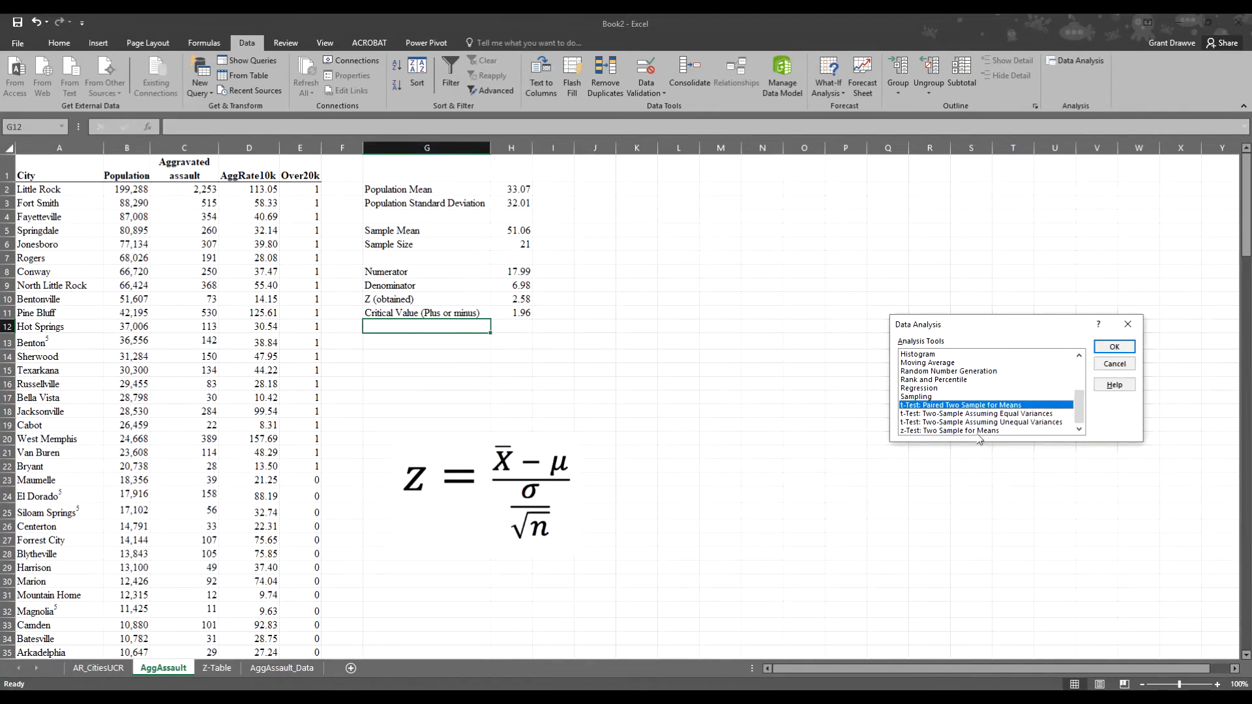
click(1128, 324)
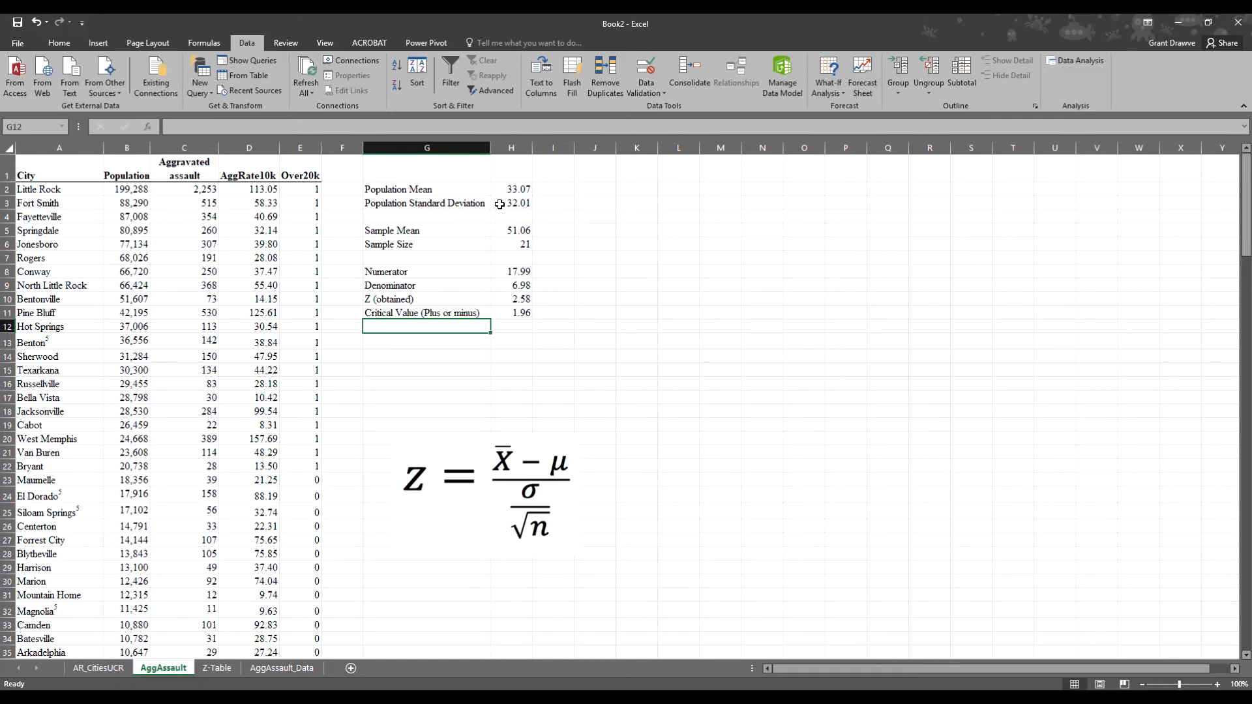
- Enter =32.01*32.01 in I3 to get the squared standard deviation 1024.64
click(553, 204)
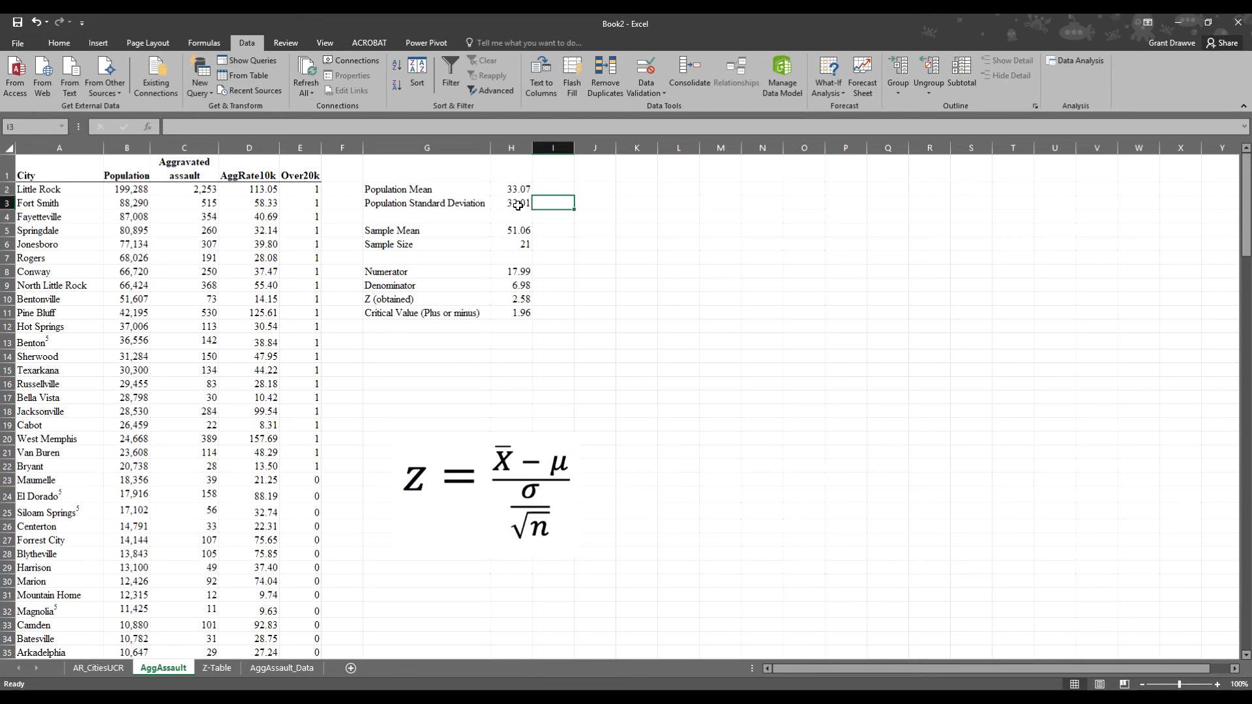
text(=)
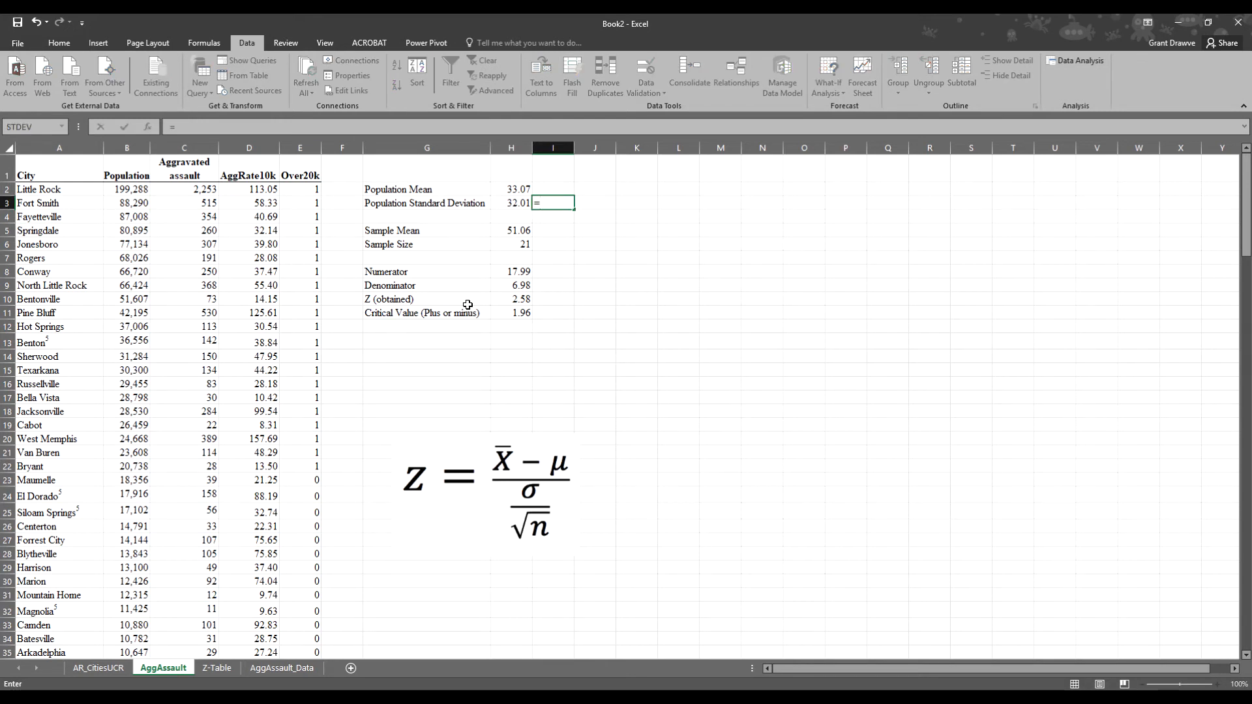
text(32.01*32.01)
key(Return)
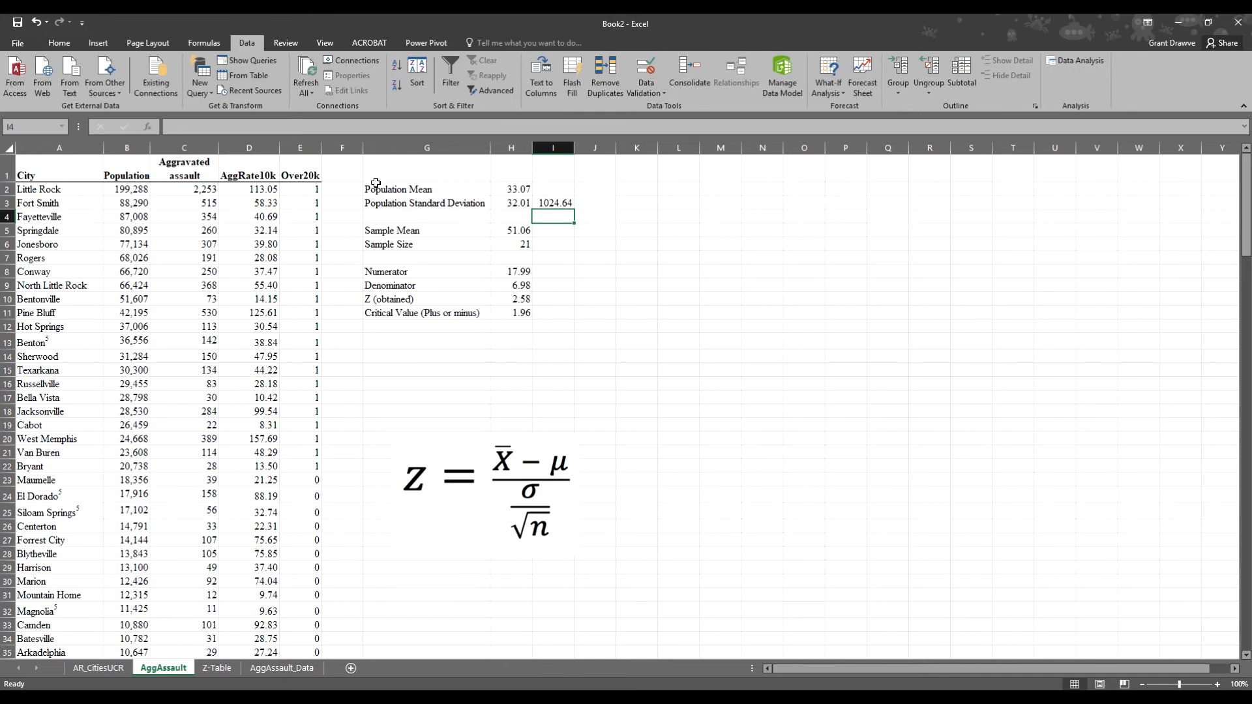
- Add the column header PopMean in F1
click(343, 176)
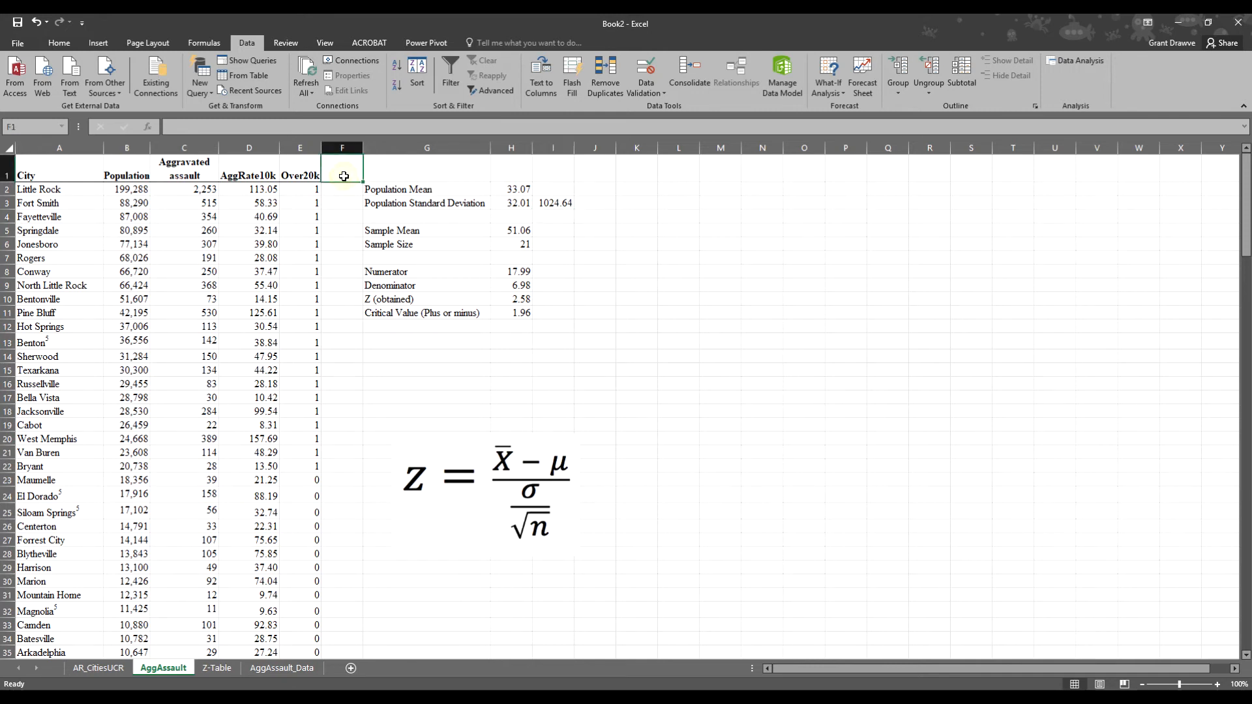
text(PopMean)
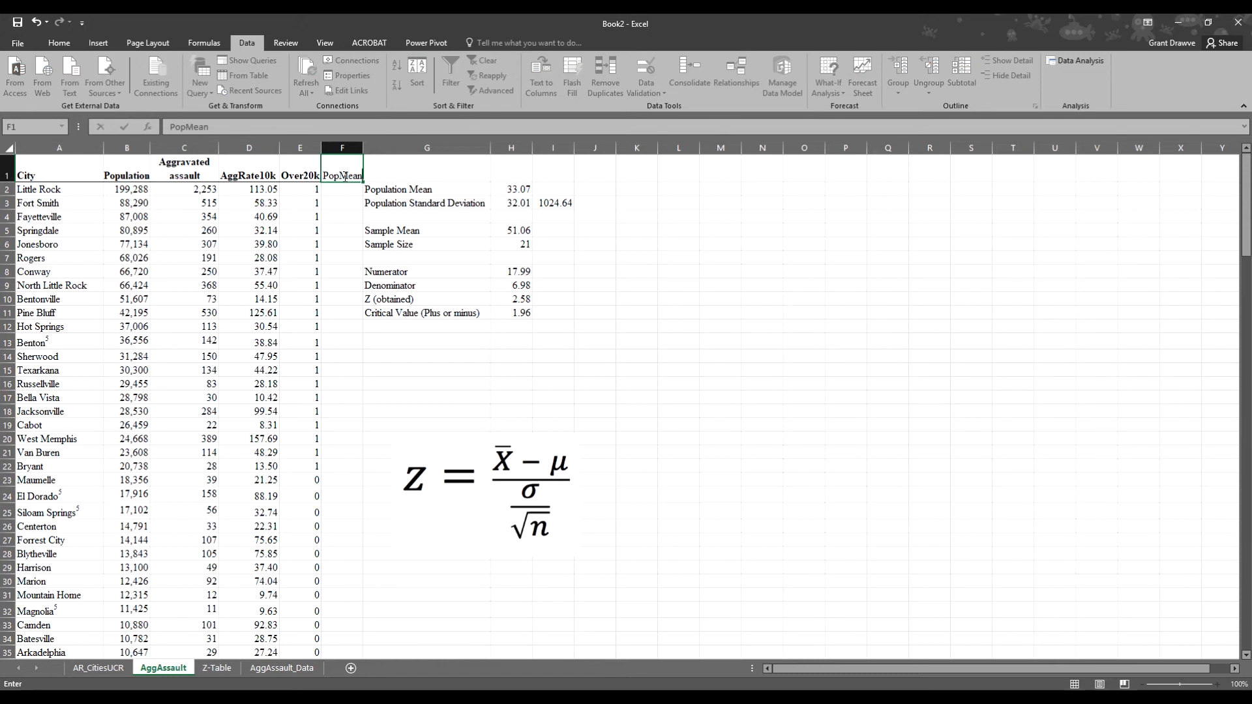
key(Return)
- Enter =H2 in F2 and fill the 33.07 population mean down to F22
text(=H2)
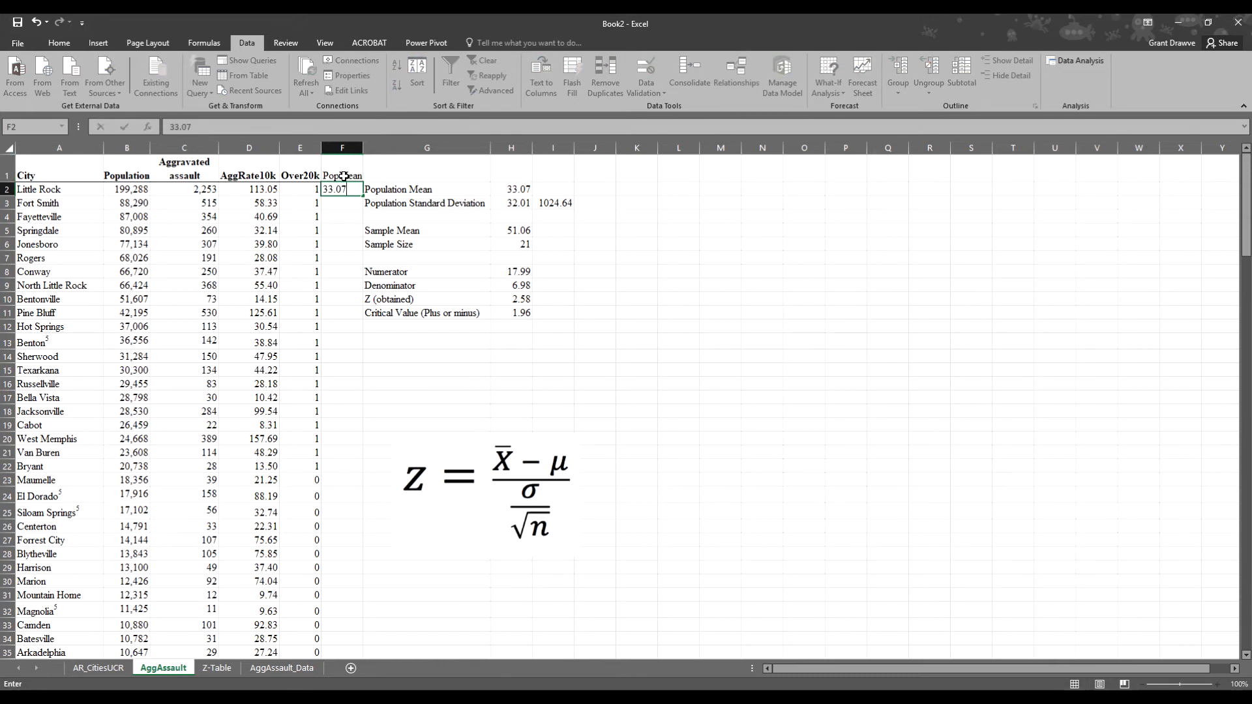
key(Return)
click(355, 189)
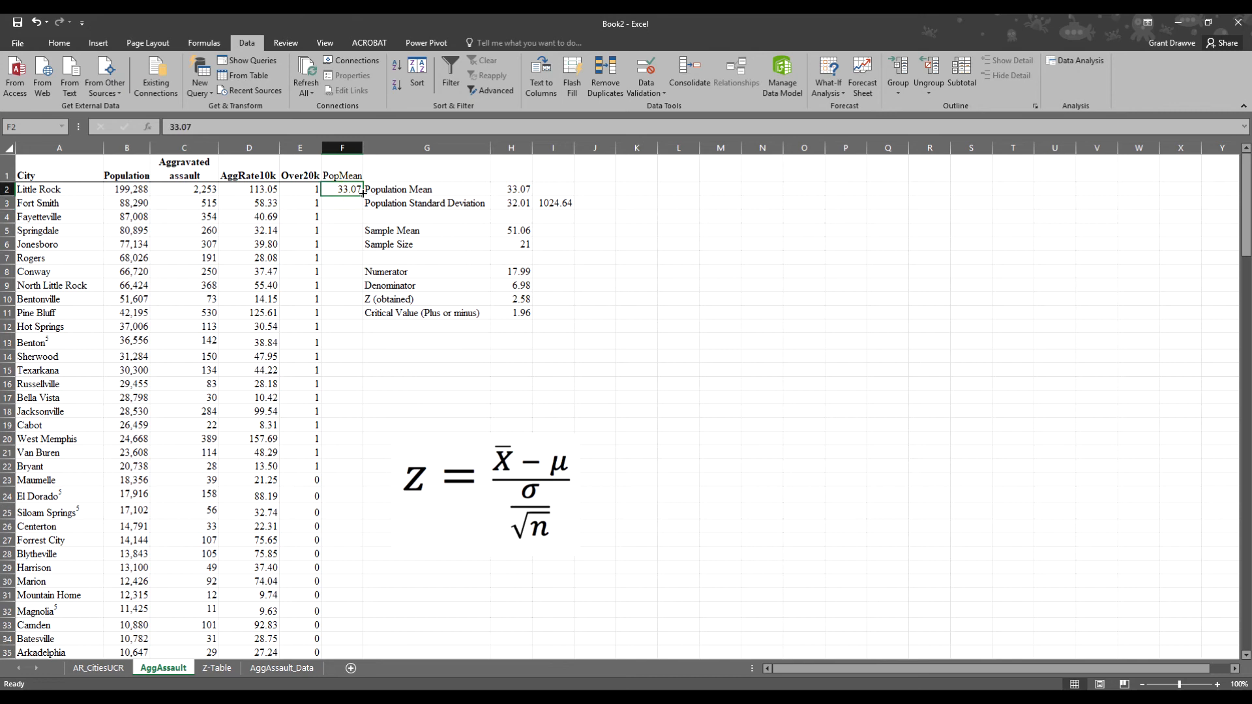
drag(364, 196, 346, 475)
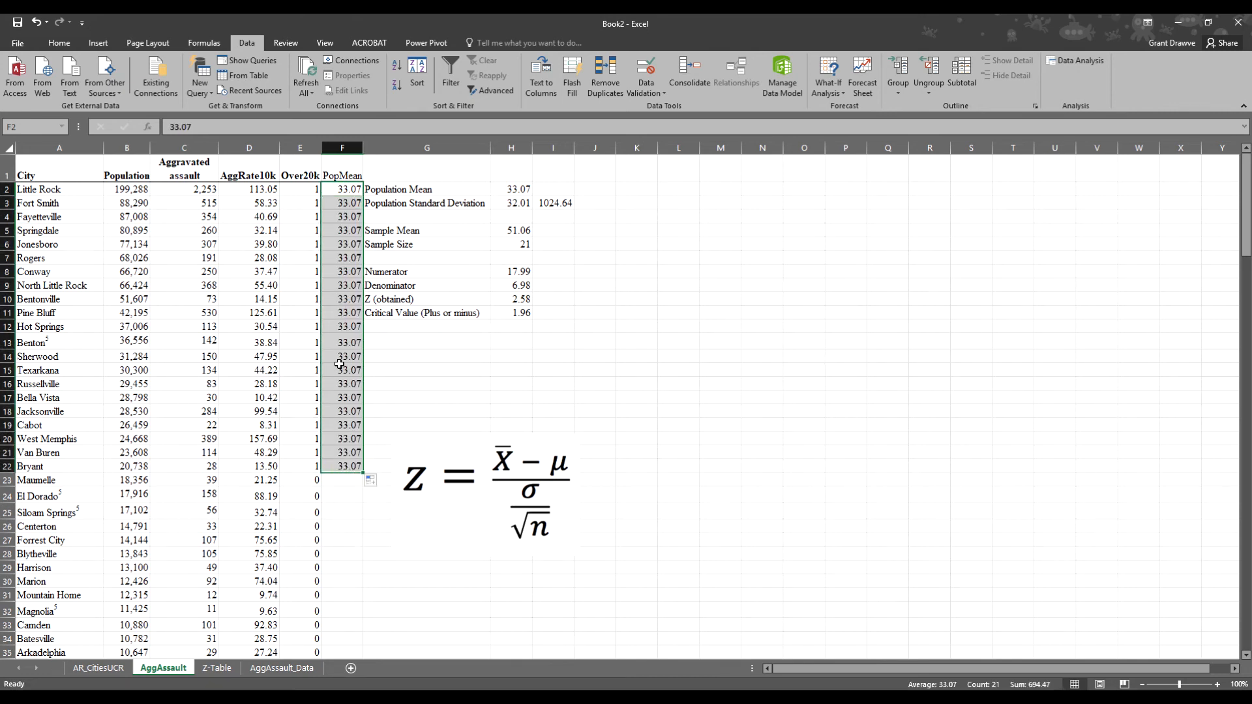
click(649, 282)
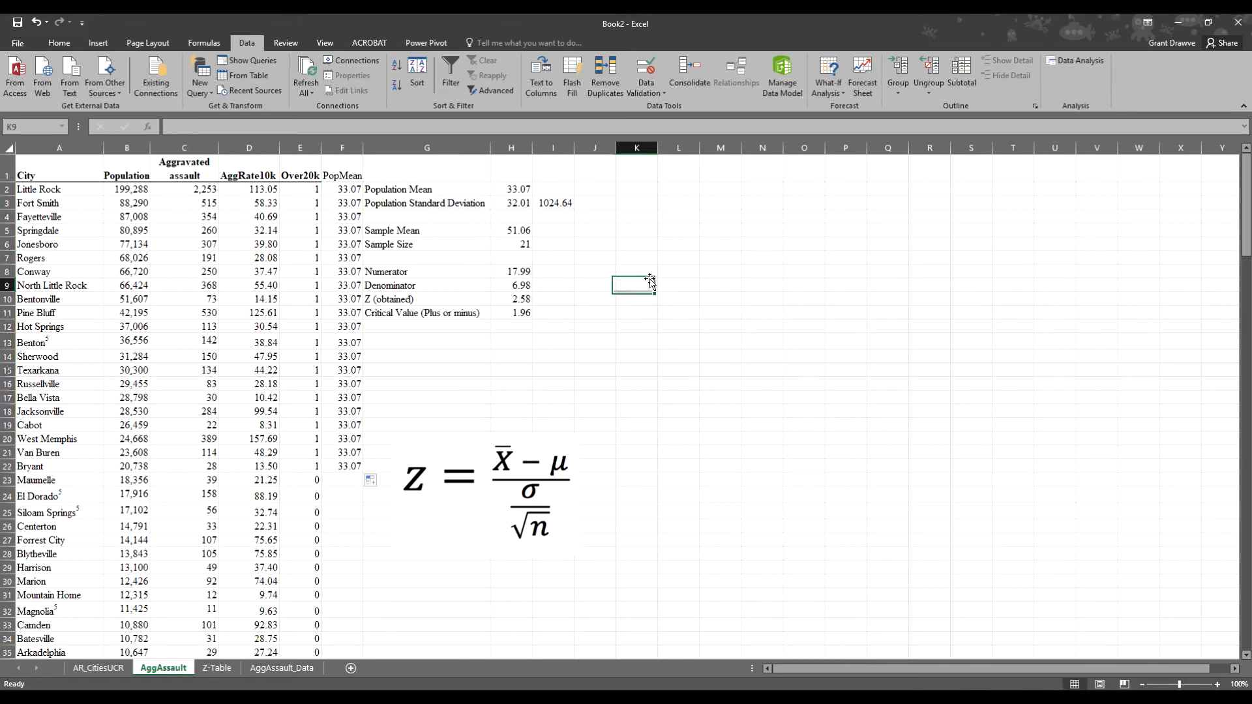
- Bold the PopMean header in F1 and autofit column F to fit it
click(334, 174)
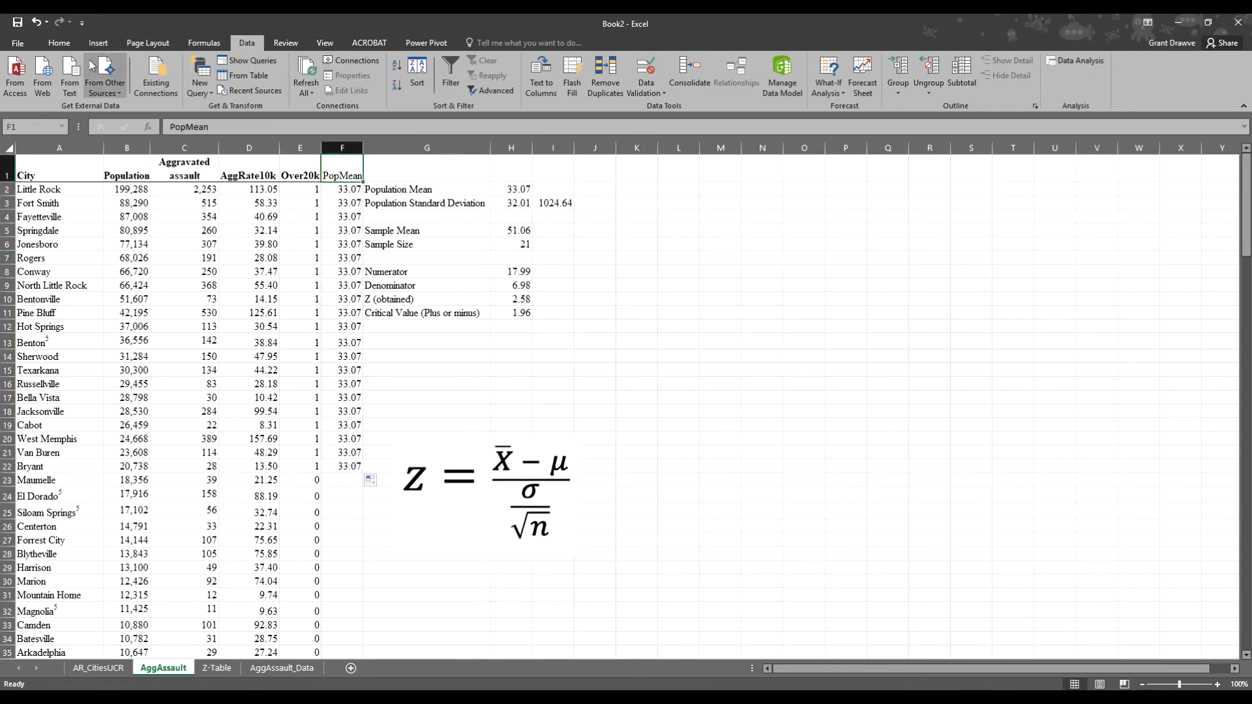
click(56, 49)
click(111, 86)
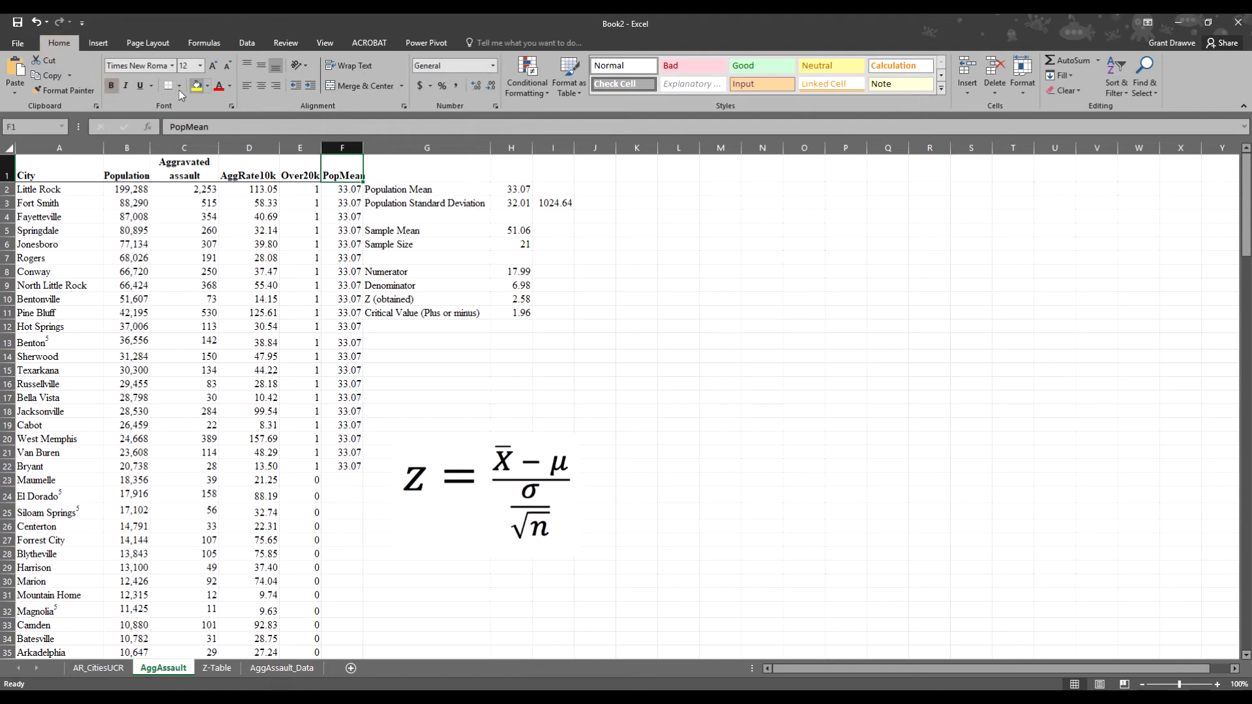
double_click(364, 148)
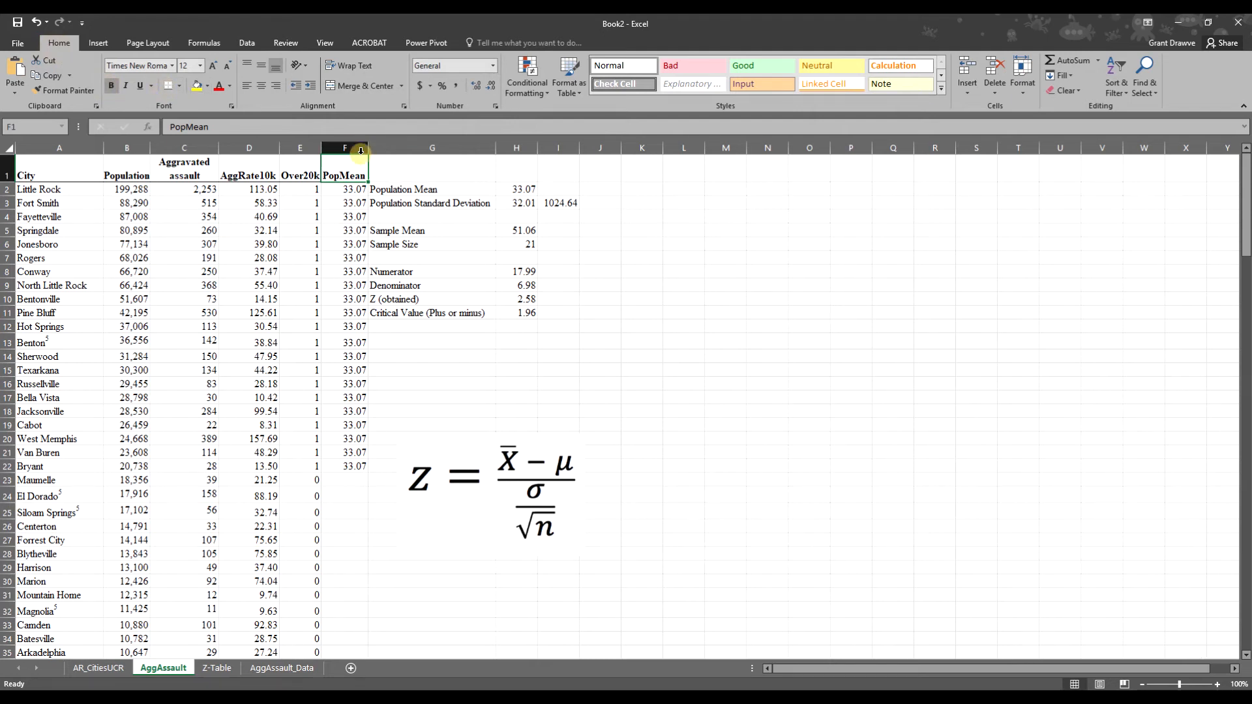
click(760, 270)
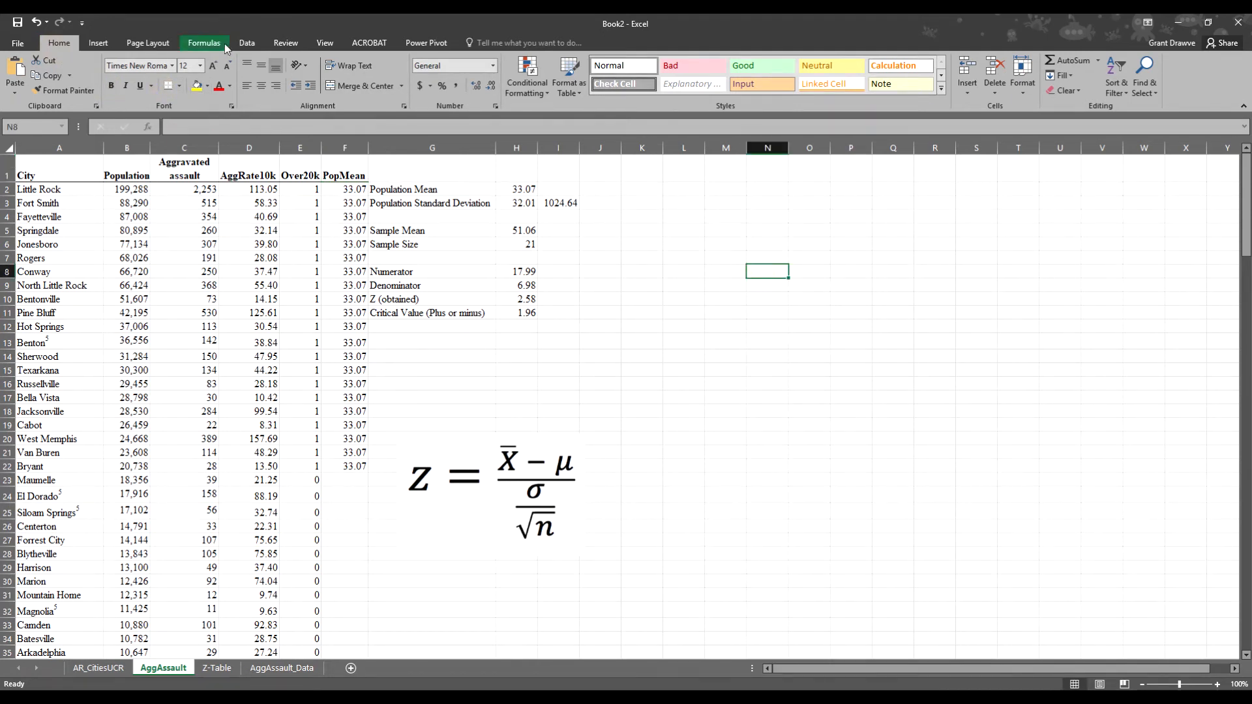
click(249, 44)
- Open z-Test: Two Sample for Means with Variable 1 range D1:D22 and Variable 2 range F1:F22
click(1076, 60)
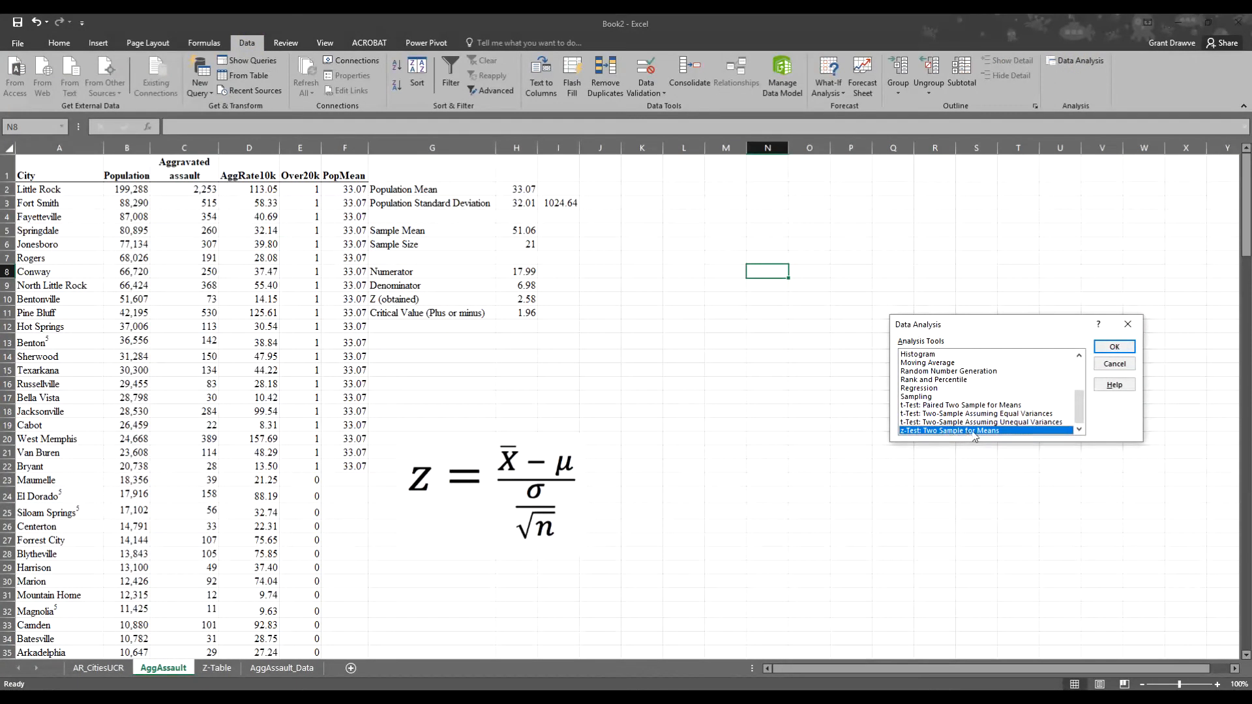
click(1115, 348)
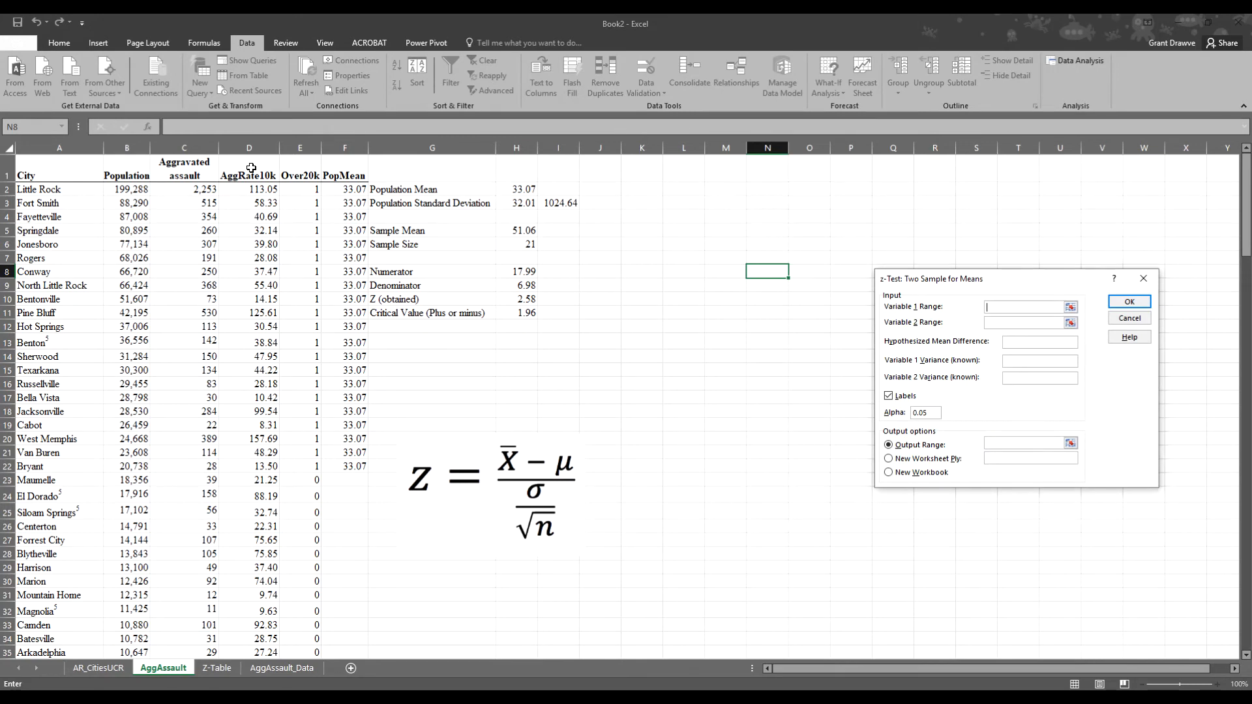
drag(251, 168, 258, 469)
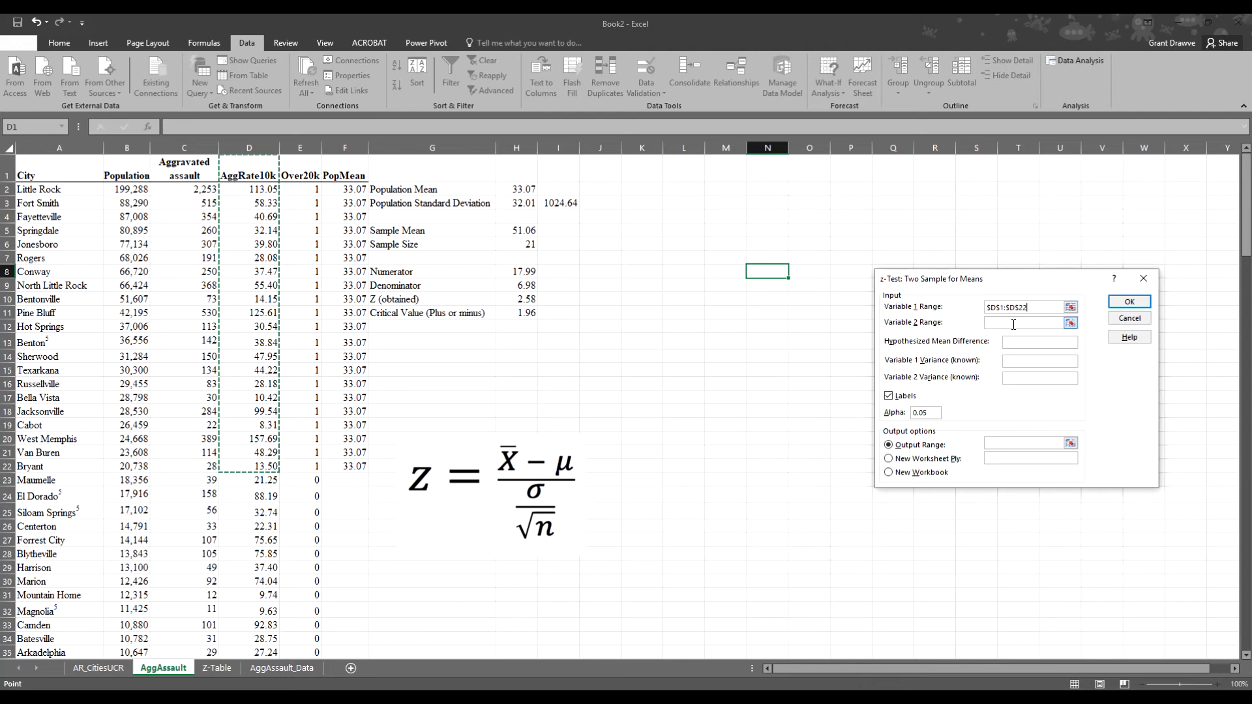
click(1013, 324)
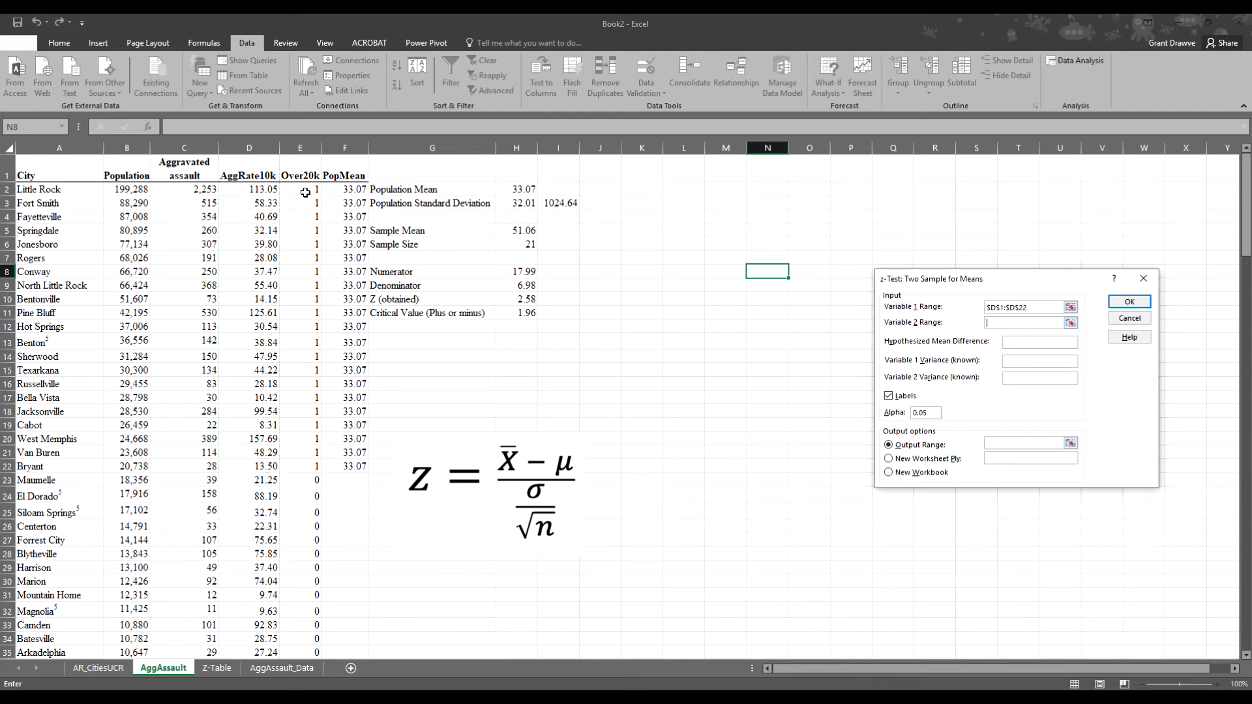
click(344, 182)
drag(344, 182, 335, 468)
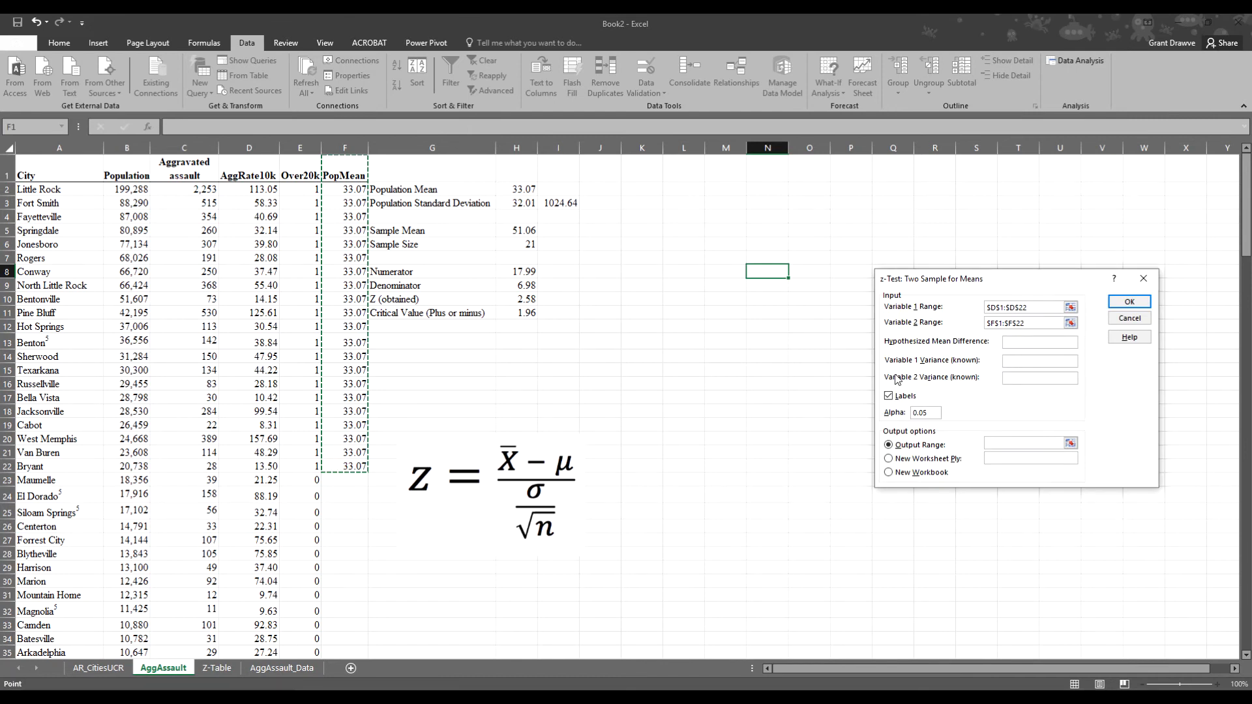
- Enter variances .000000001 and 1024.64, and set the z-test output range to L5
click(1011, 363)
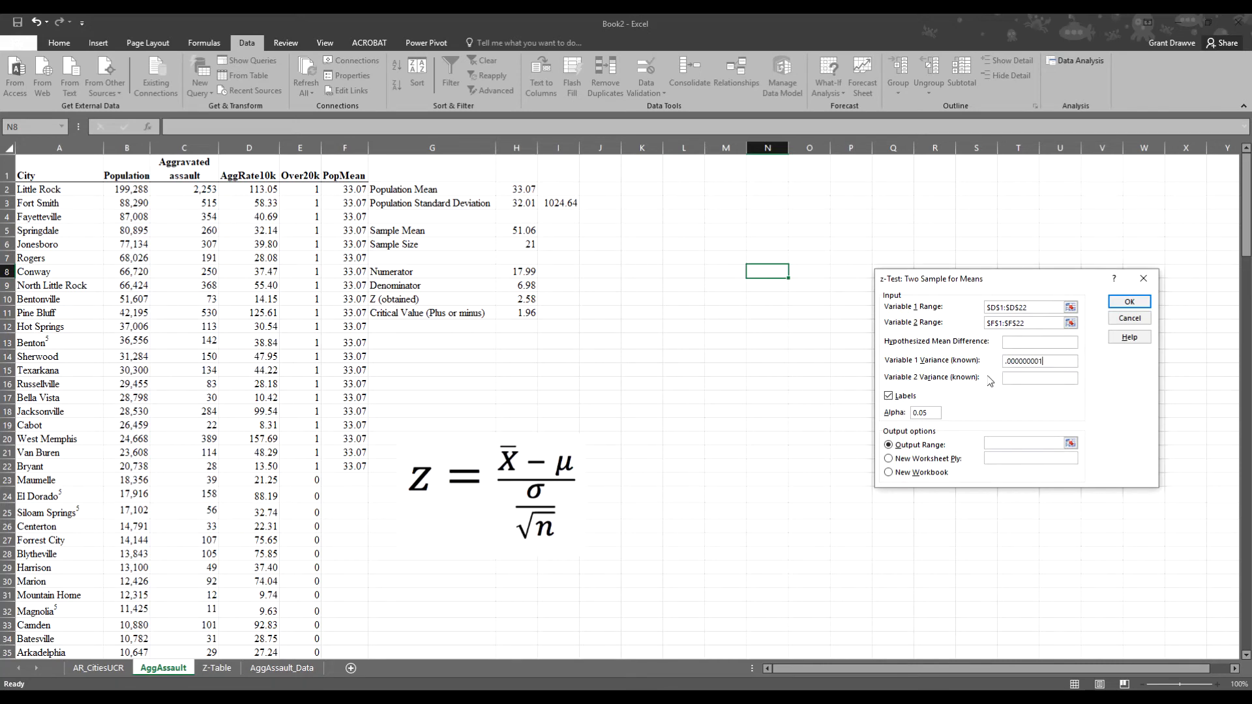
click(1010, 382)
text(4.64)
click(1000, 444)
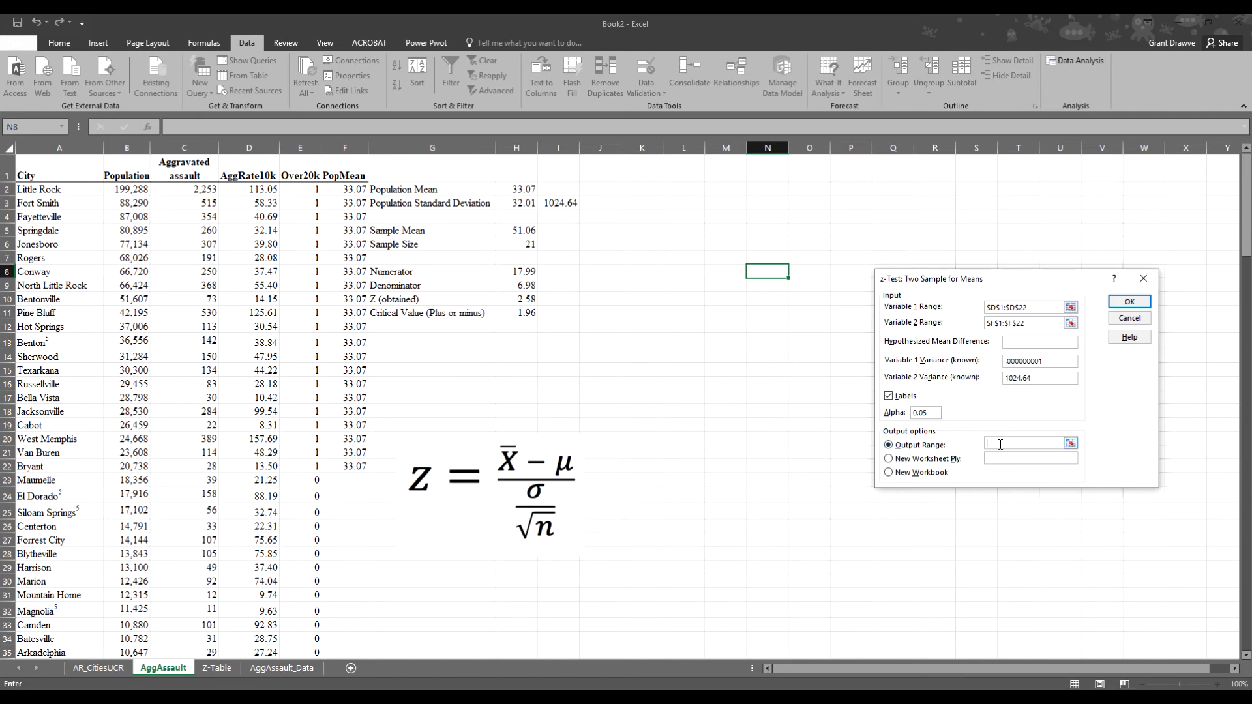
click(691, 231)
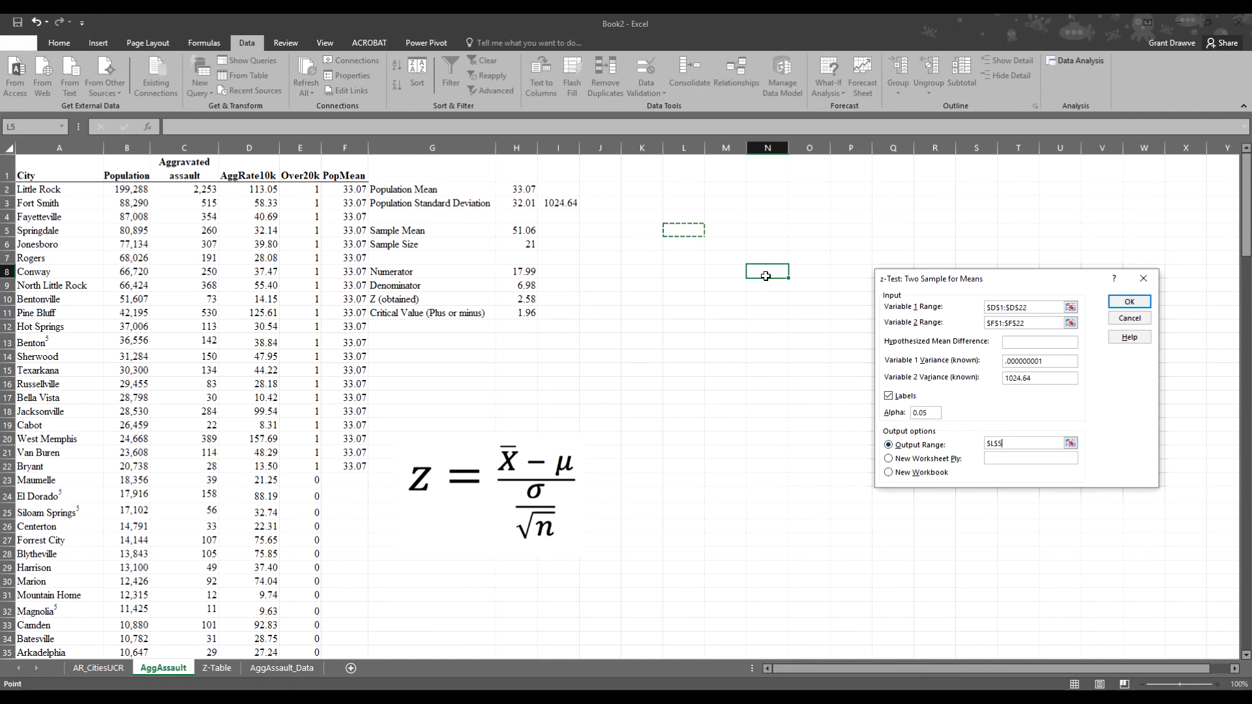
- Run the z-test into L5 and autofit columns L, M and N
click(1129, 302)
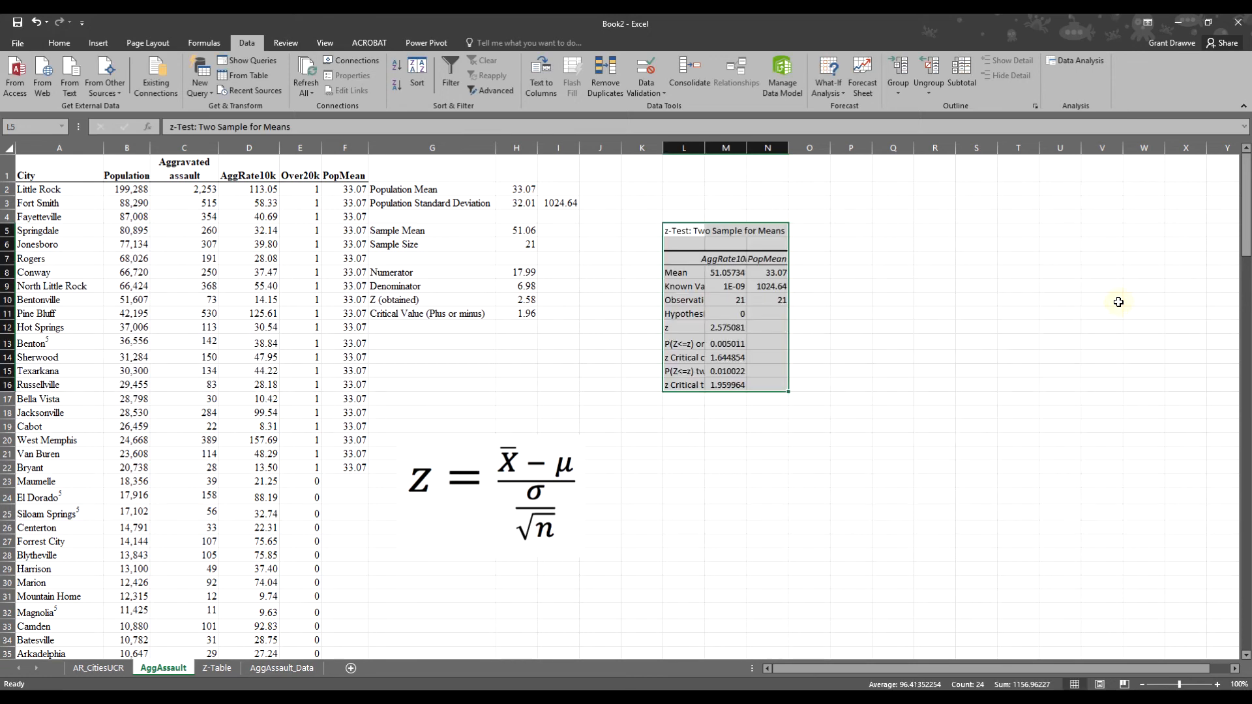
double_click(706, 149)
double_click(840, 149)
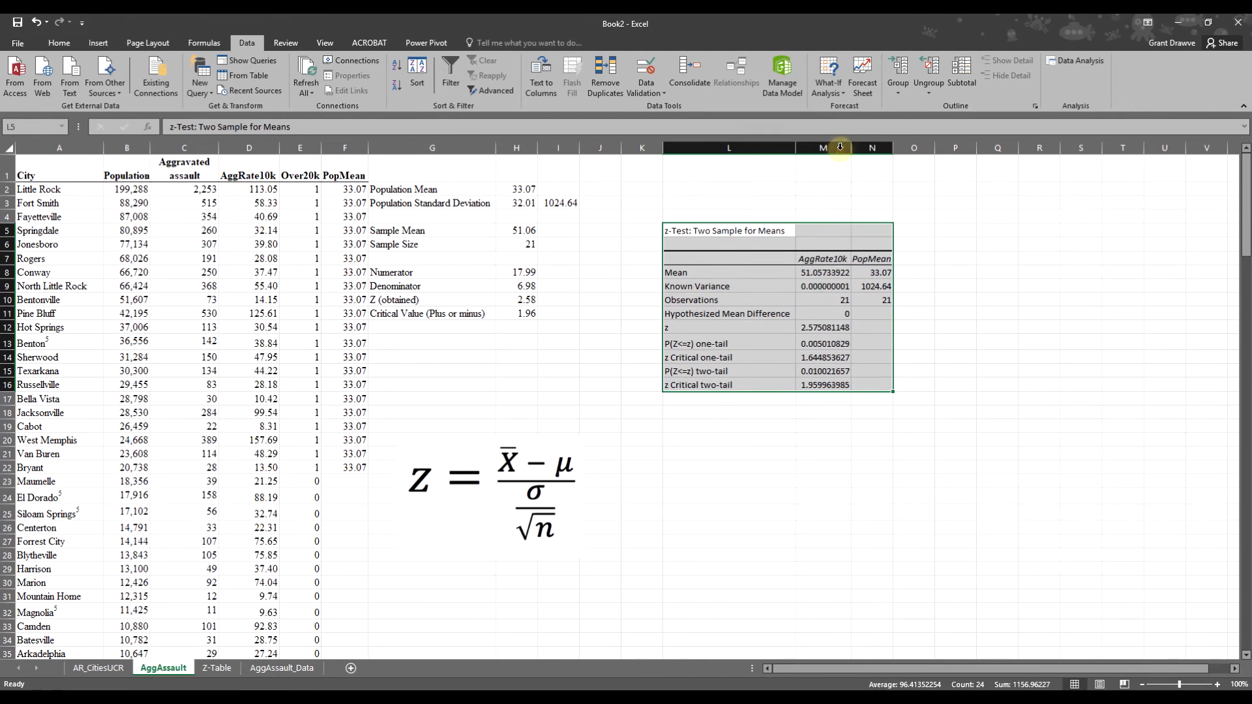
double_click(893, 148)
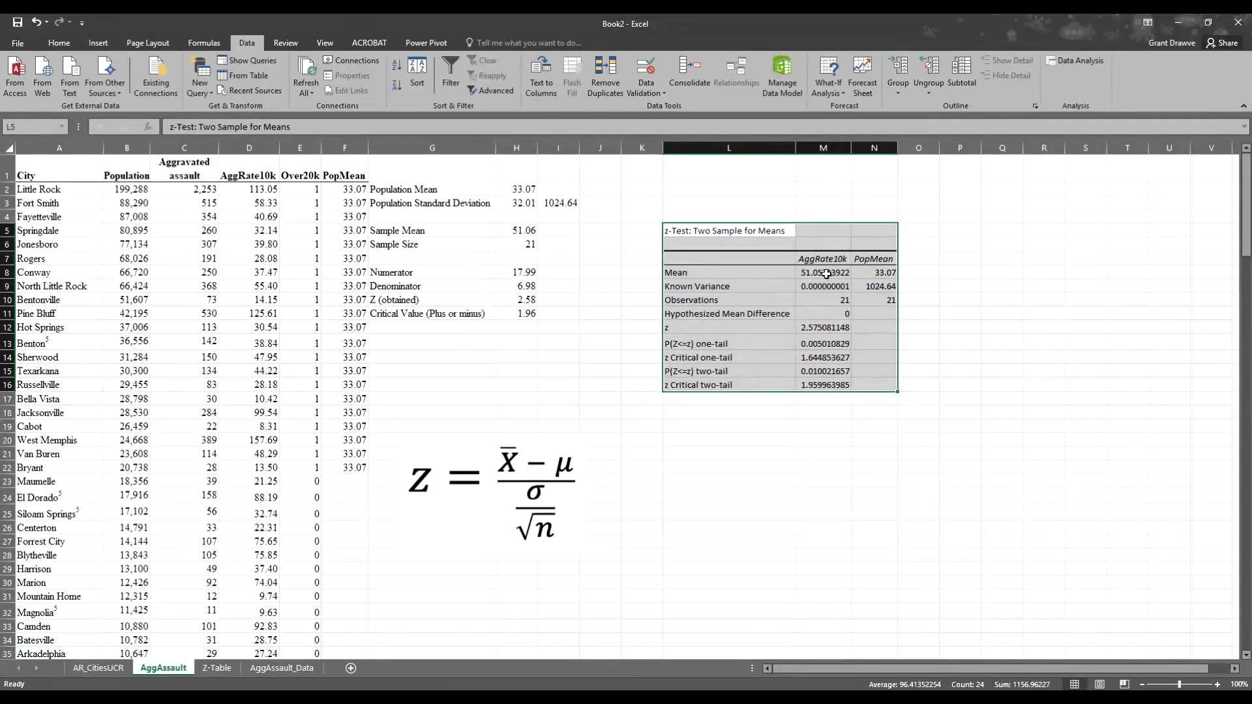
- Round the AggRate10k results in M8:M16 to two decimal places
drag(814, 274, 828, 386)
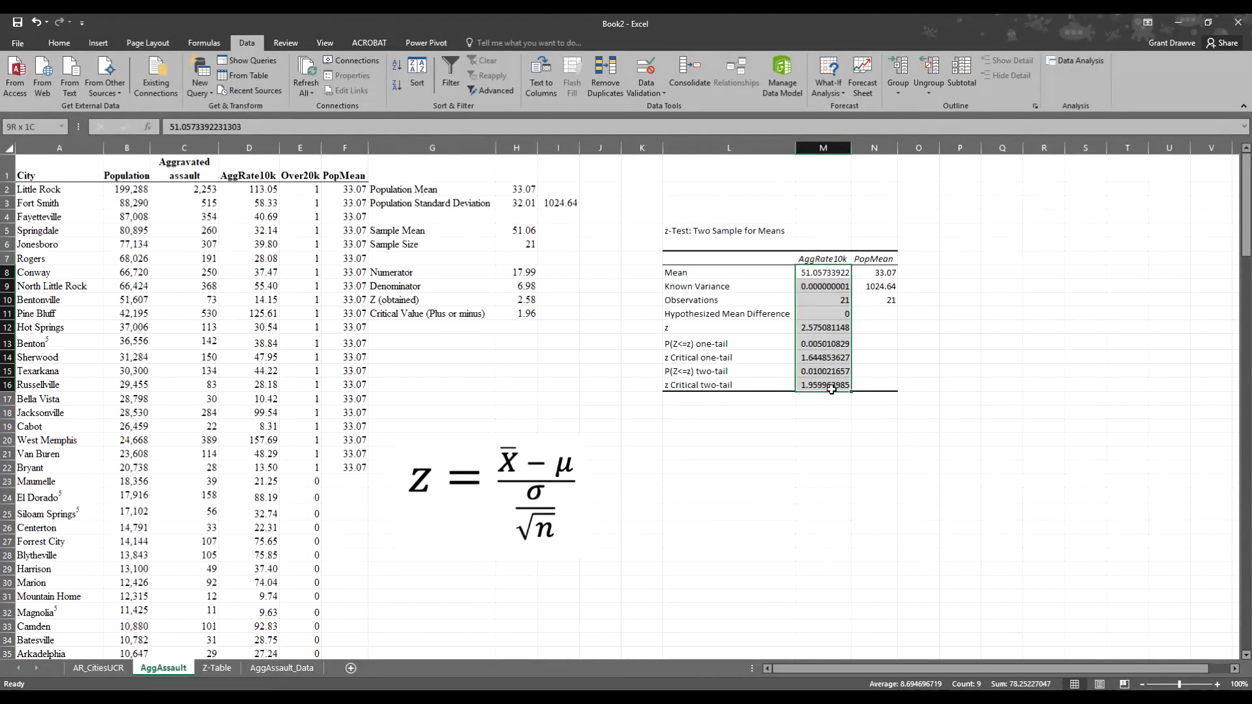
click(58, 43)
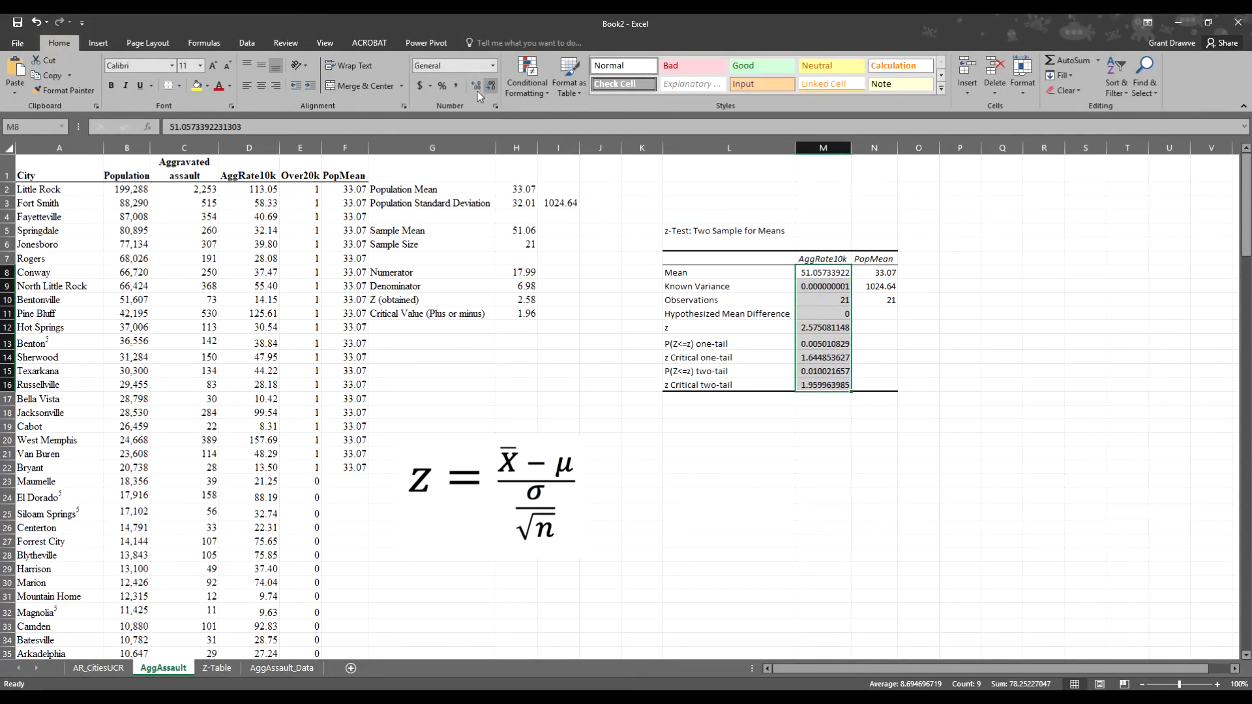
click(487, 90)
click(486, 90)
click(487, 90)
click(487, 90)
click(486, 90)
click(487, 90)
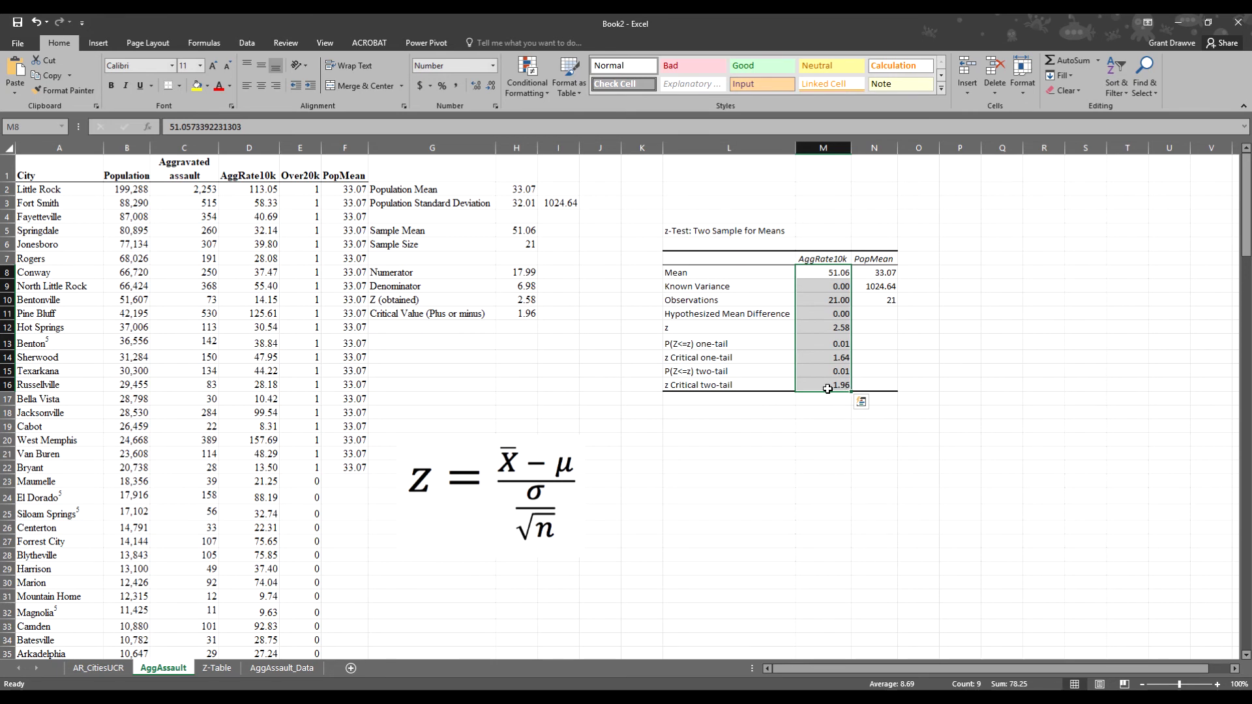
click(703, 329)
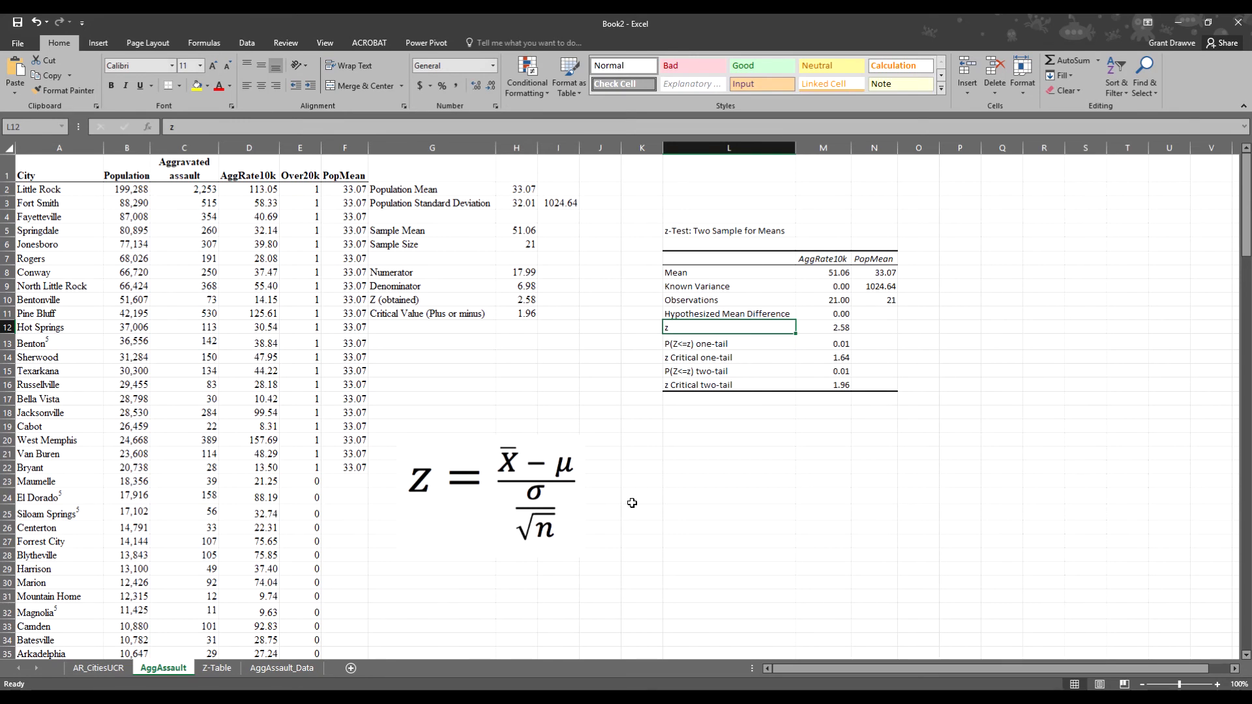
- Rerun z-Test: Two Sample for Means with alpha 0.01, overwriting the existing L5 output
click(707, 428)
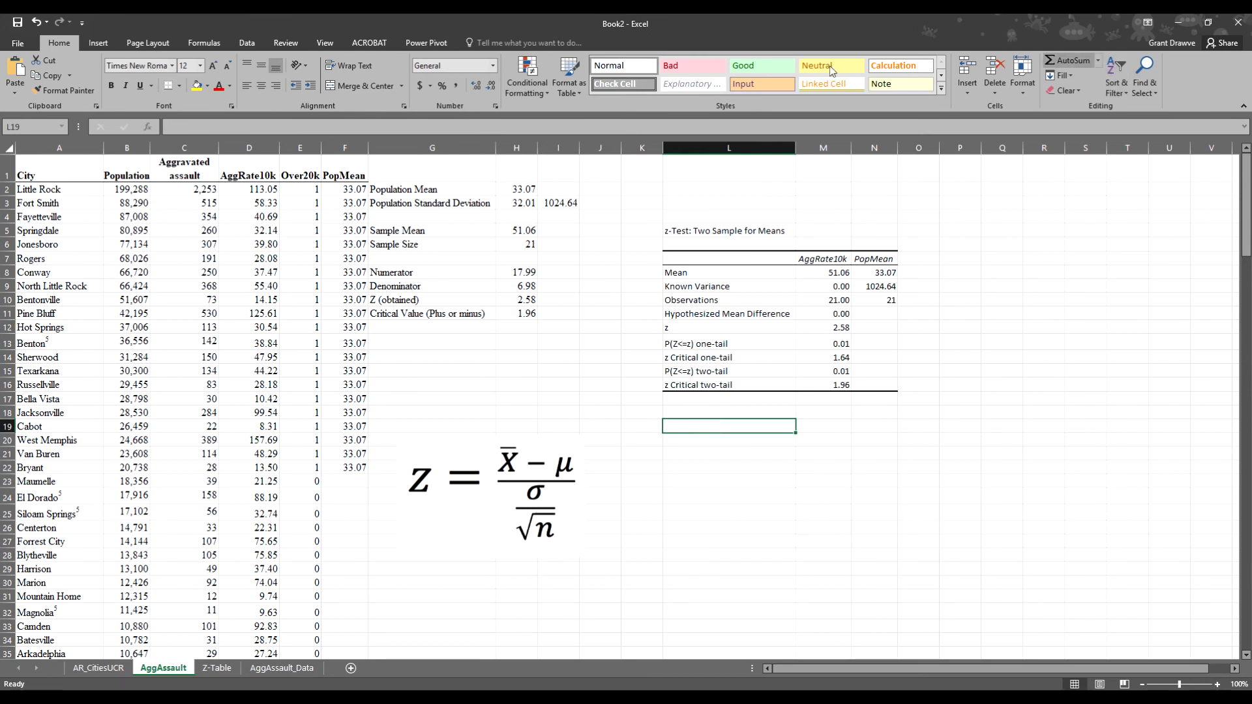
click(243, 42)
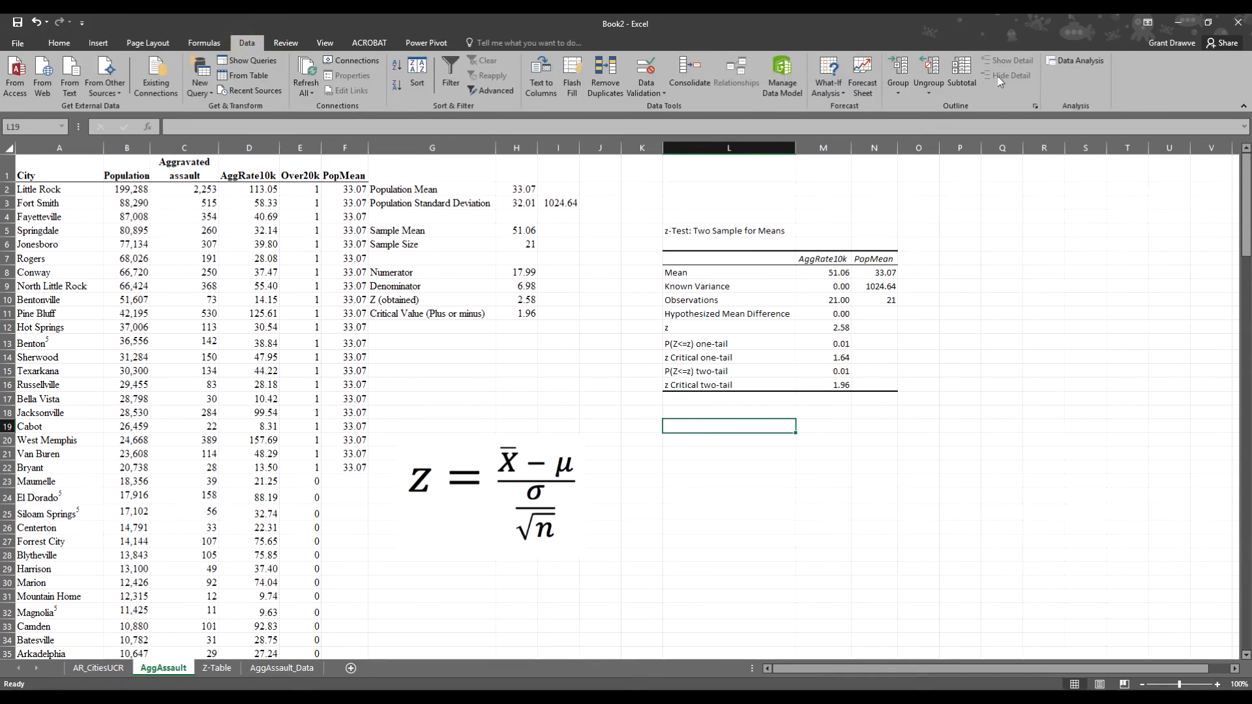
click(1075, 60)
click(1102, 348)
click(936, 412)
key(BackSpace)
text(1)
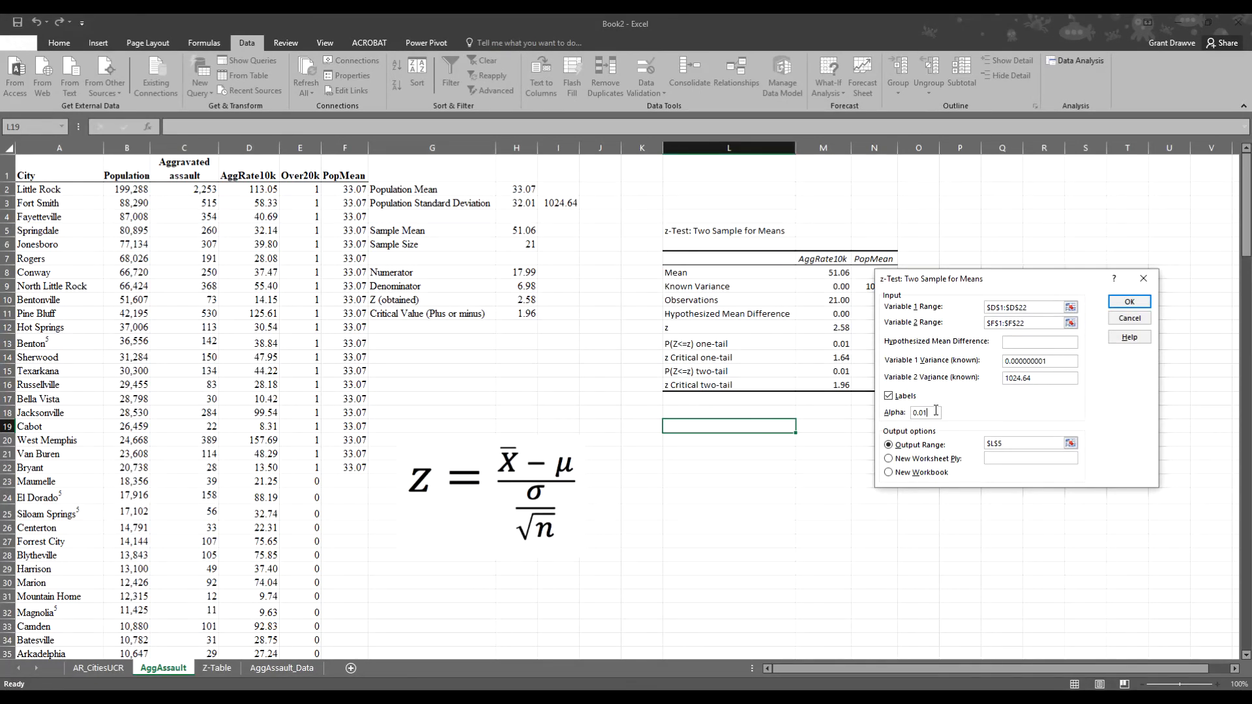
click(1121, 303)
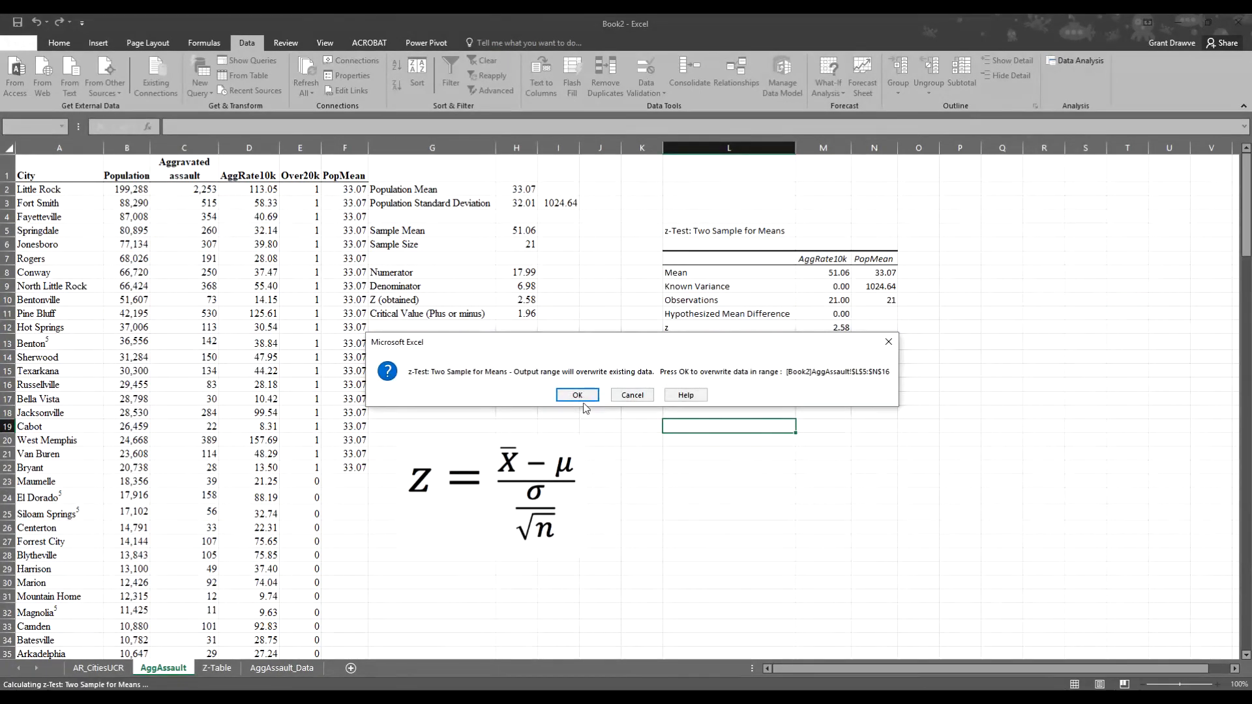
click(562, 393)
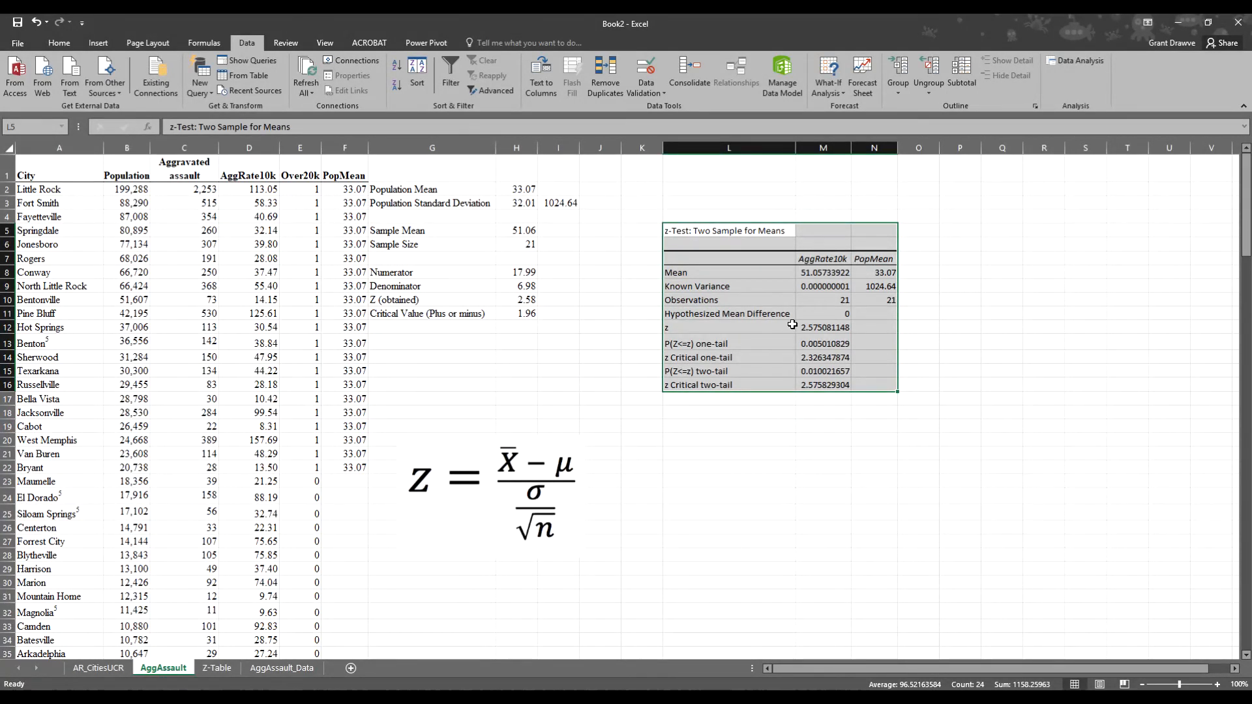
click(725, 414)
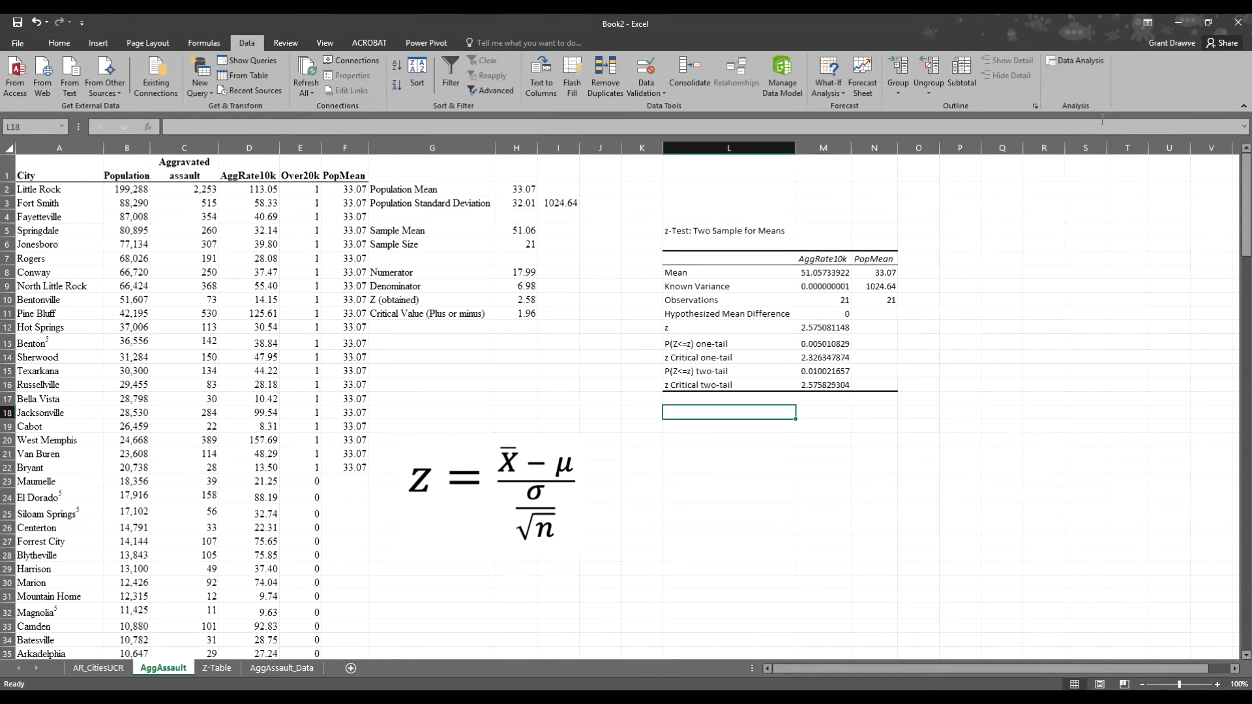
- Run the z-test again with alpha 0.05, writing the new table to L18
click(1092, 60)
click(1114, 347)
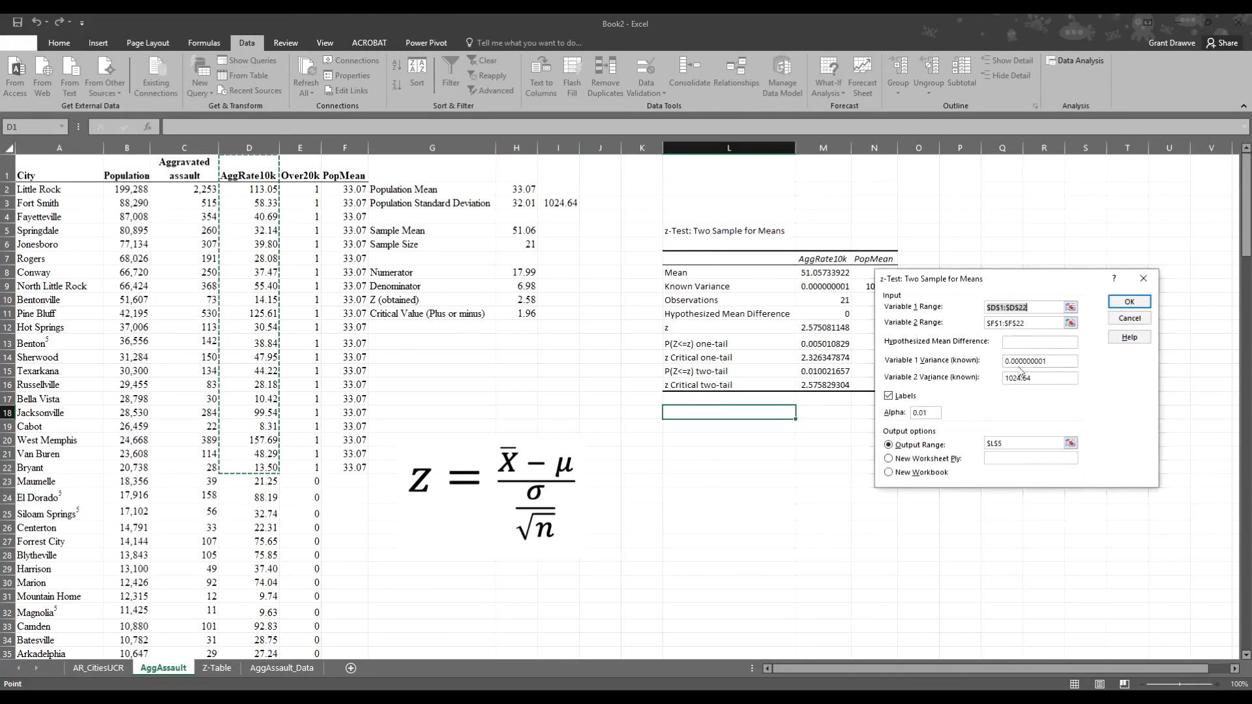
click(936, 414)
key(BackSpace)
text(5)
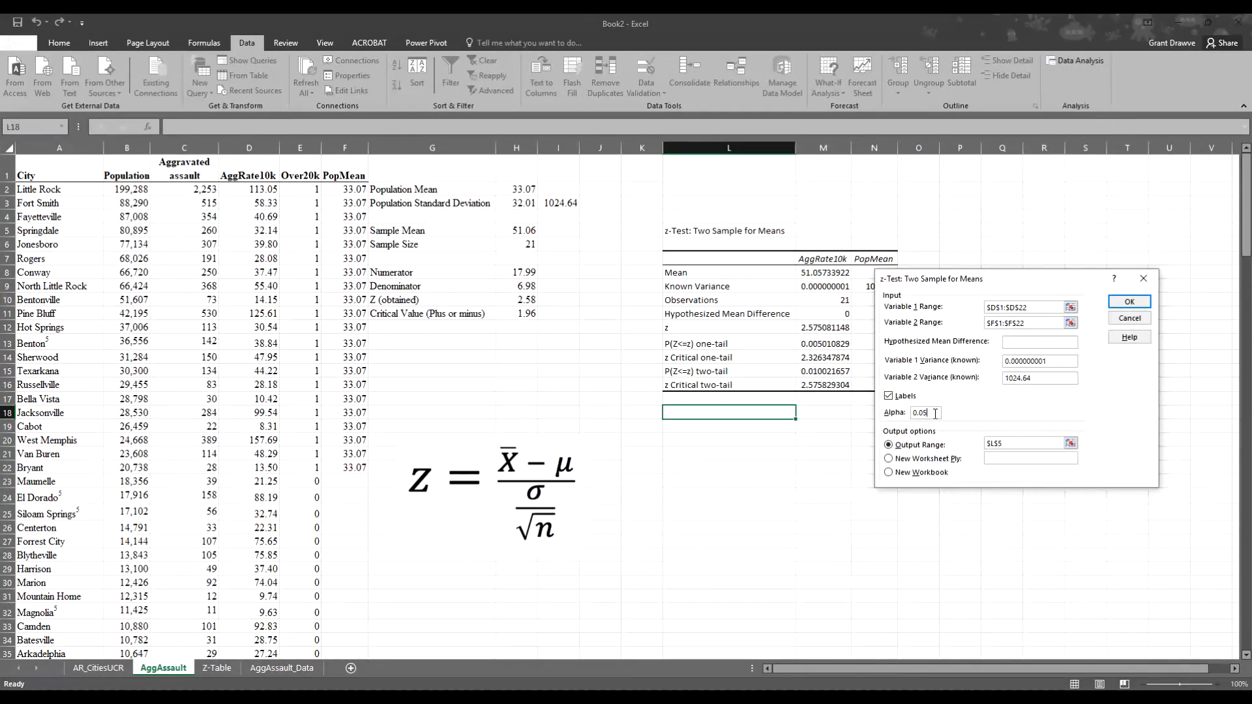
click(1008, 444)
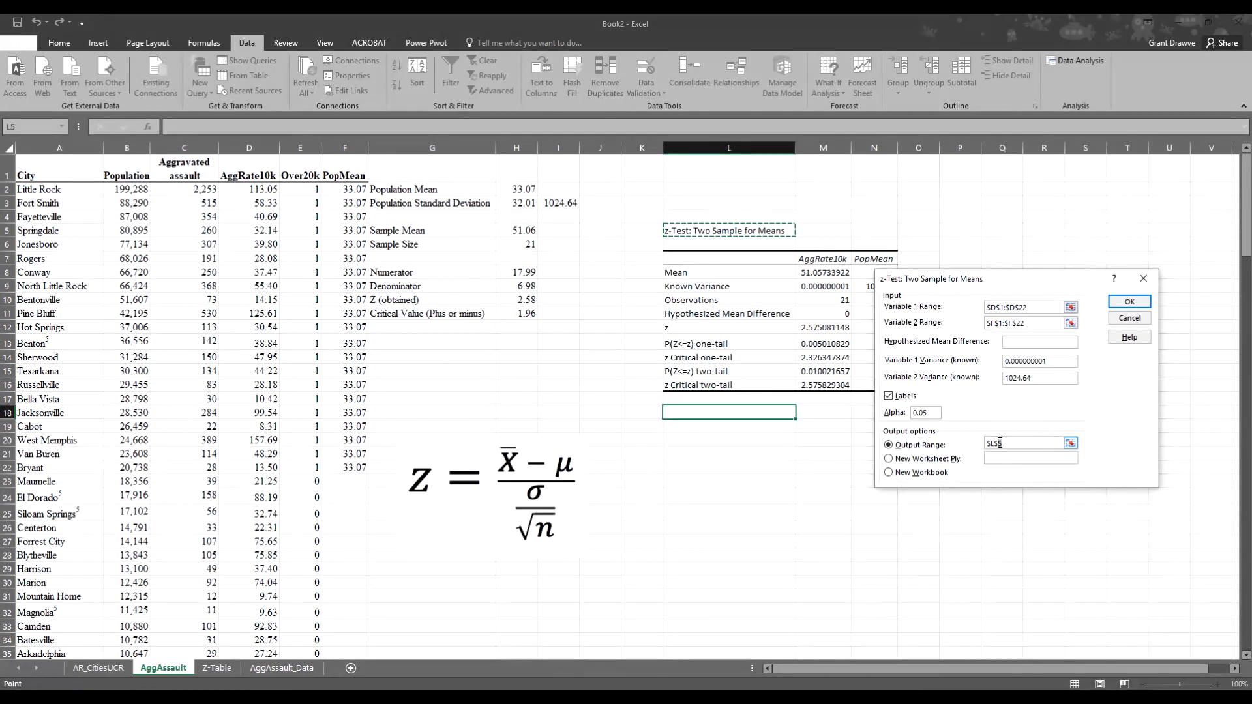
click(723, 413)
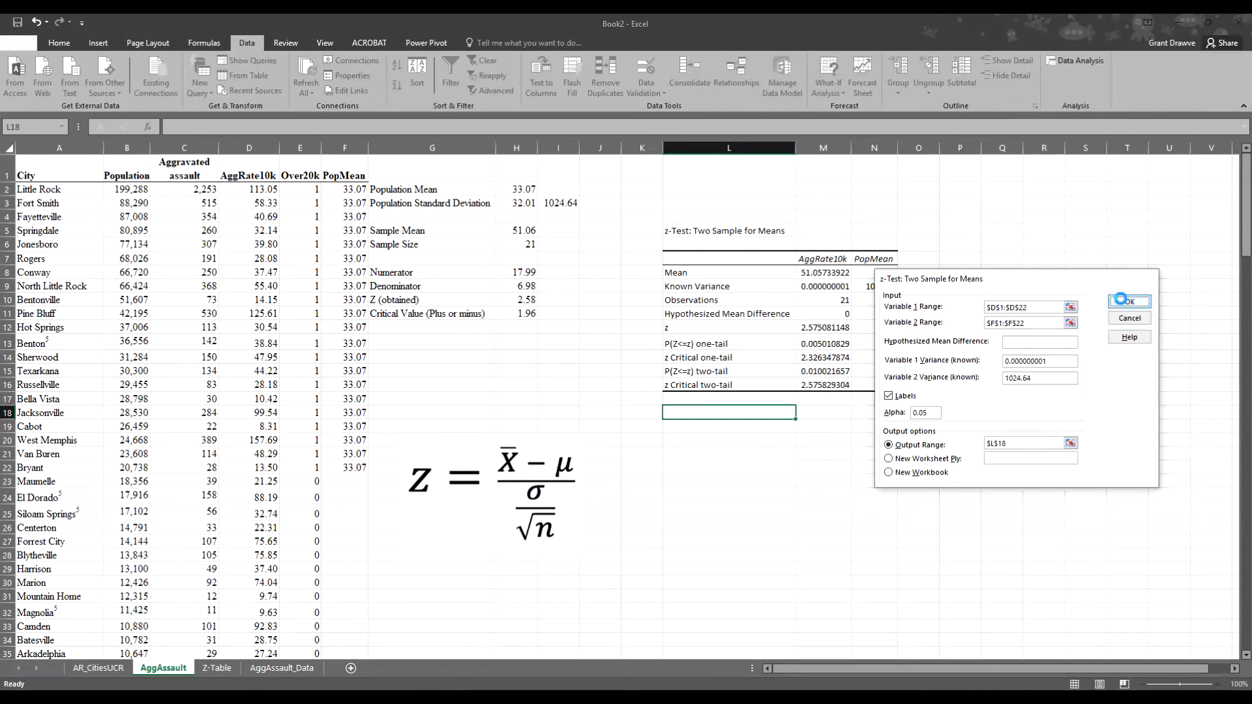
click(1129, 302)
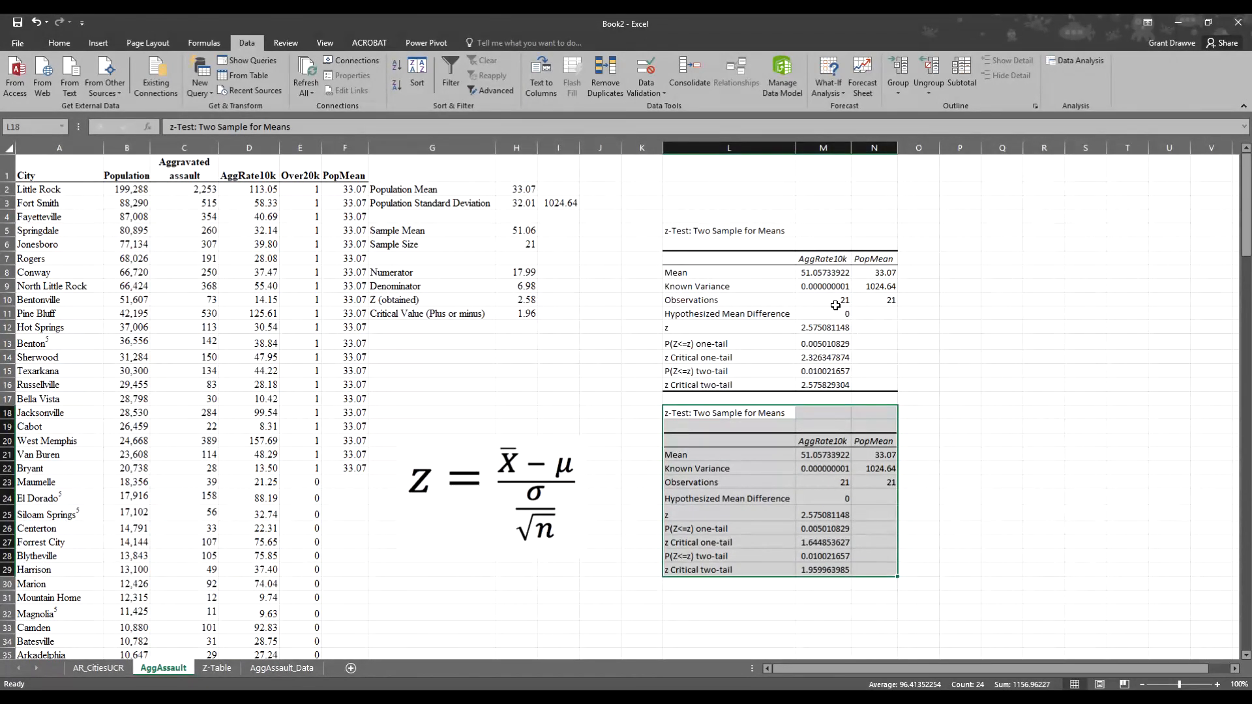
- Round the first table's AggRate10k results, M8:M16, to two decimals
drag(717, 148, 868, 146)
click(59, 42)
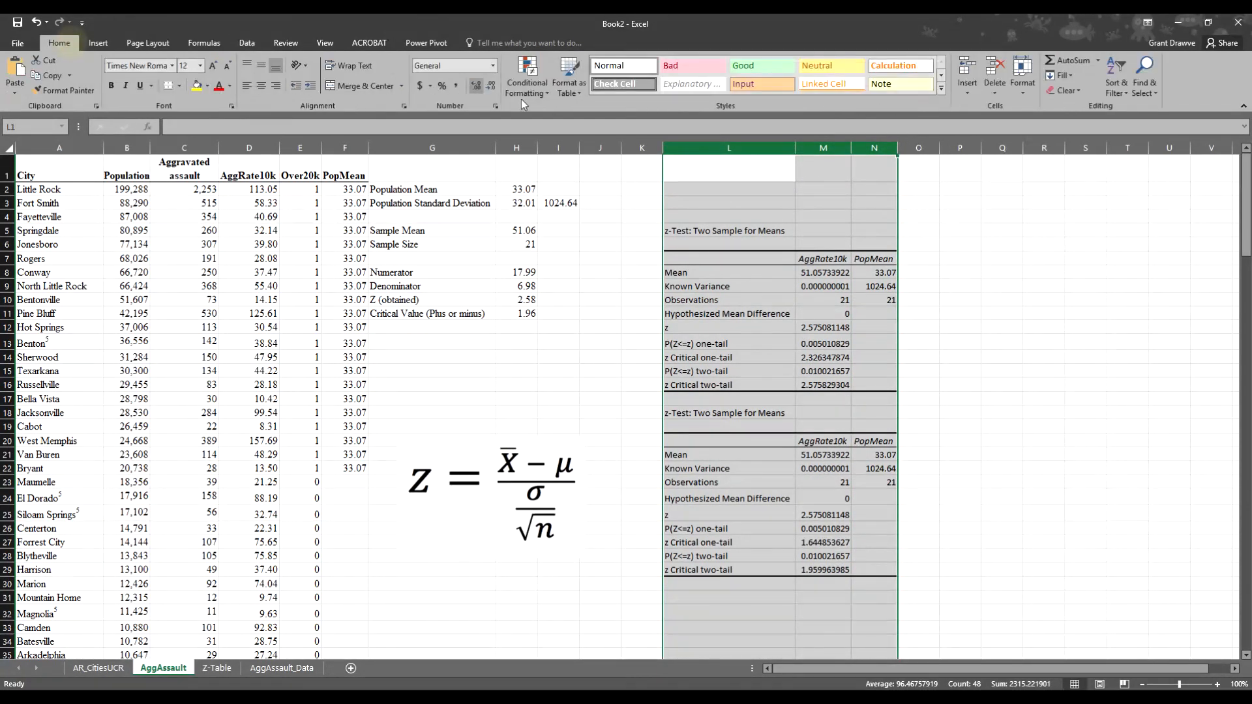
drag(826, 274, 812, 375)
click(490, 86)
click(491, 86)
click(490, 86)
click(490, 86)
click(490, 86)
- Round the second table's AggRate10k results, M21:M29, to two decimals
drag(816, 455, 825, 572)
click(491, 87)
click(491, 86)
click(491, 87)
click(491, 87)
click(490, 86)
click(491, 86)
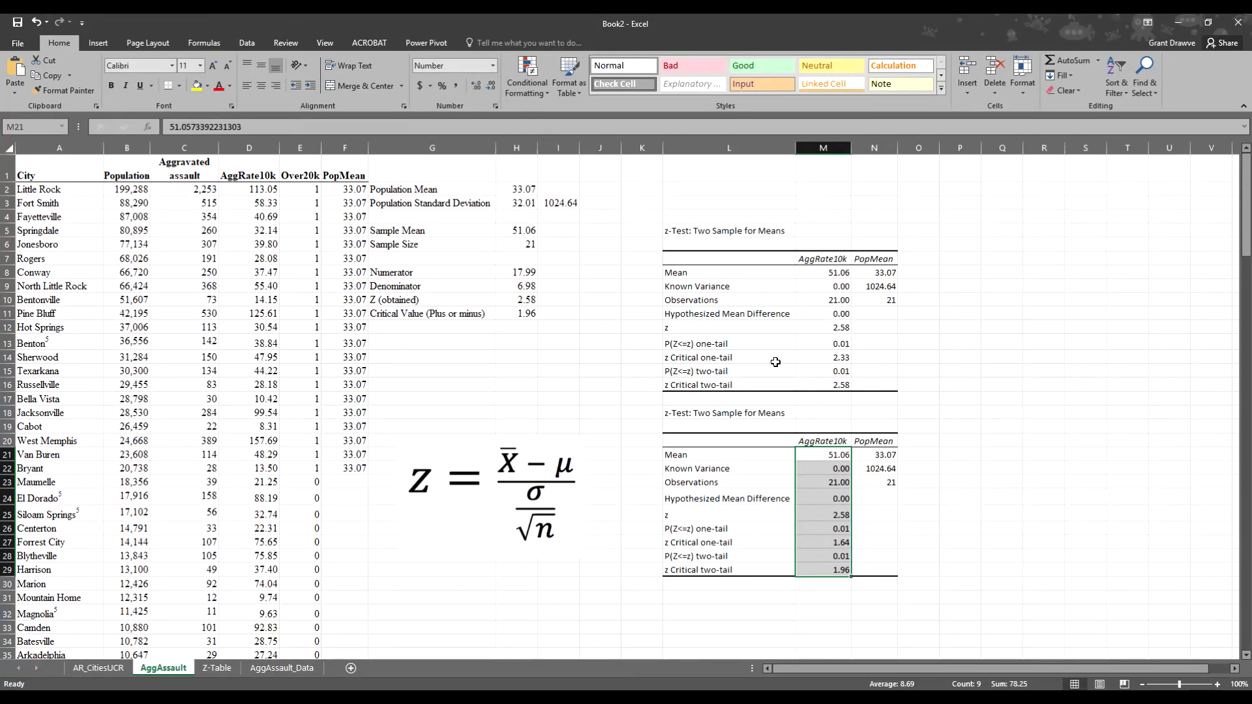
click(828, 328)
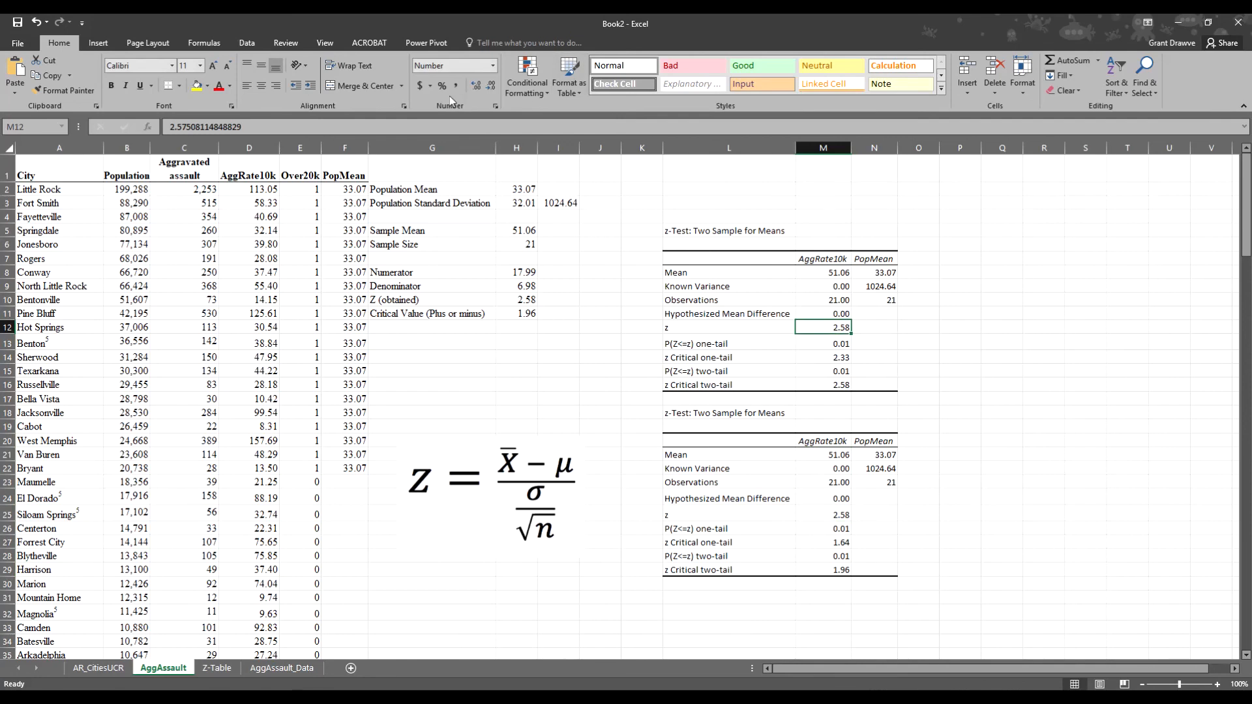
- Add one decimal to M12 so the z value reads 2.575
click(477, 88)
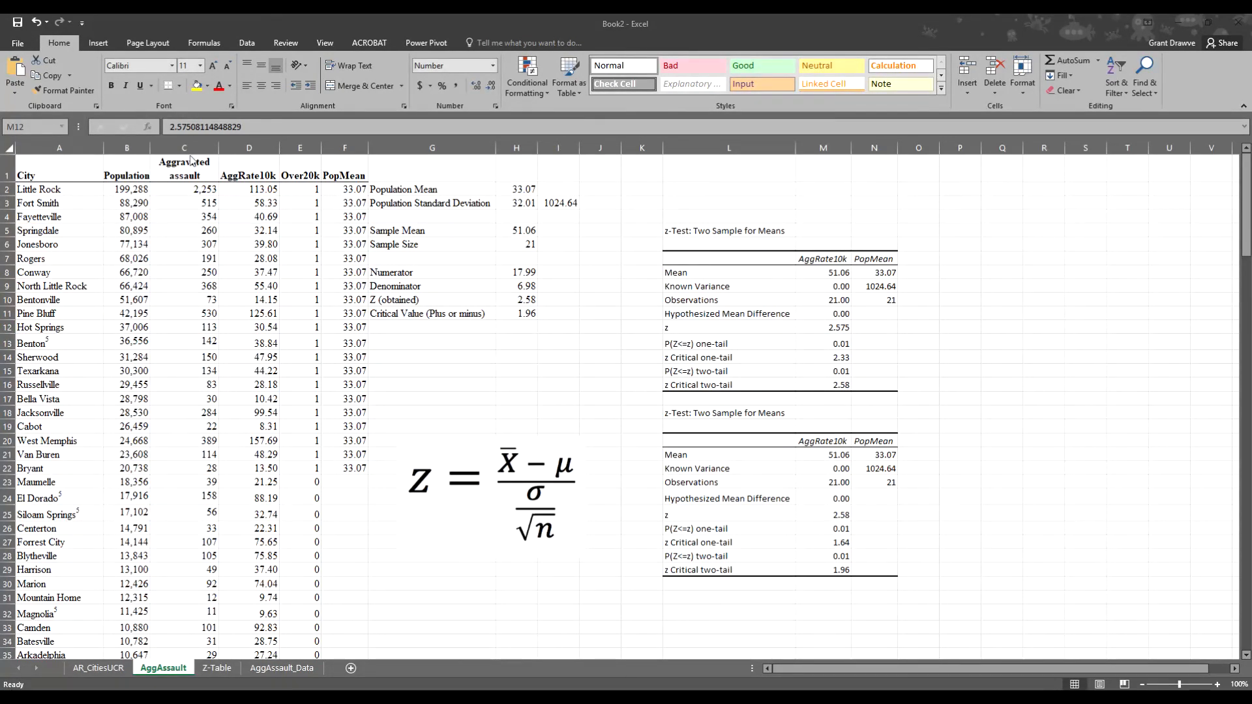
click(247, 42)
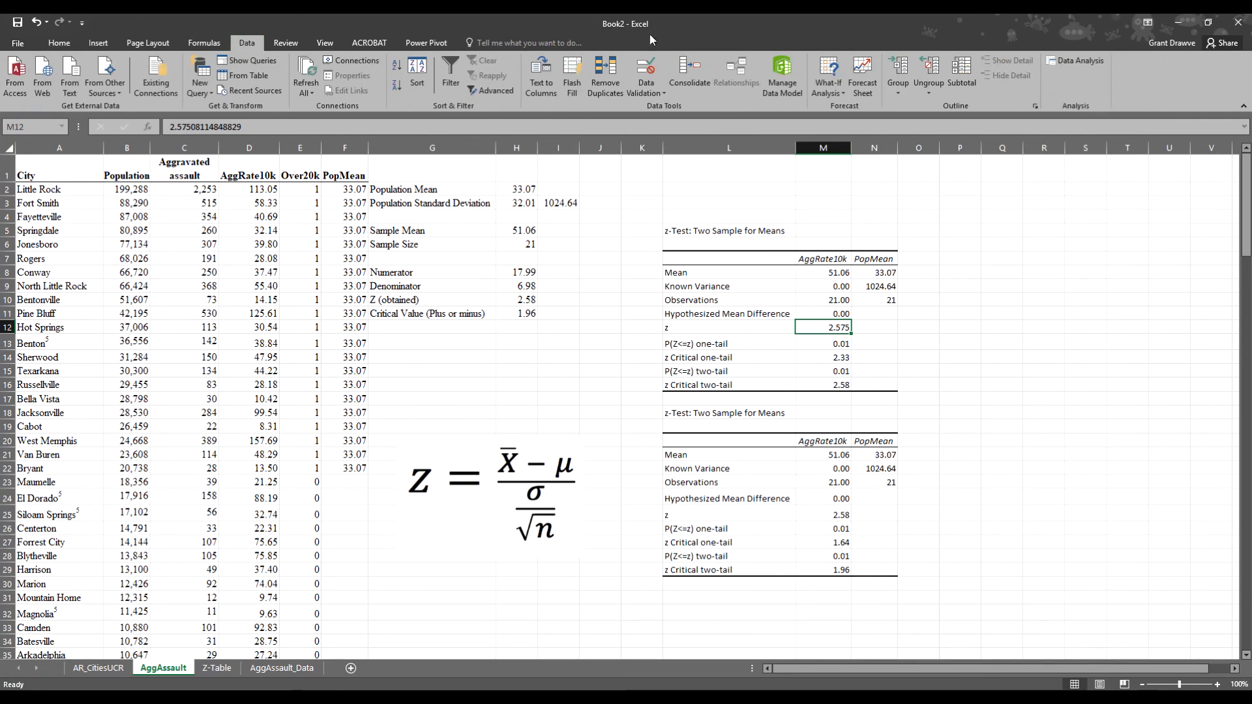
click(1096, 61)
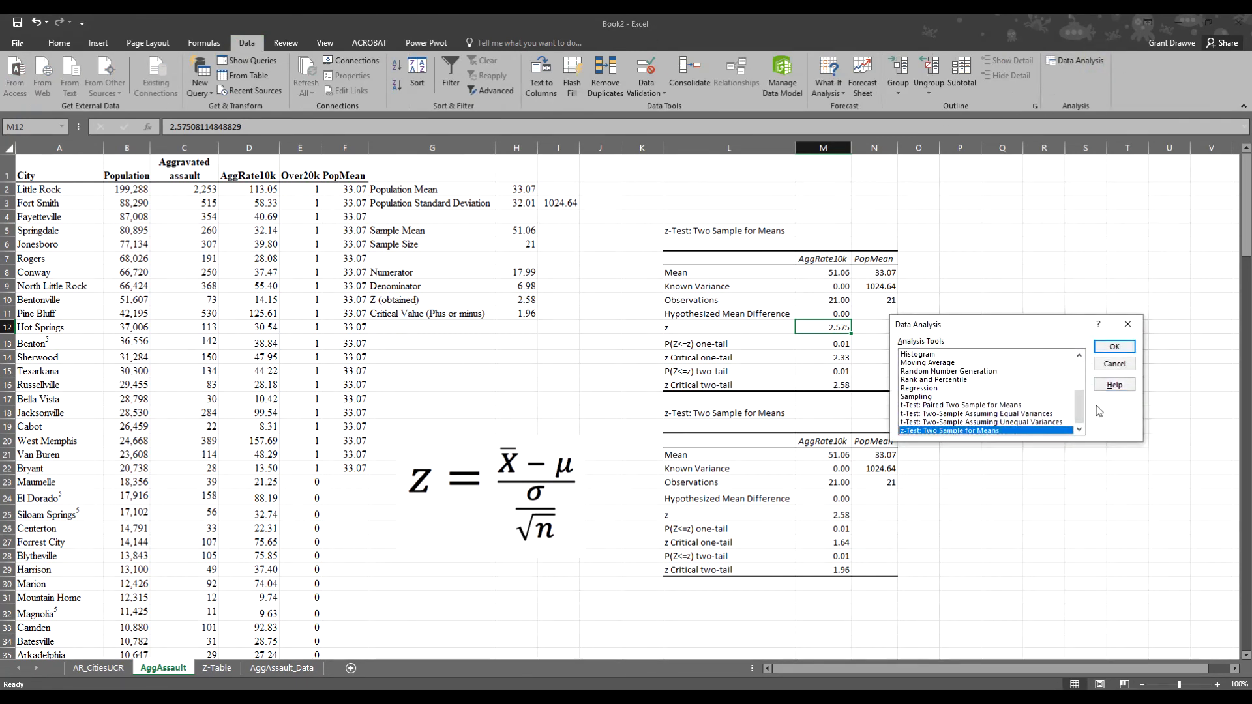
click(1115, 348)
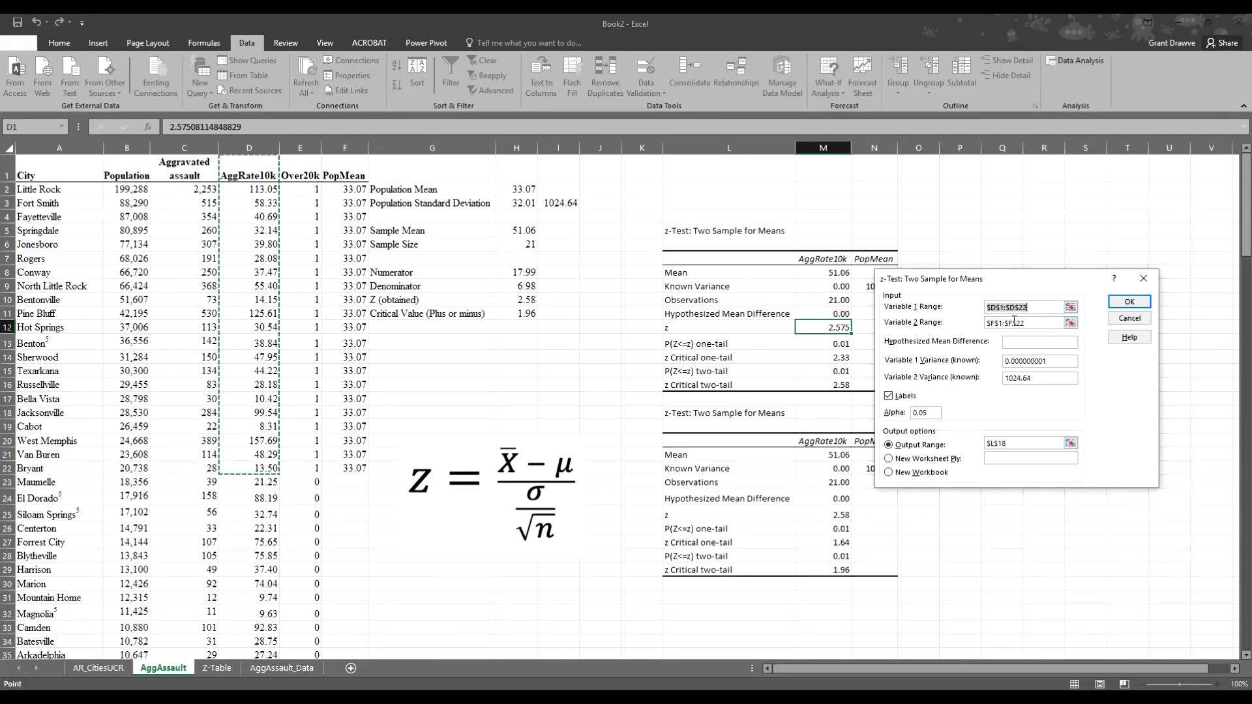
click(1041, 323)
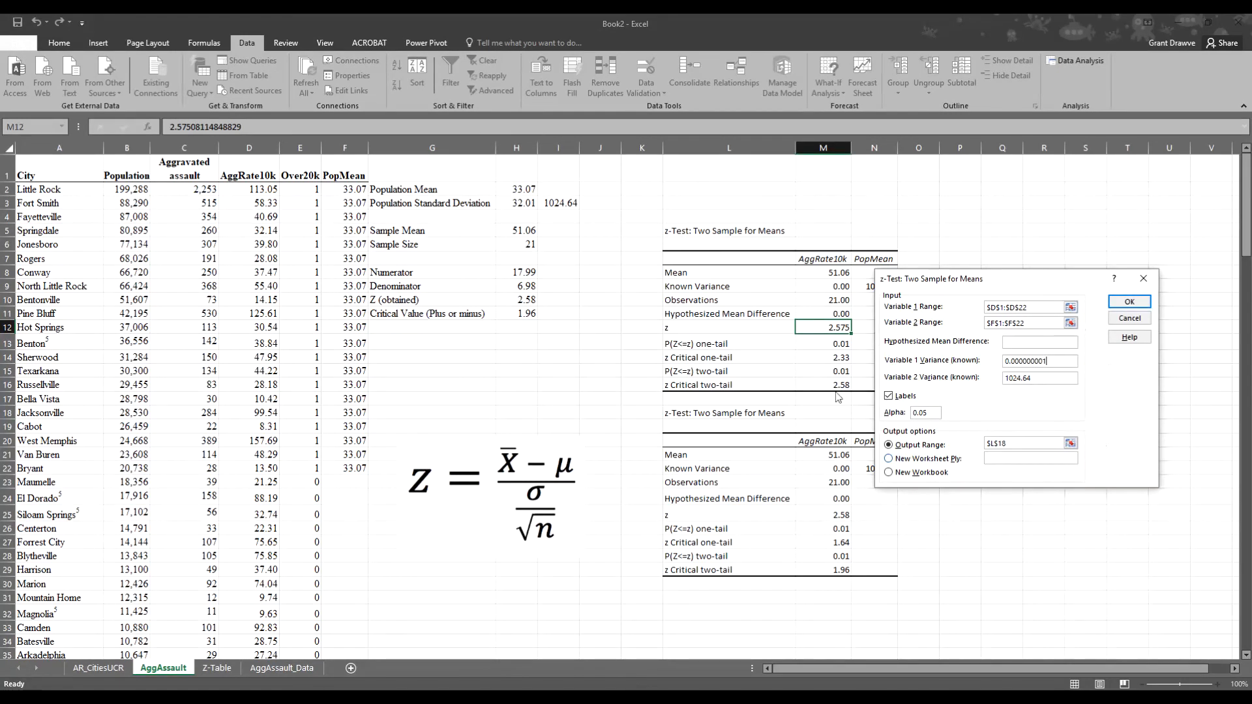
click(1144, 278)
click(1129, 326)
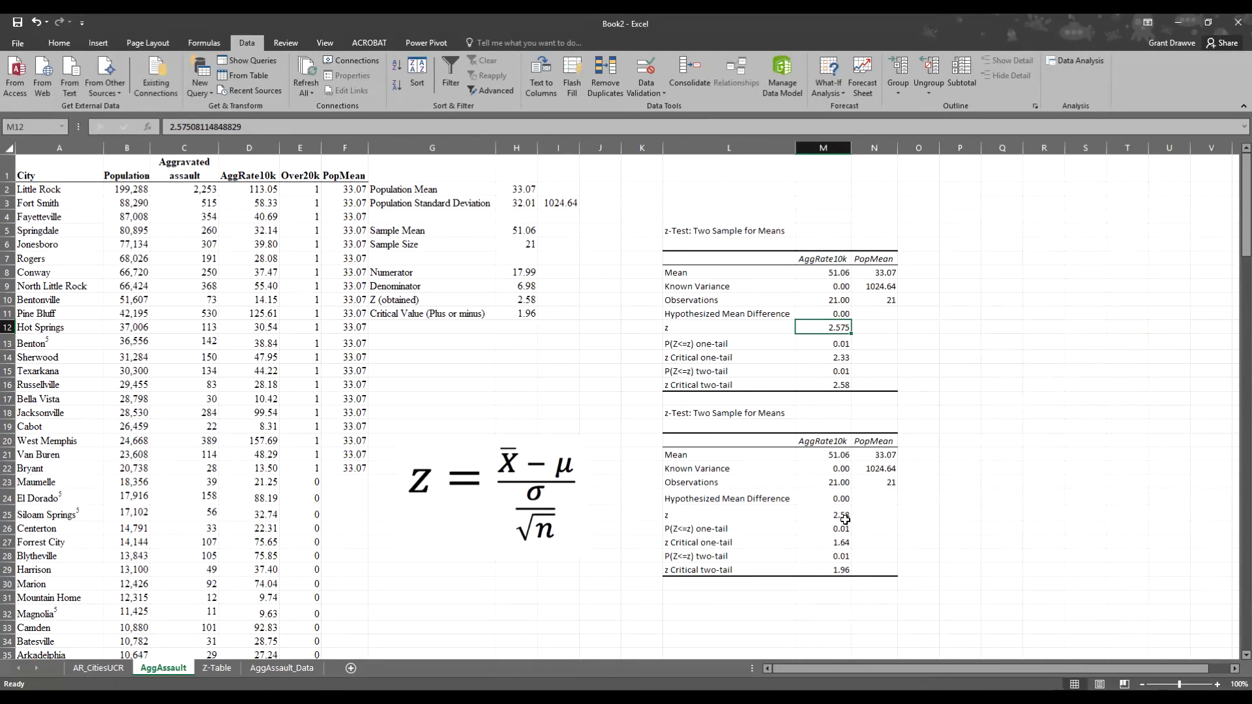